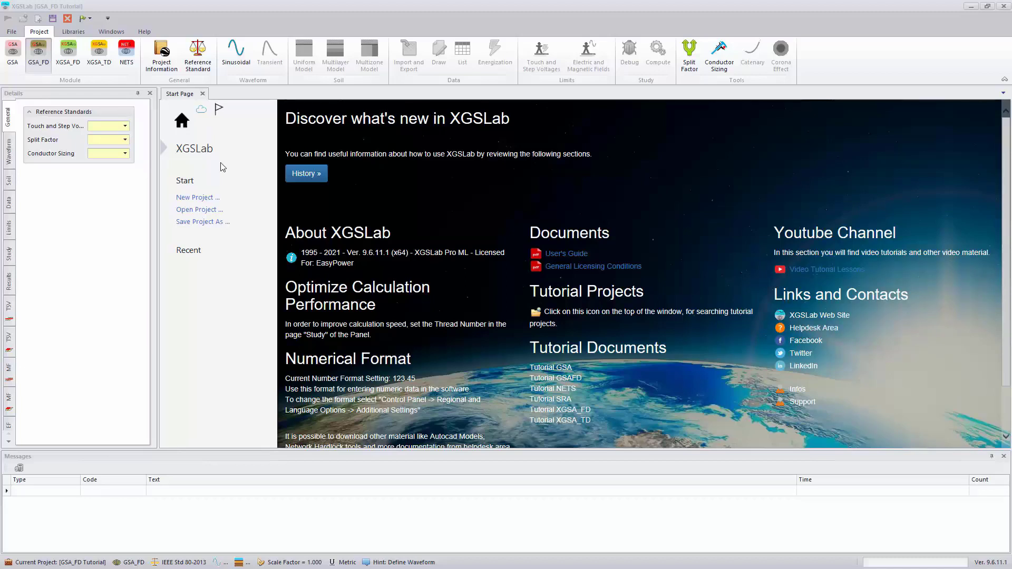
Close the start page and review the project information's project, customer, designer and site details
left_click(203, 93)
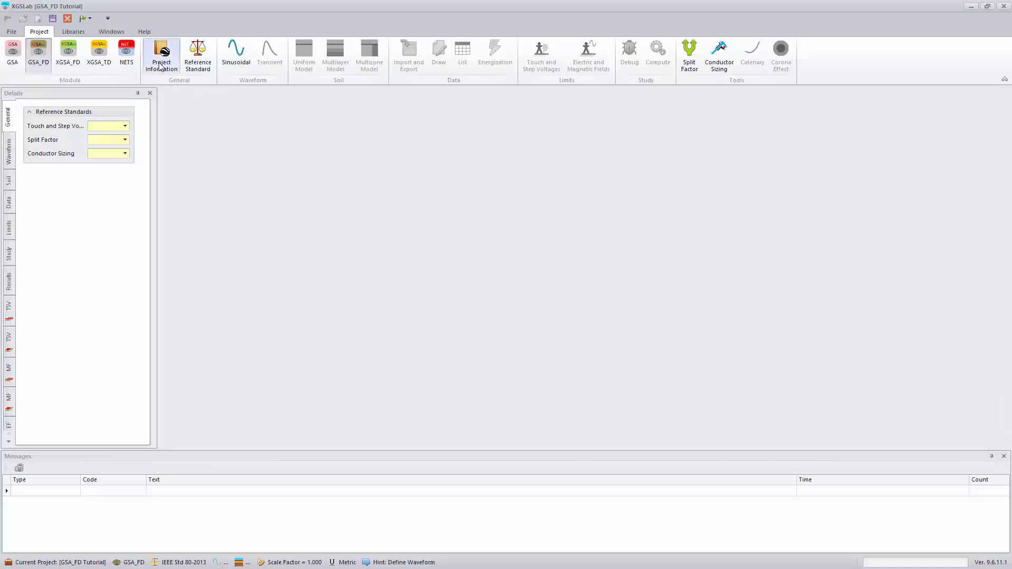
left_click(161, 66)
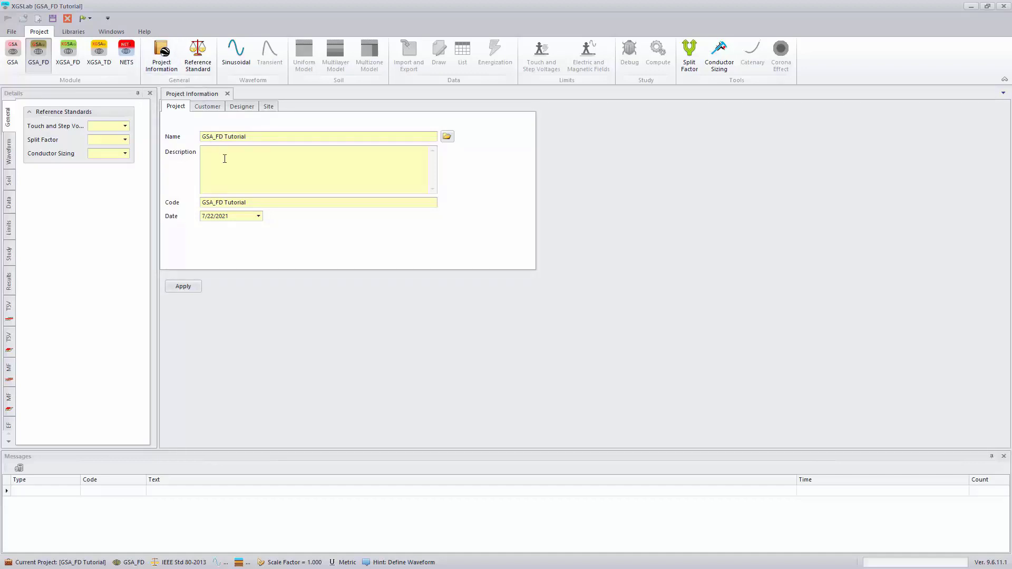
left_click(214, 107)
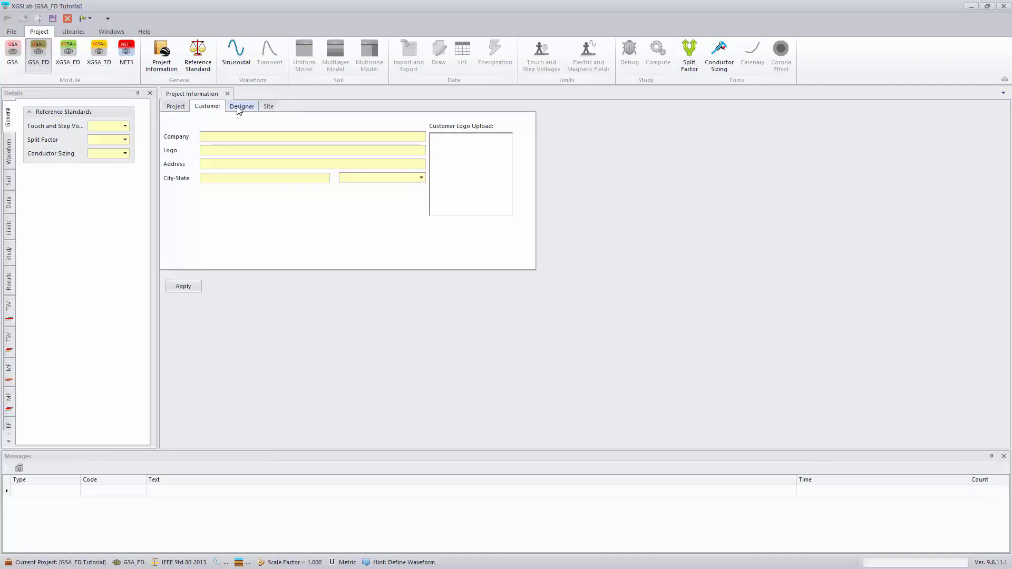
left_click(239, 108)
left_click(269, 109)
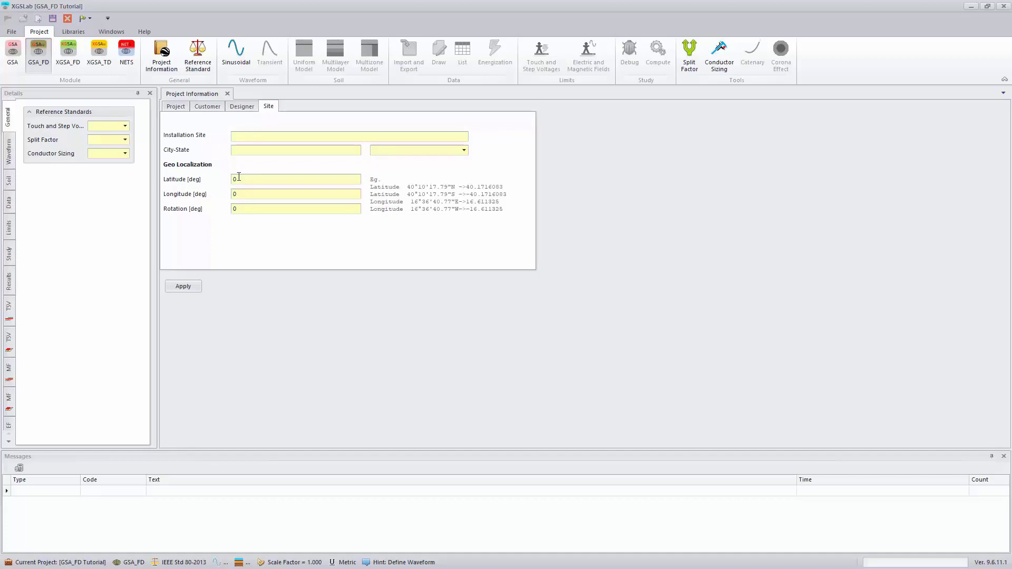
Set the touch and step voltage and split factor standards to IEEE Std 80-2013, and choose a conductor sizing standard
left_click(195, 58)
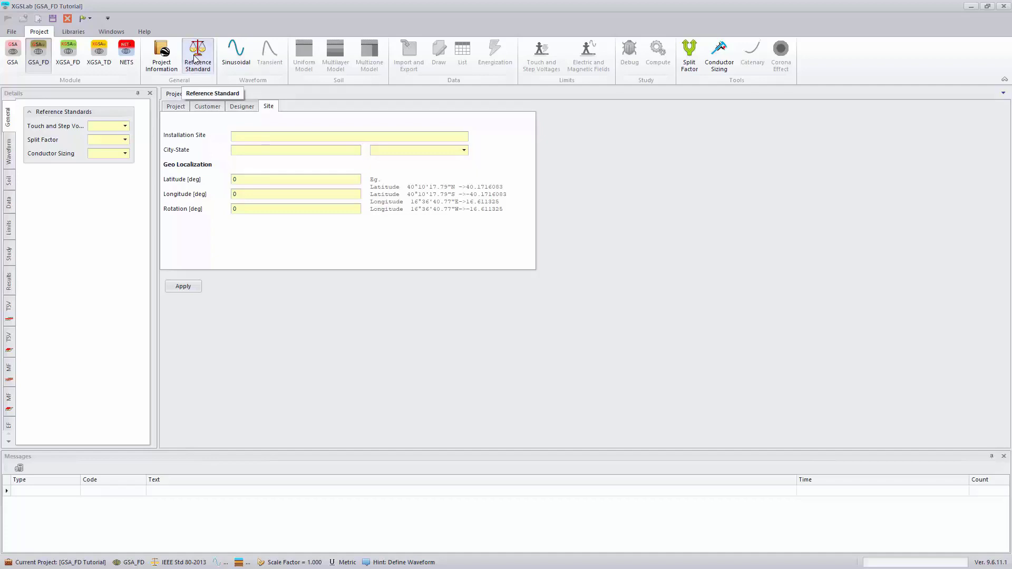
left_click(124, 126)
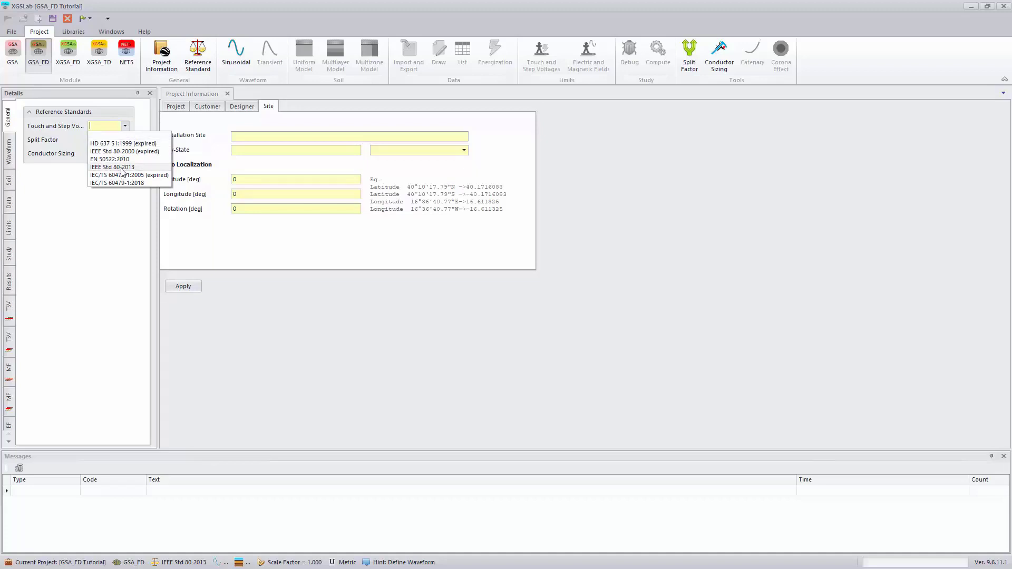
left_click(122, 168)
left_click(125, 140)
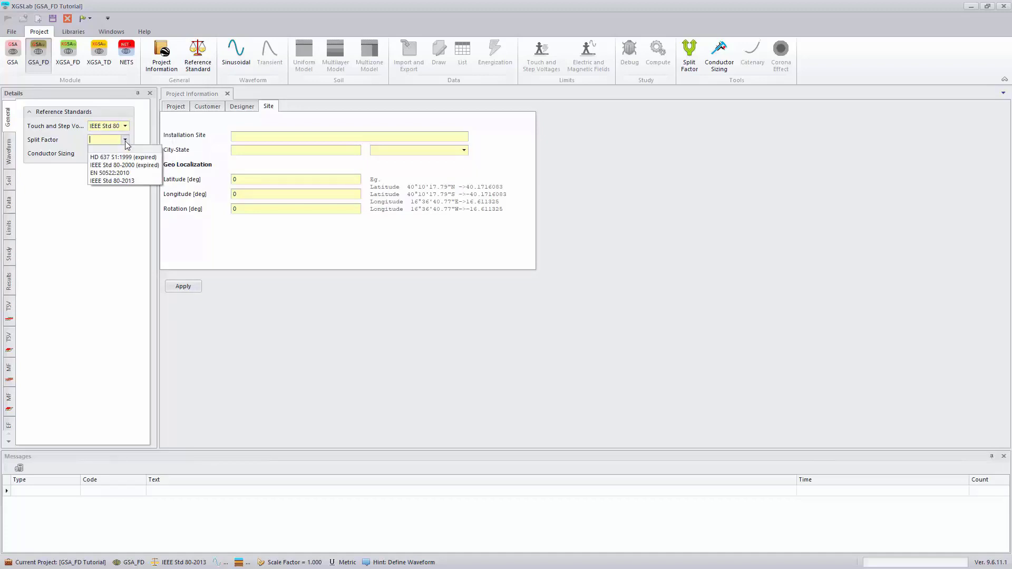
left_click(118, 182)
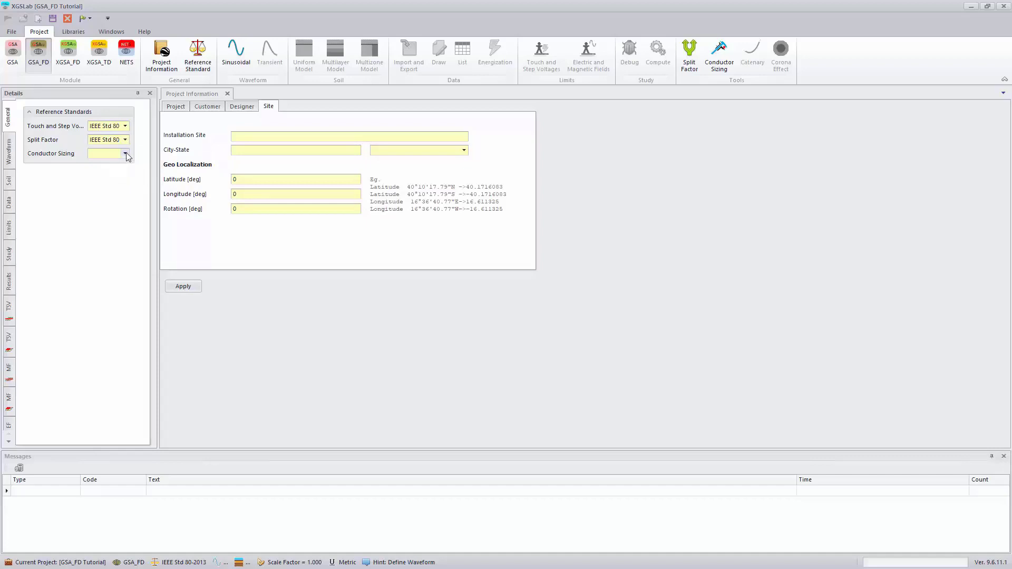
left_click(126, 154)
left_click(136, 194)
Define the sinusoidal waveform with a frequency of 60 Hz and apply it
left_click(241, 50)
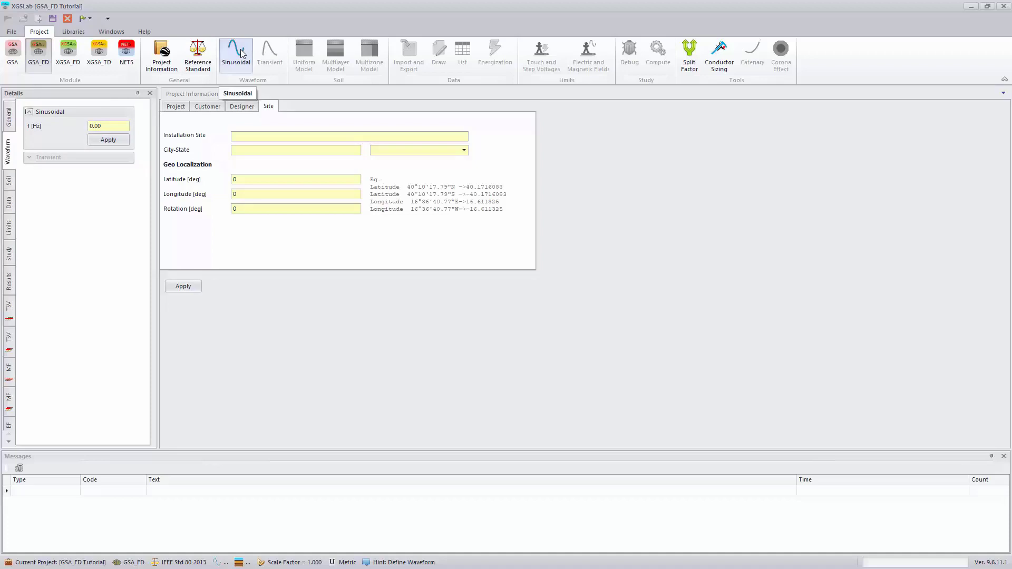
left_click(109, 127)
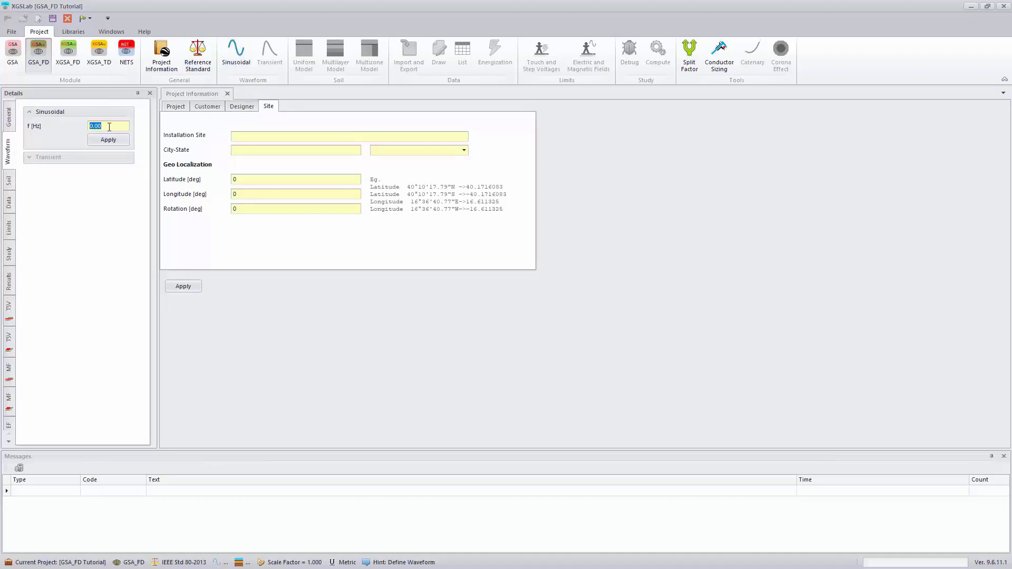
type("60")
left_click(108, 140)
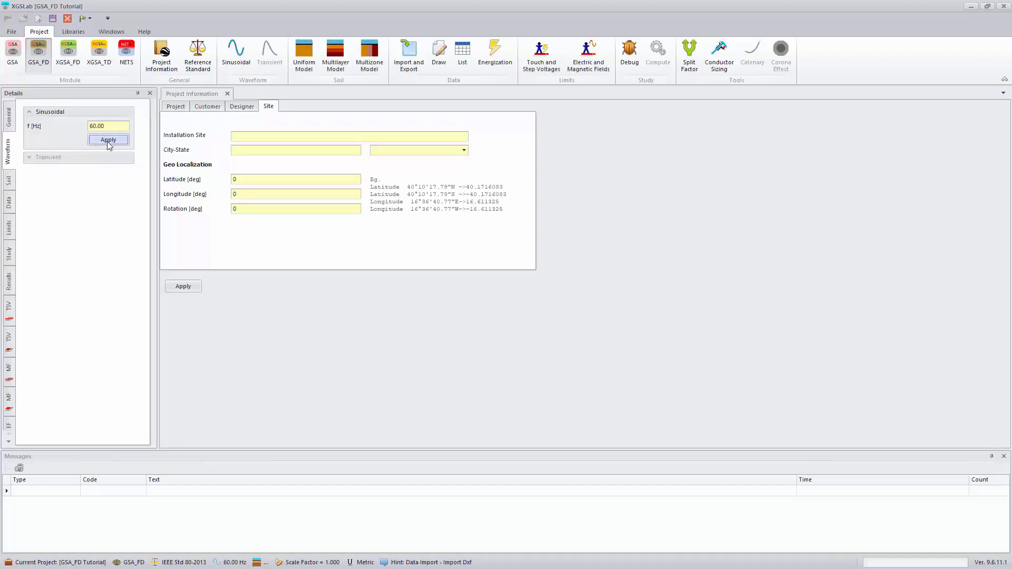
Start a soil resistivity analysis (SRA) for a multilayer soil model and auto-hide the messages area
left_click(335, 59)
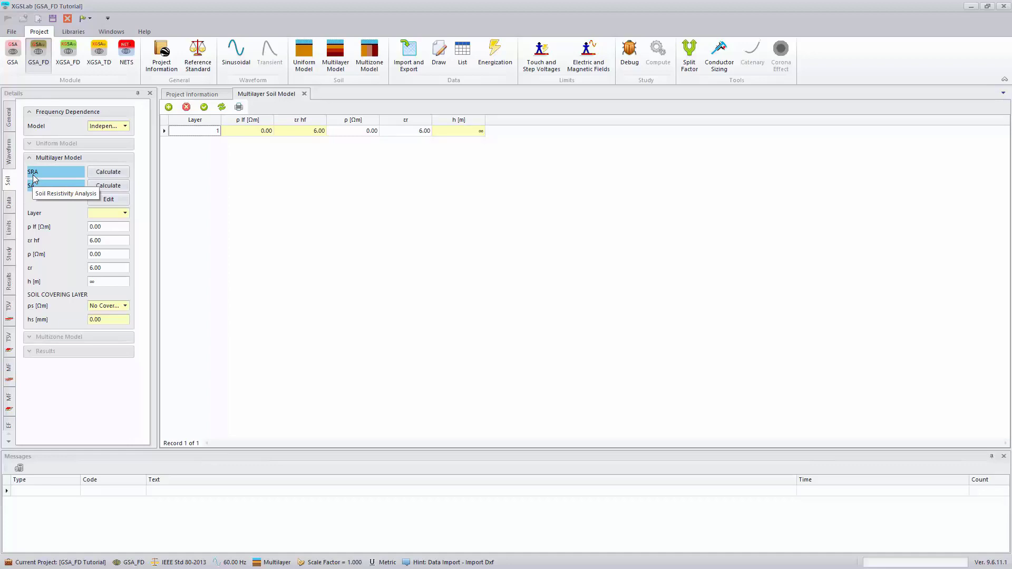
left_click(108, 172)
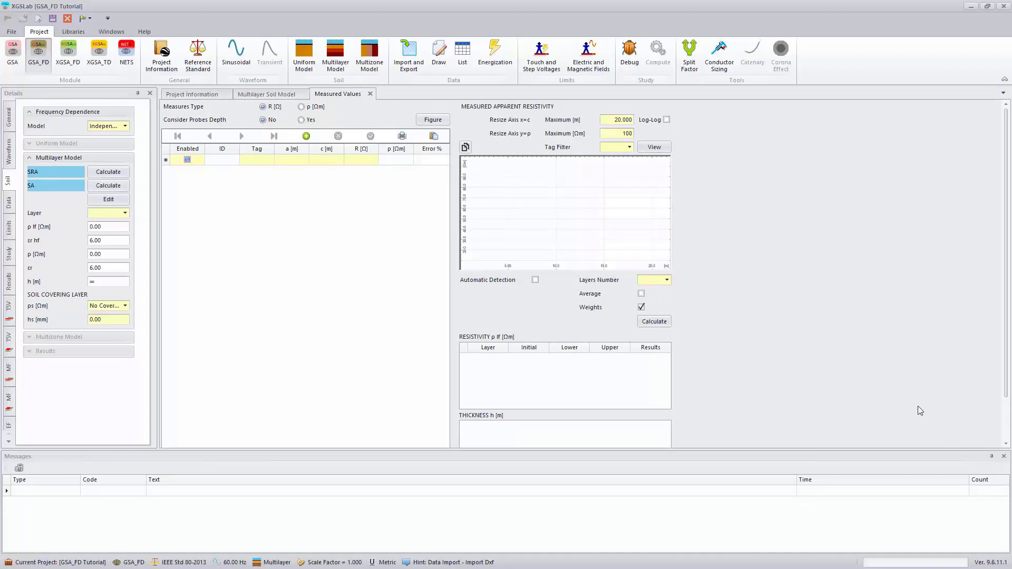
left_click(991, 457)
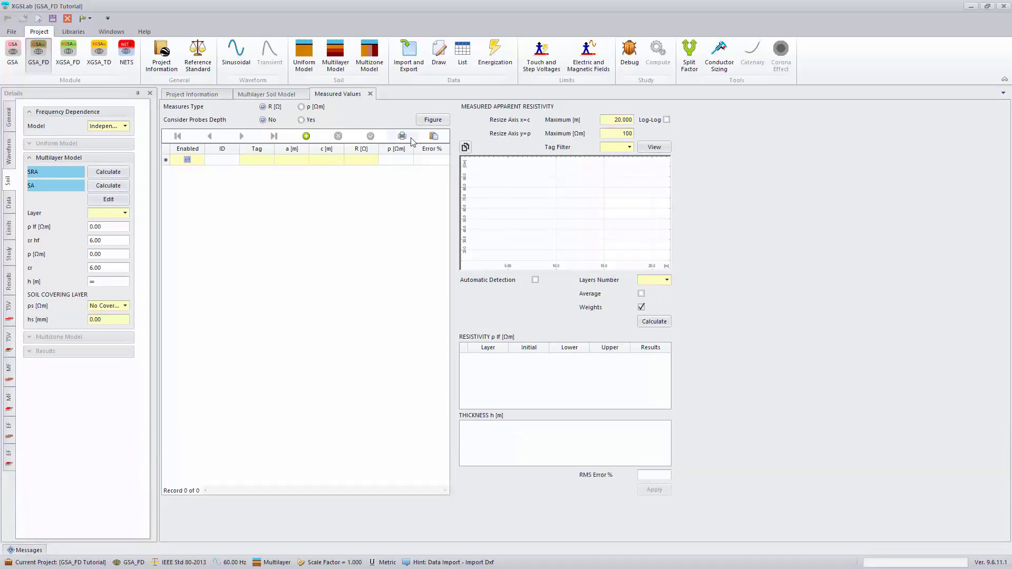
View the four pins arrangement figure explaining the probe spacings and depths, and close it
left_click(426, 120)
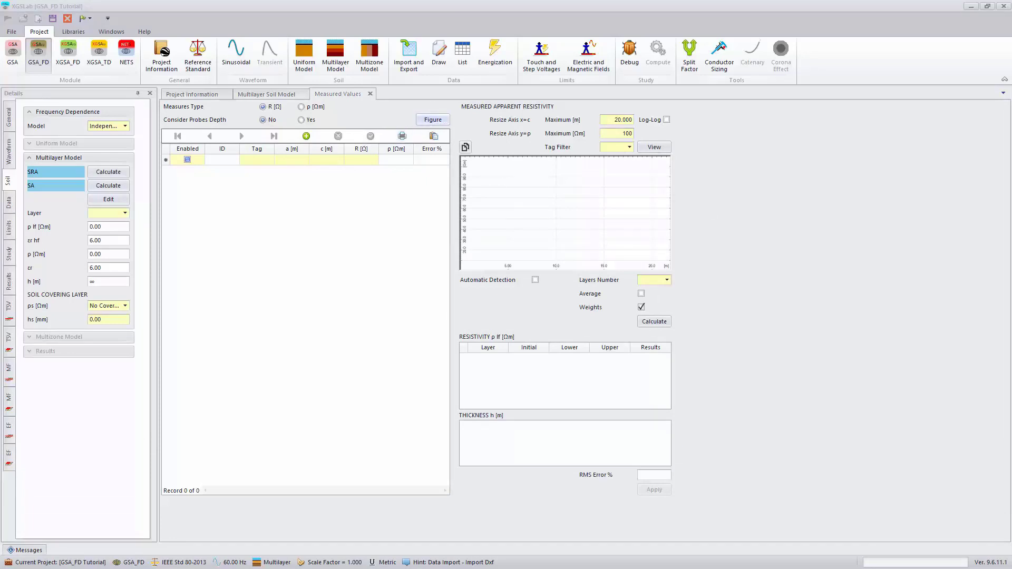
left_click_drag(356, 278, 438, 195)
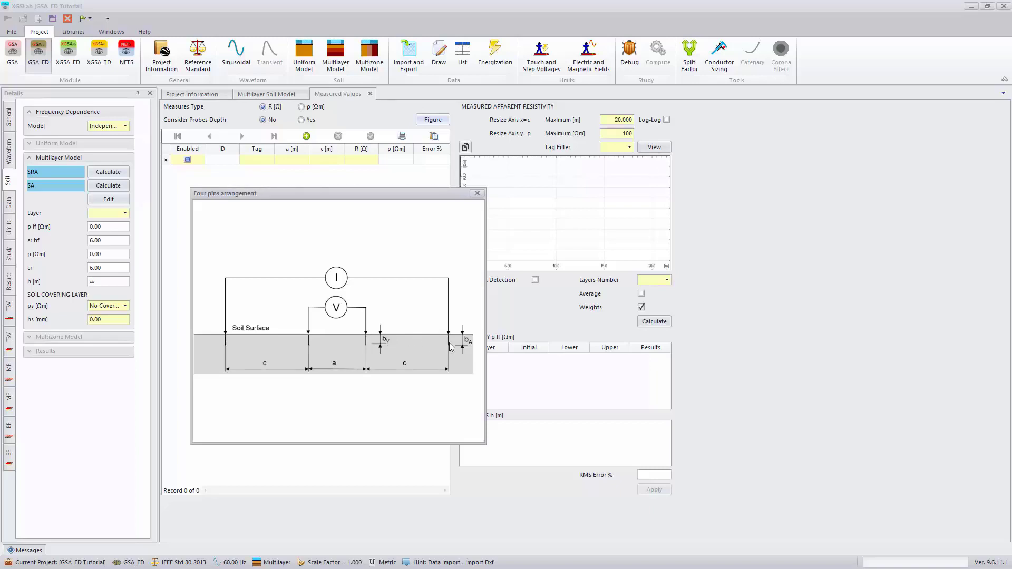
left_click(477, 193)
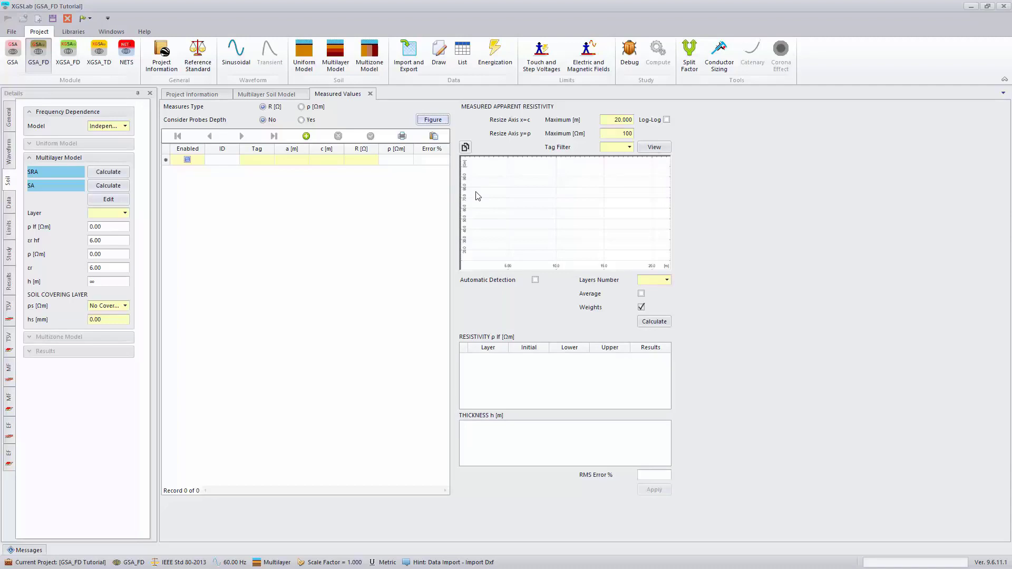
Switch to the Excel workbook, copy the probe spacings and resistances in A29:C38, and paste them into the measured values table from column a
key("alt+Tab")
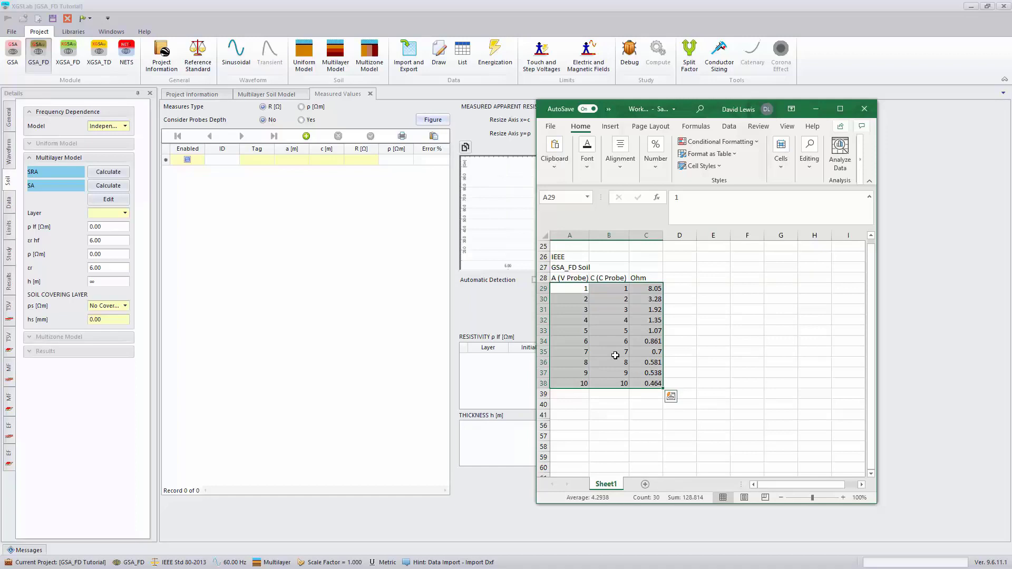
key("ctrl+c")
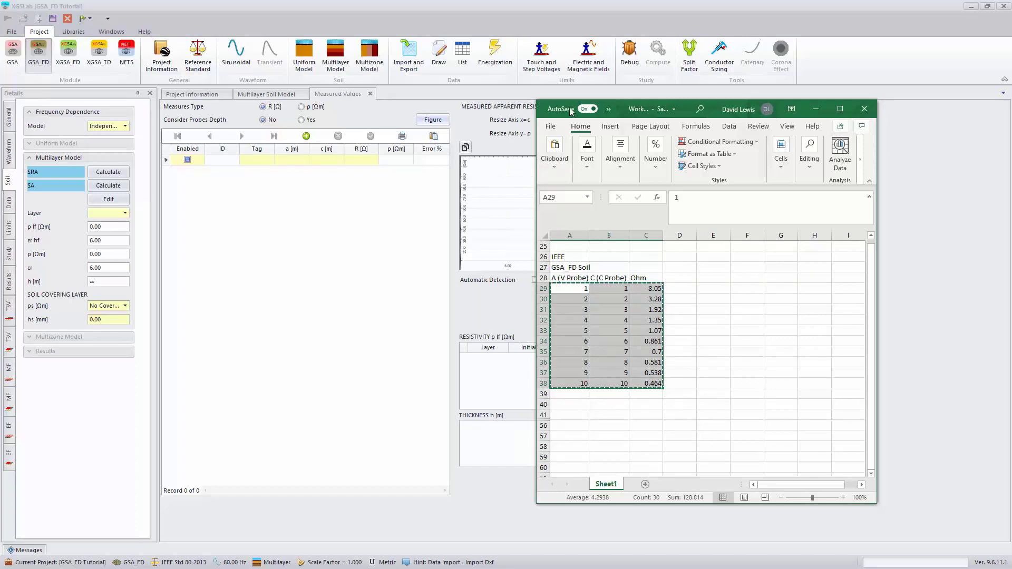
left_click(293, 163)
left_click(292, 160)
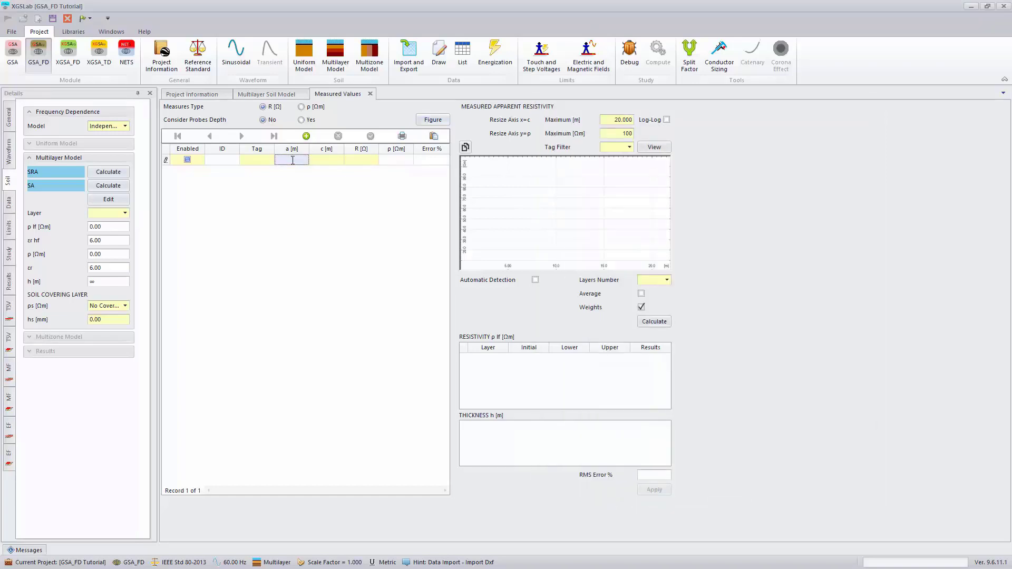
left_click(434, 137)
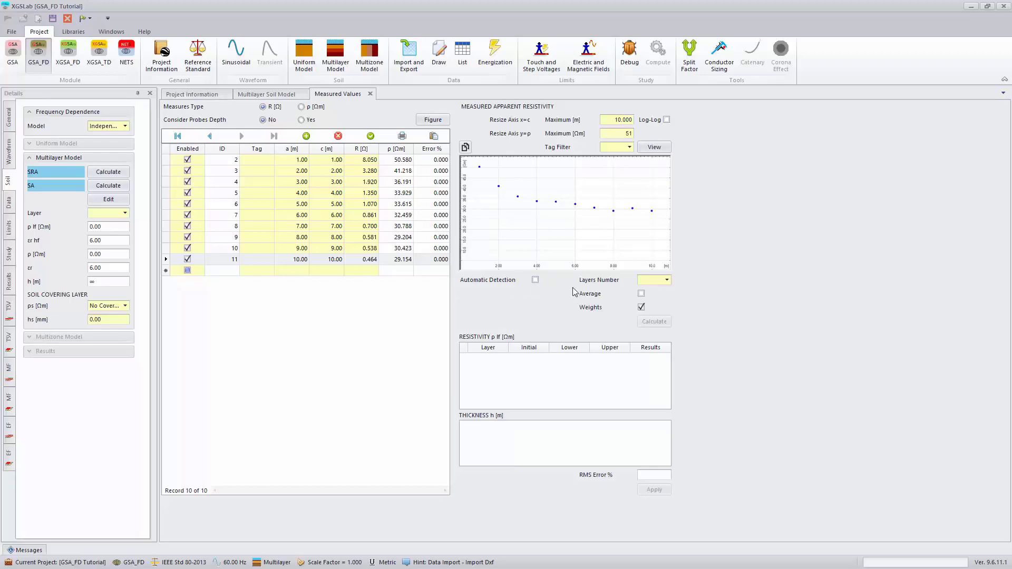
Calculate a 2-layer soil model from the measured values without weights and apply it to the multilayer soil model
left_click(666, 280)
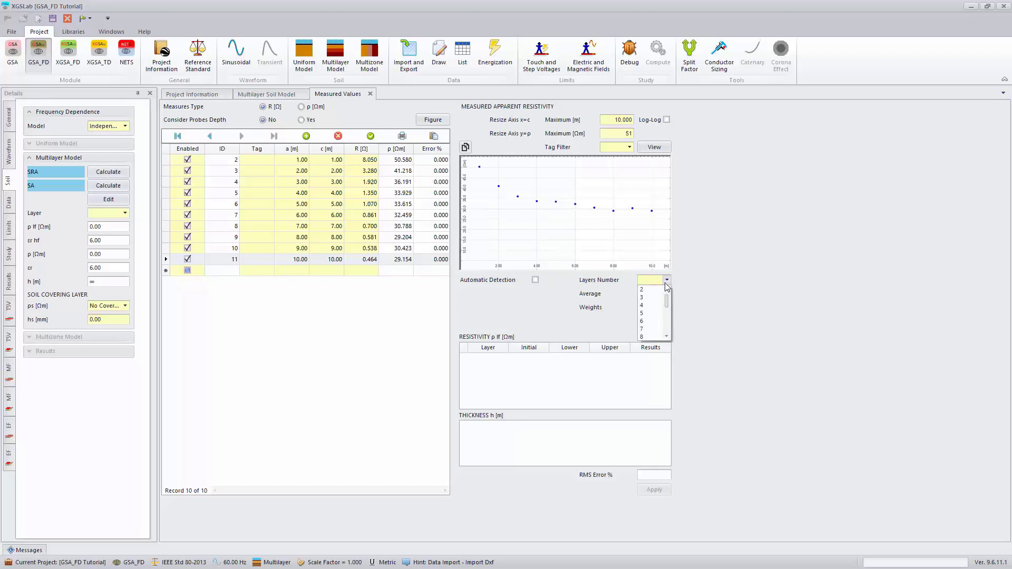
left_click(649, 291)
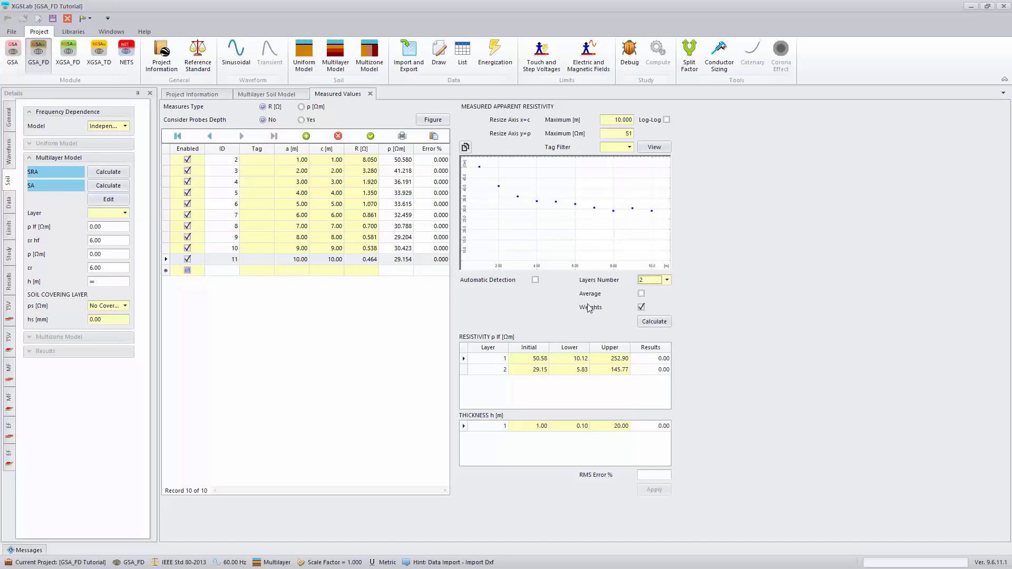
left_click(641, 308)
left_click(654, 321)
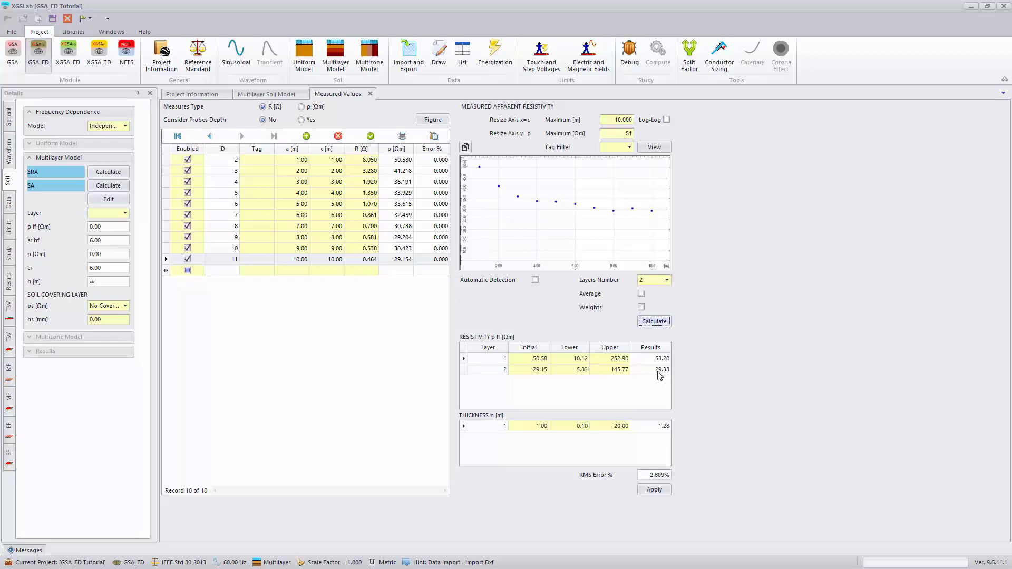
left_click(654, 490)
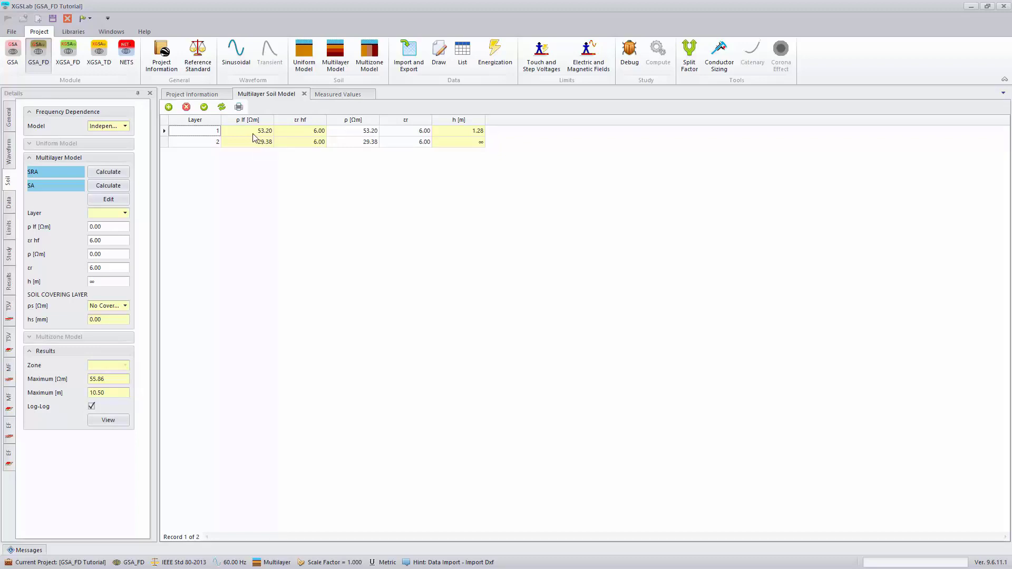
Plot the soil model results and save an image of the graph with the caption Soil Model
left_click(118, 419)
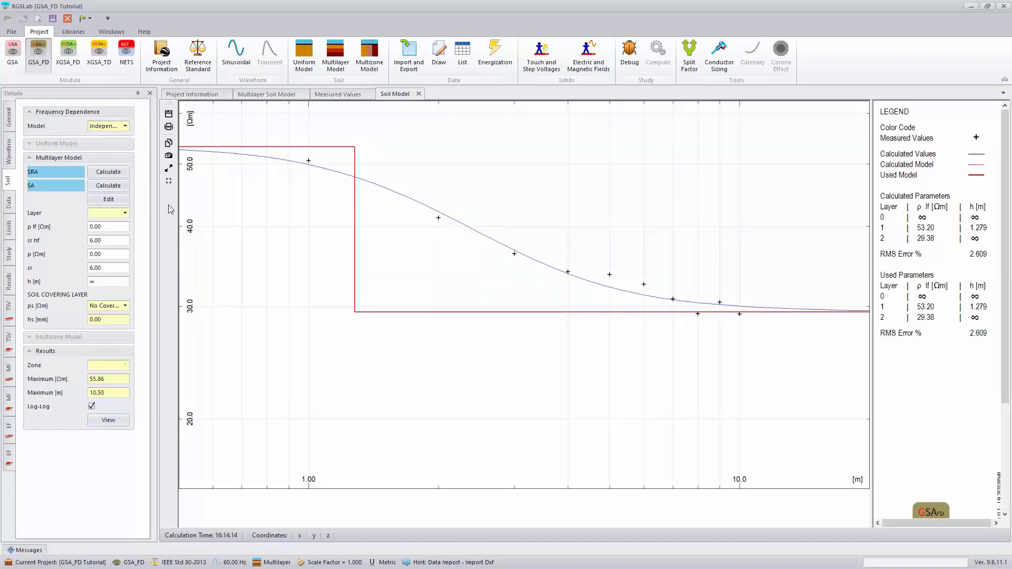
left_click(170, 157)
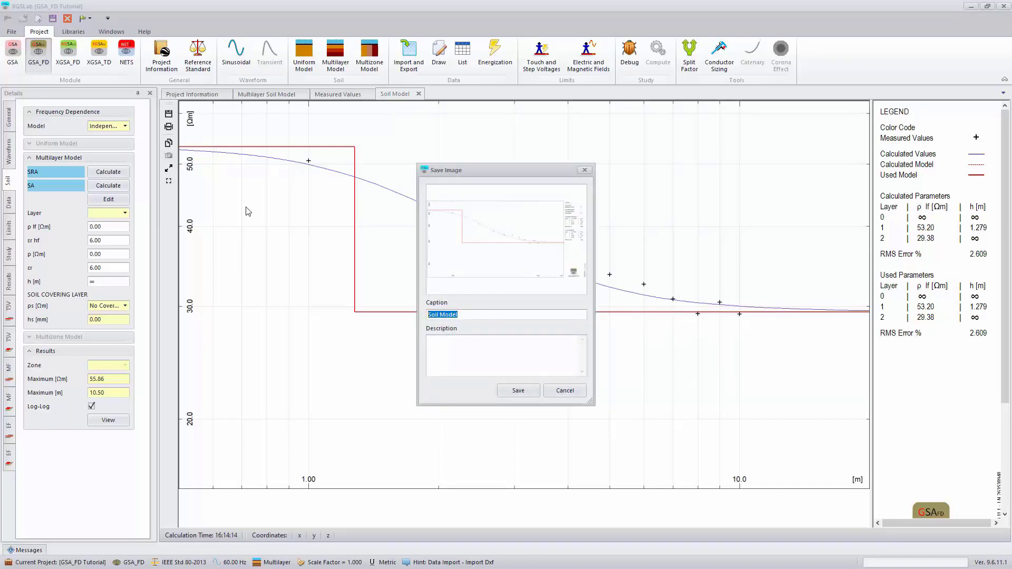
left_click(509, 391)
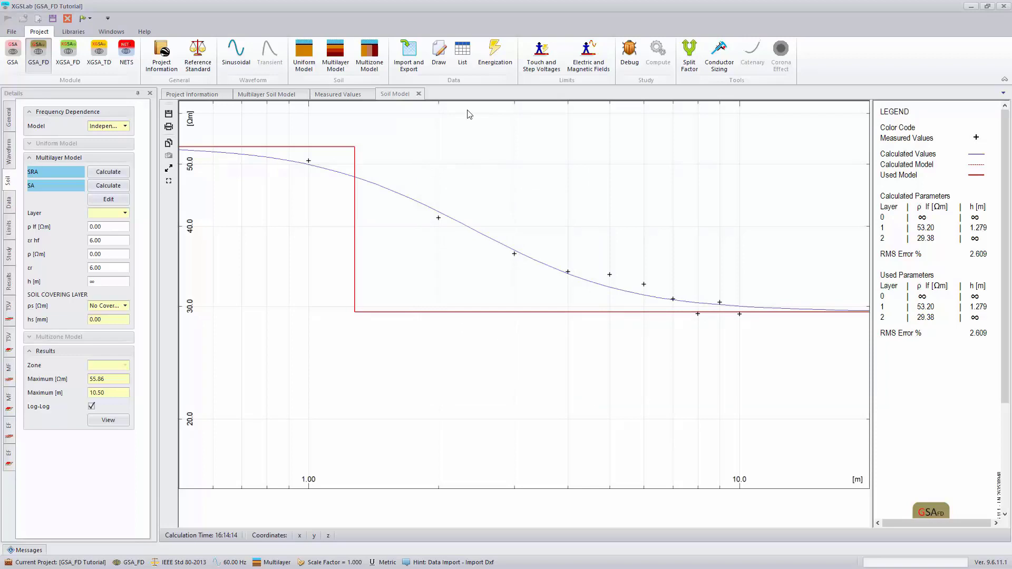
Open the electrode drawing view, set the tag to Ground, and try to start a rectangle
left_click(441, 52)
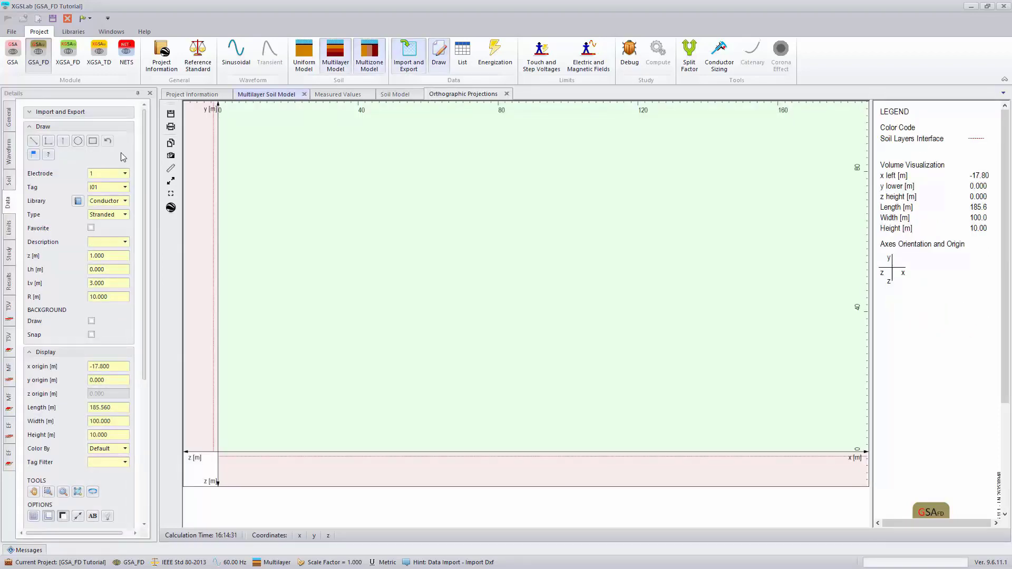
left_click(105, 186)
type("Ground")
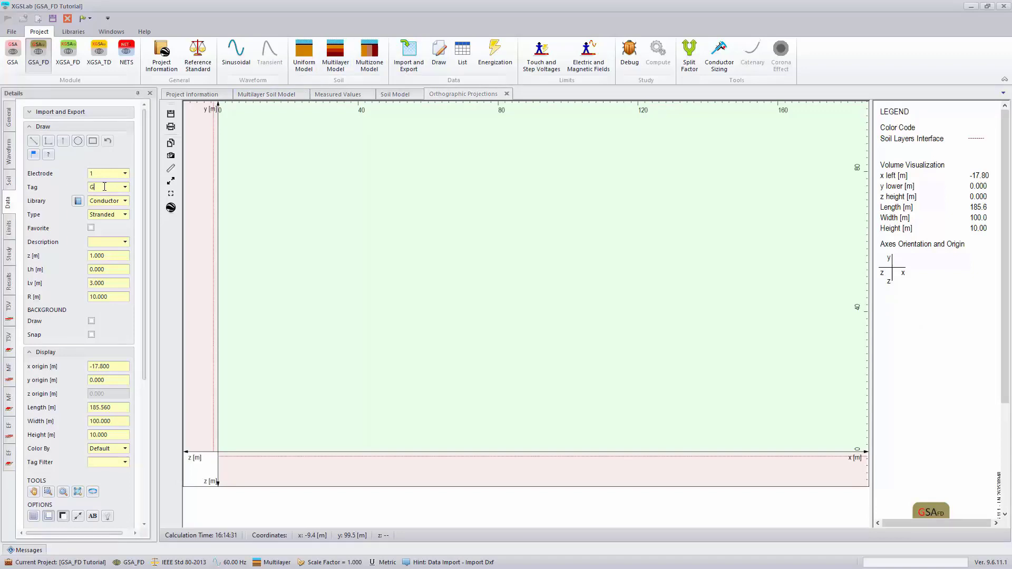
left_click(94, 141)
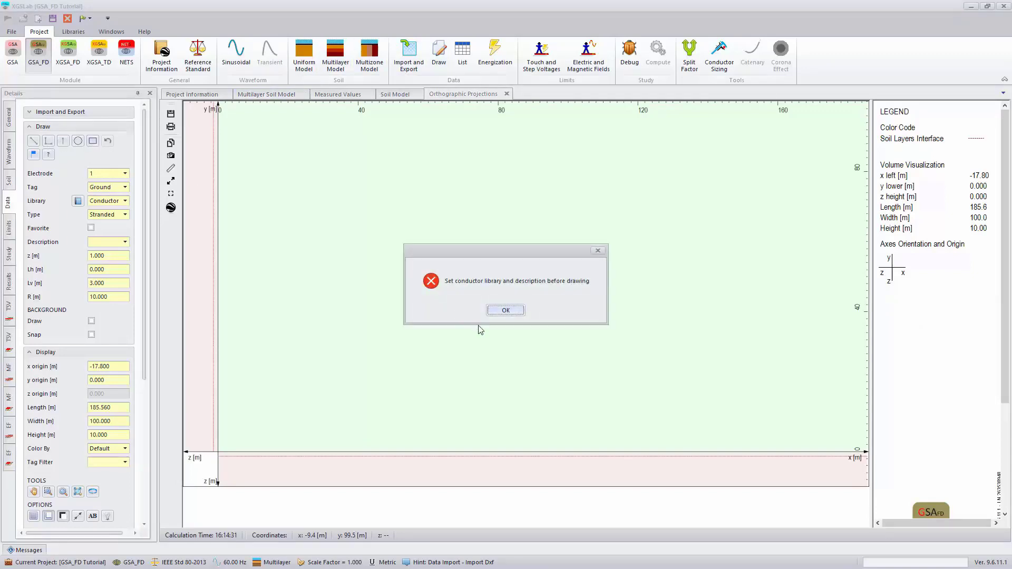
left_click(501, 313)
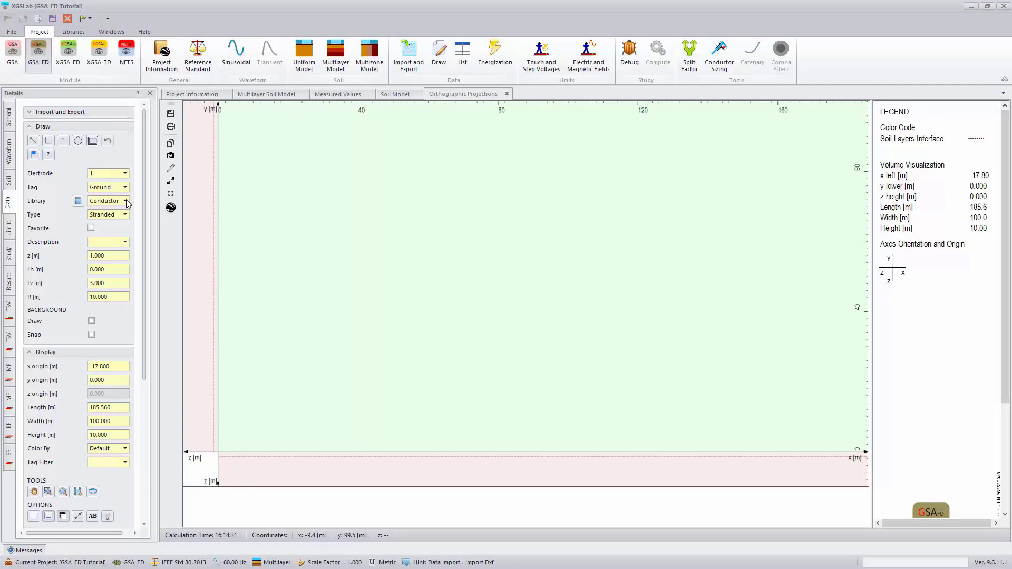
Set the stranded conductor's description to AWG 4/0 str for electrode 1
left_click(125, 214)
left_click(125, 213)
left_click(126, 243)
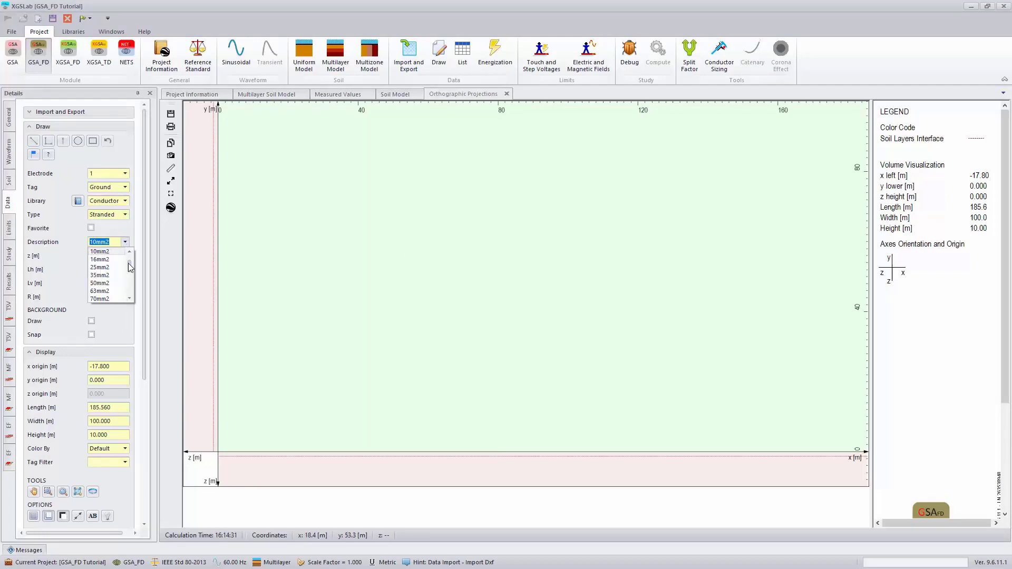
left_click_drag(128, 264, 128, 274)
left_click_drag(130, 278, 134, 295)
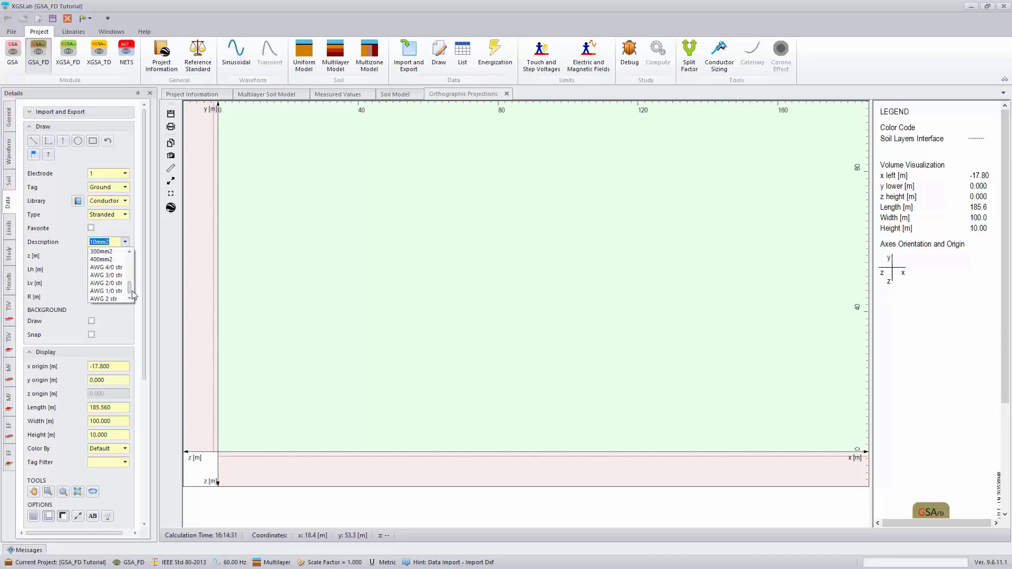
left_click(118, 268)
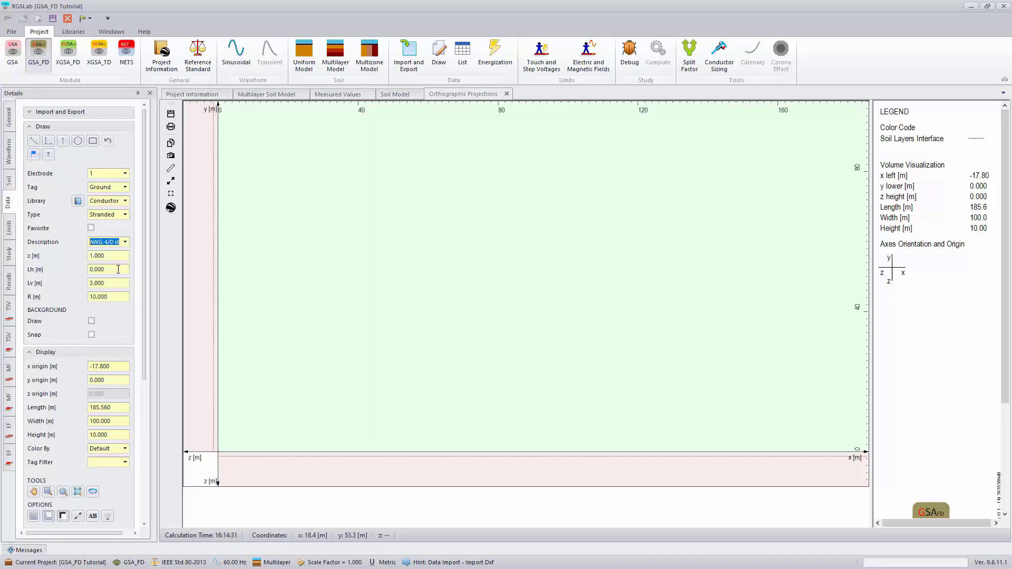
Examine the stranded, solid and pipe conductors available in the conductor library
left_click(78, 201)
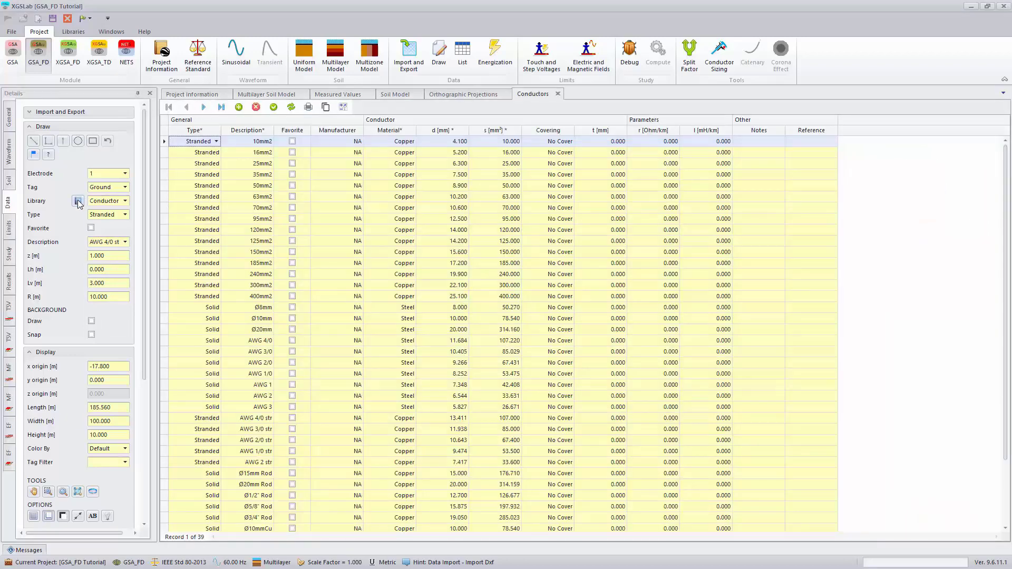
scroll(311, 237, "down", 2)
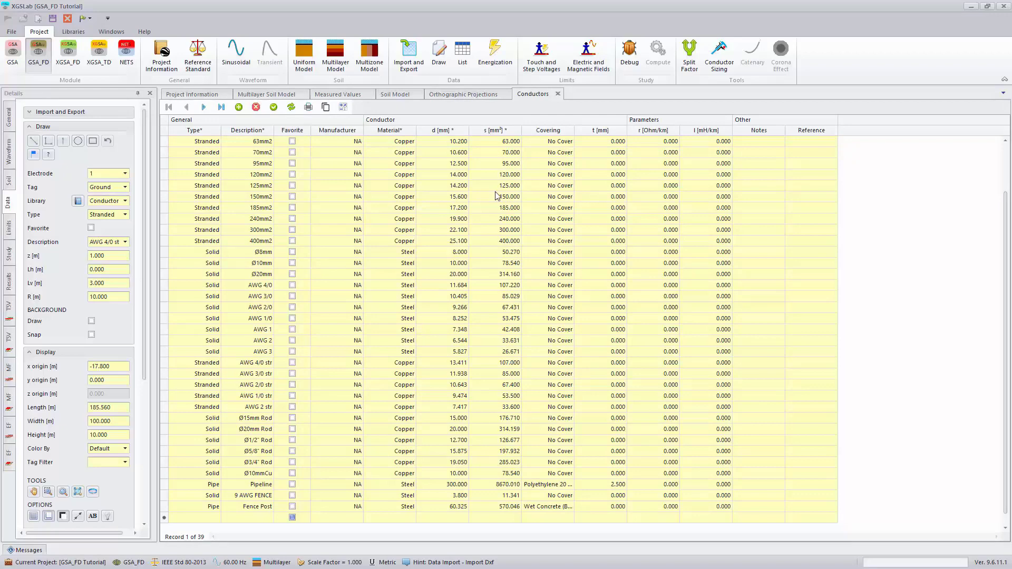
left_click(558, 94)
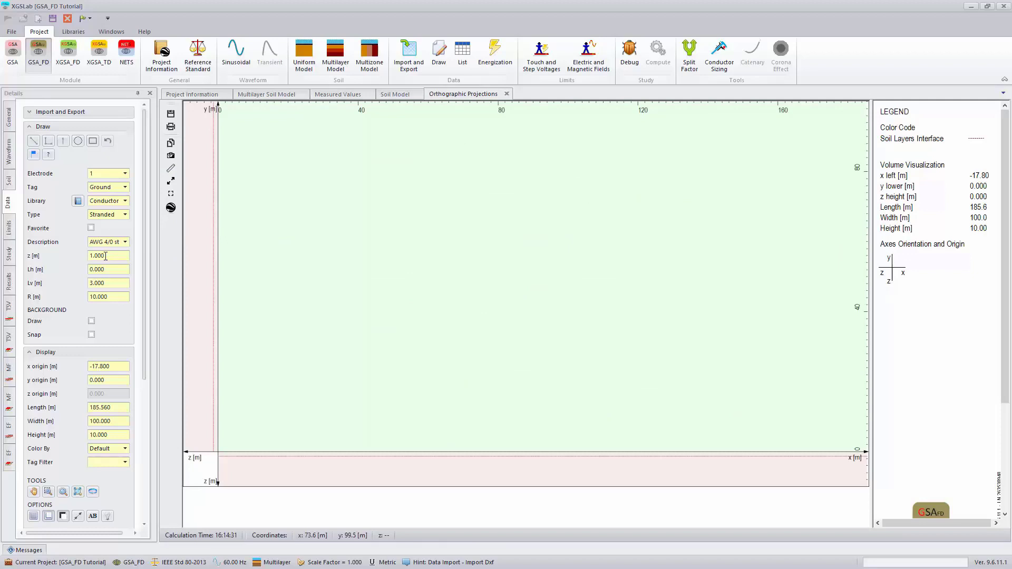
Draw a rectangular ground electrode in the plan view with the AWG 4/0 str conductor at z 1.000 m
left_click(91, 140)
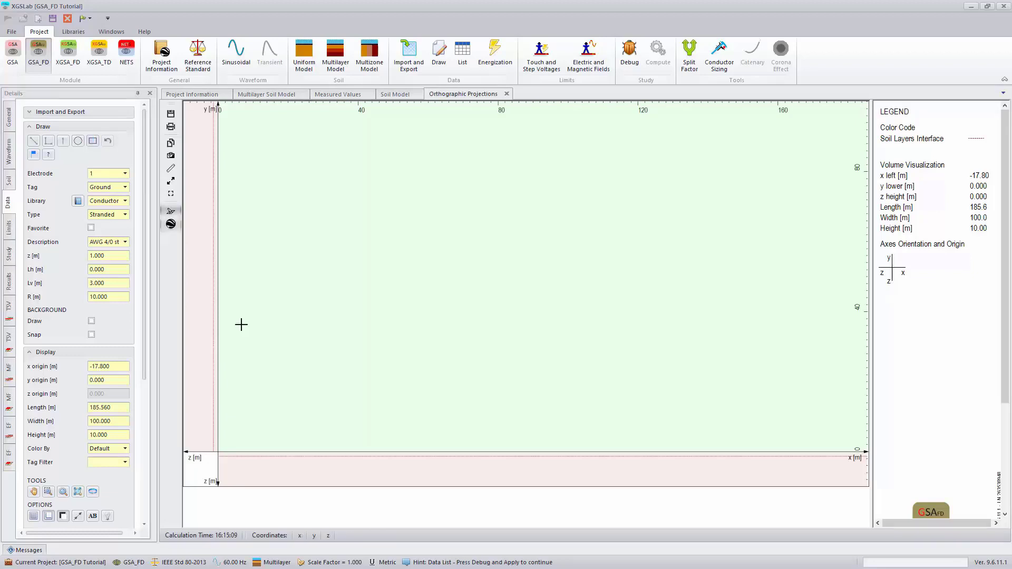
left_click(396, 278)
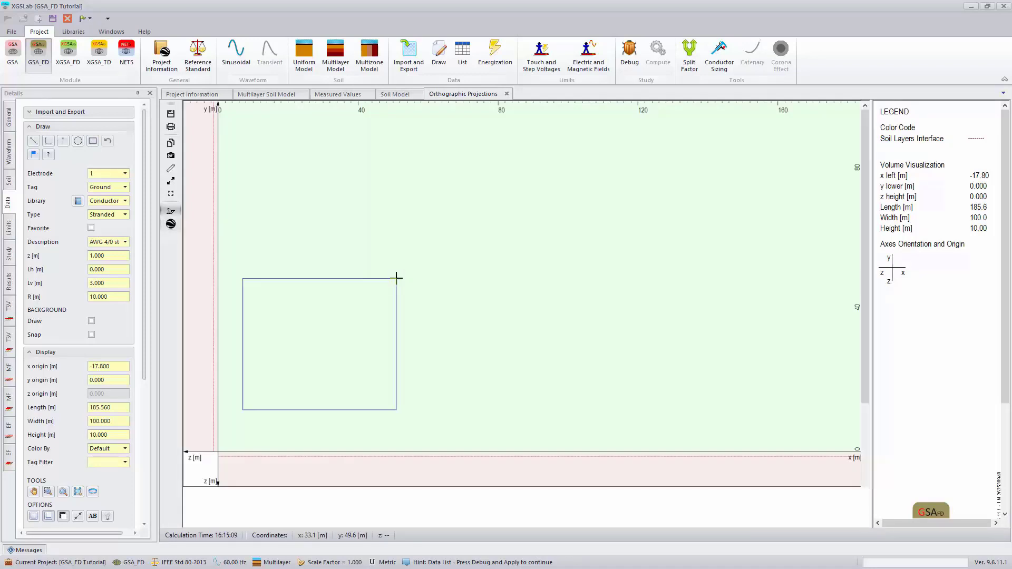
Place a vertical rod of the solid Ø1/2" Rod conductor, 3 m long, at the rectangle's upper-left corner
left_click(126, 215)
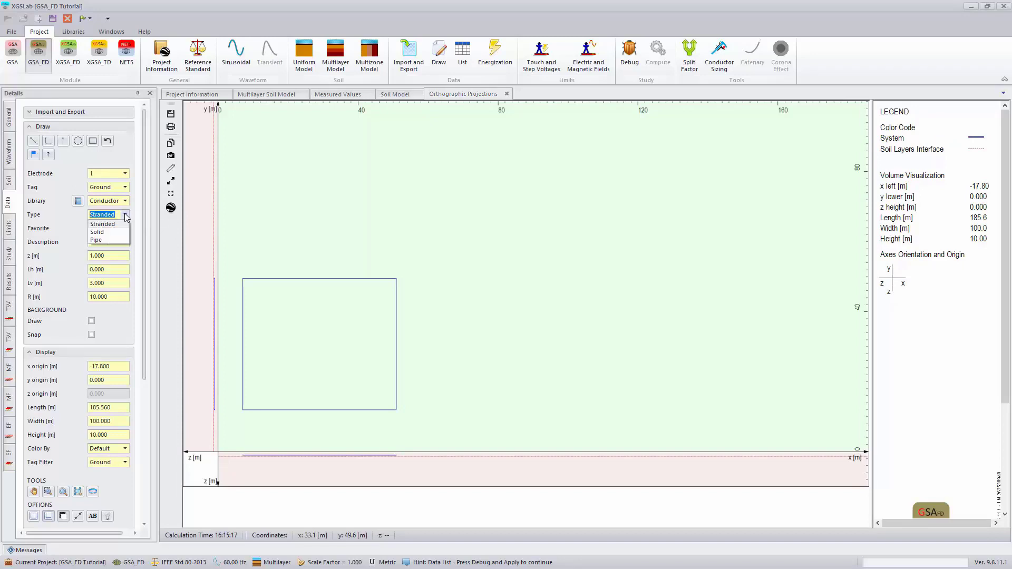
left_click(97, 232)
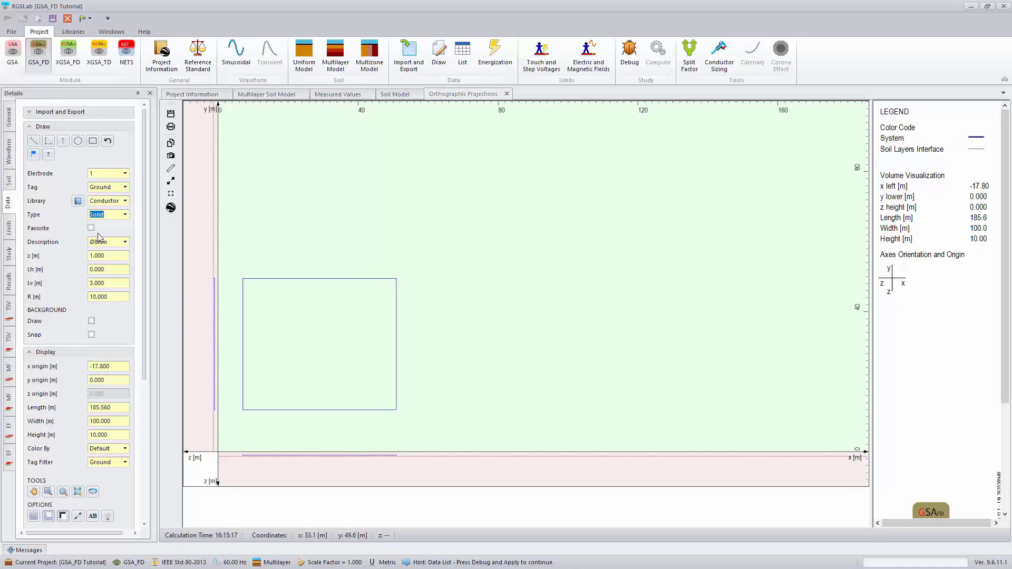
left_click(125, 241)
left_click_drag(134, 260, 135, 286)
left_click(110, 267)
left_click(62, 141)
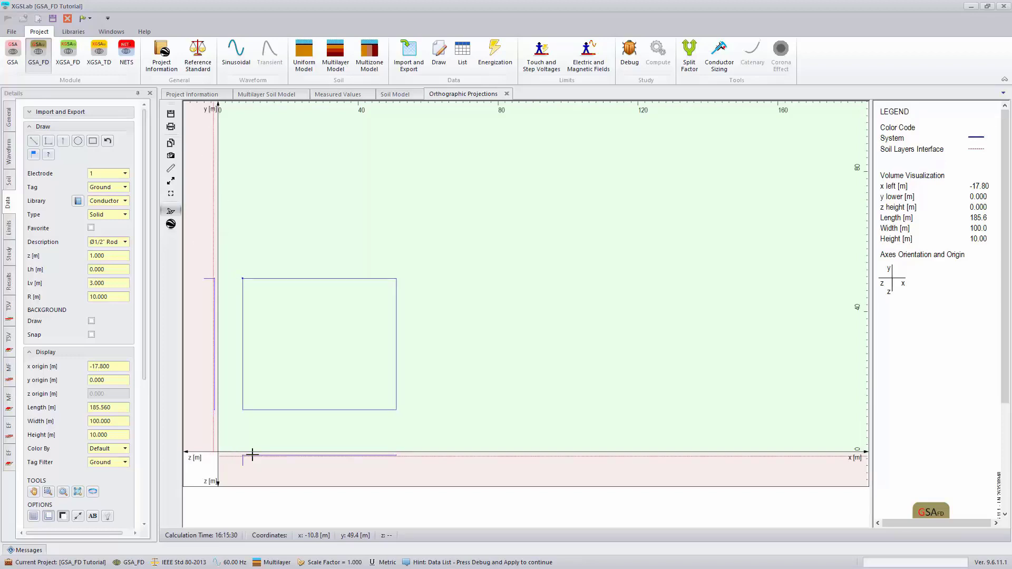
right_click(291, 335)
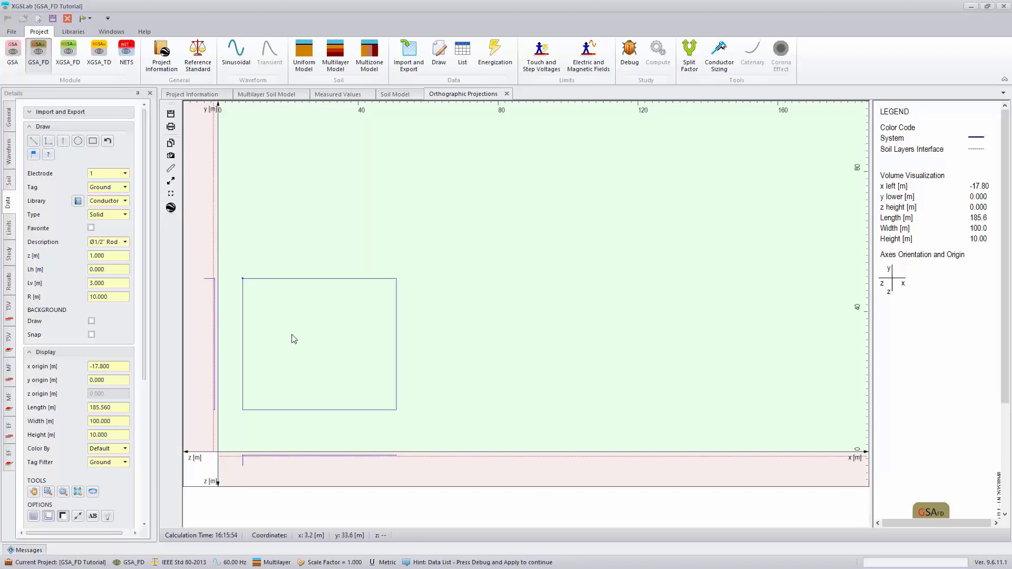
Open the data import view, examine the grounding grid drawing in AutoCAD, and return to XGSLab
left_click(409, 50)
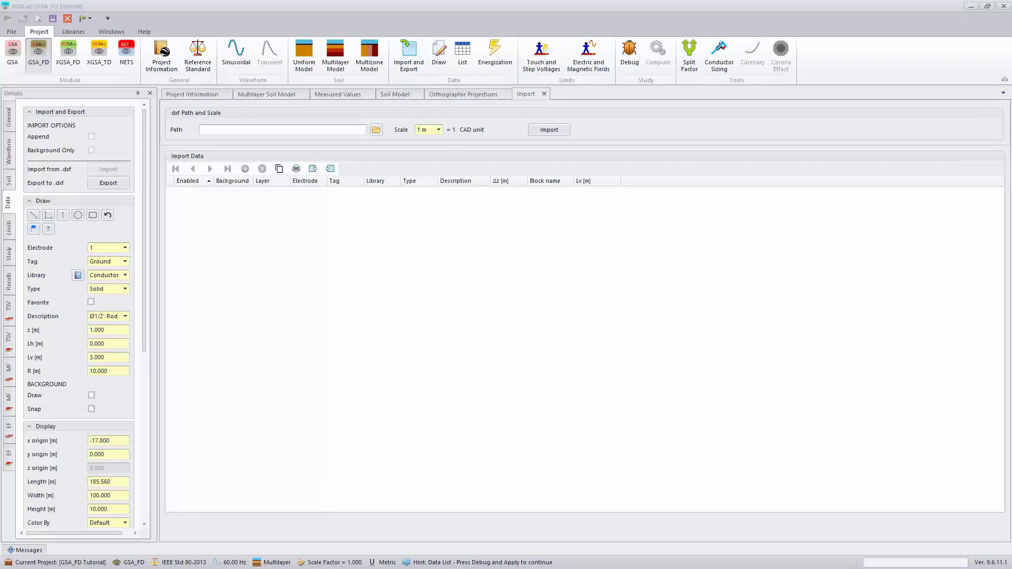
key("alt+Tab")
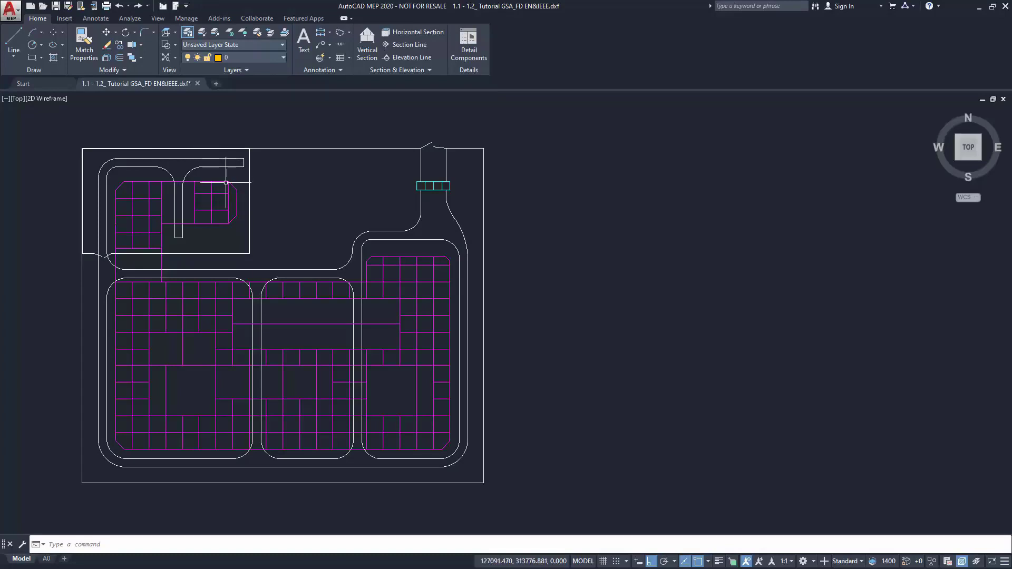
mouse_move(226, 182)
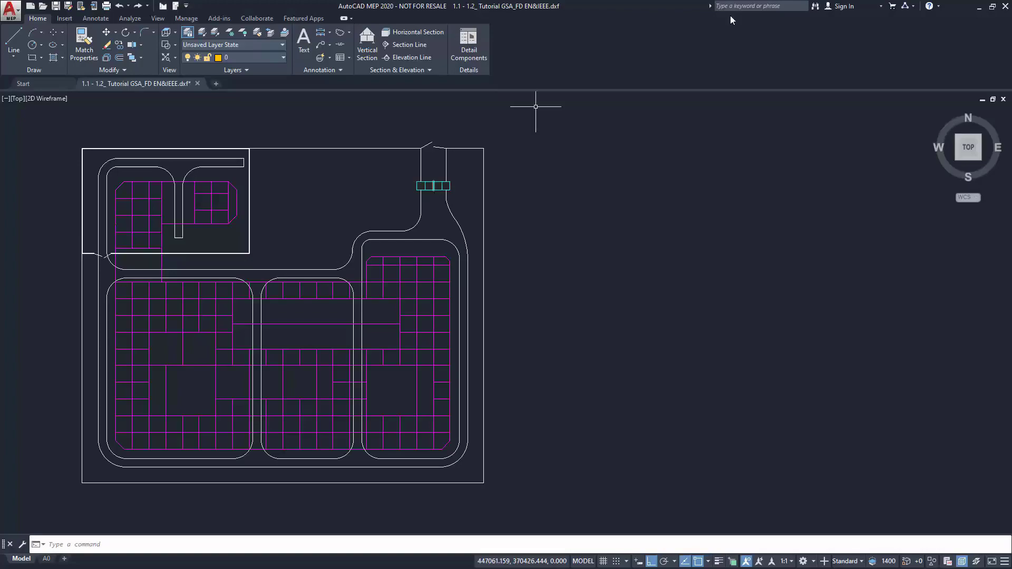
left_click(978, 7)
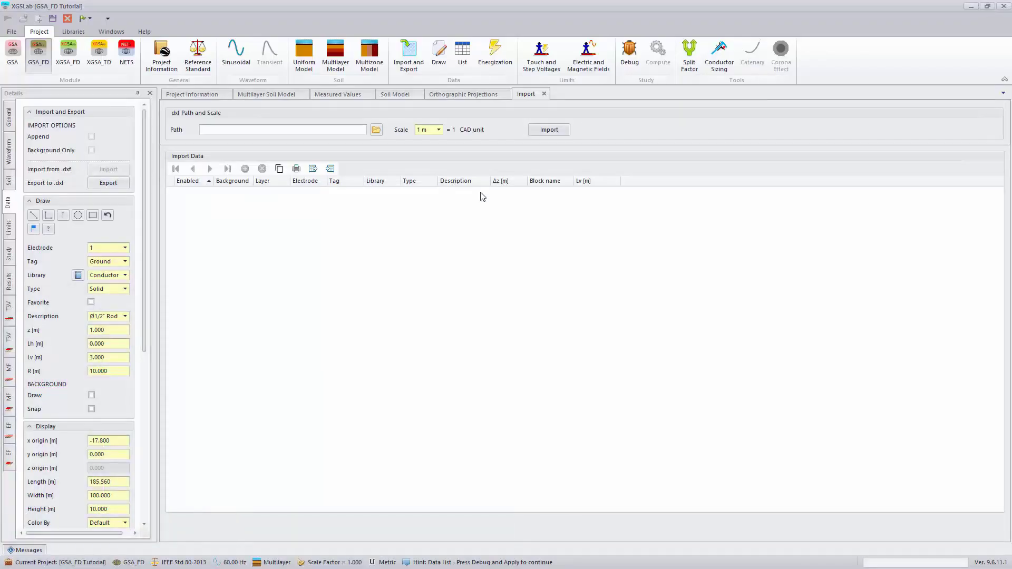
Select 1.1 - 1.2_ Tutorial GSA_FD EN&IEEE.dxf as the import file and set the scale to 1 mm per CAD unit
left_click(376, 131)
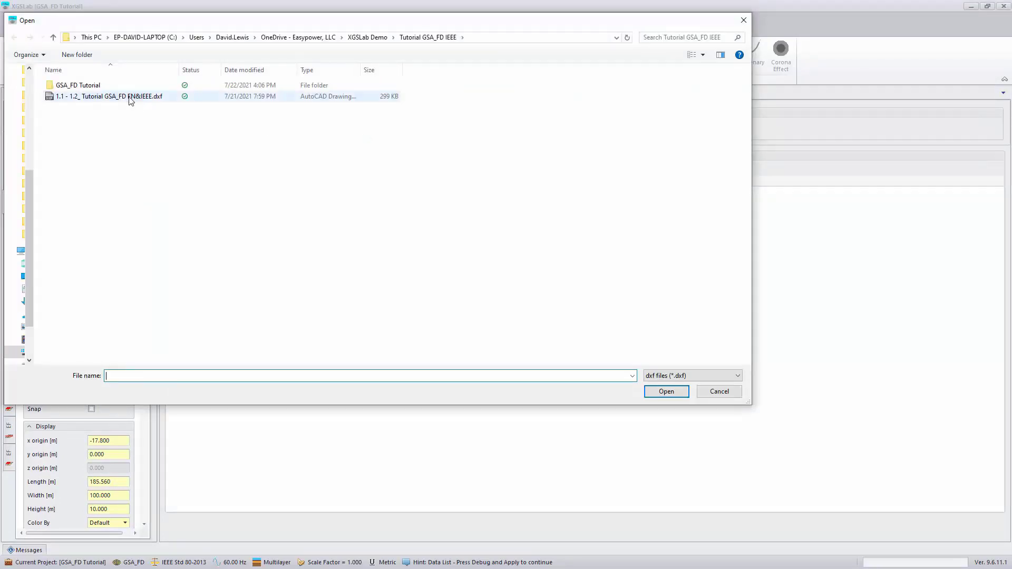
left_click(137, 100)
left_click(666, 391)
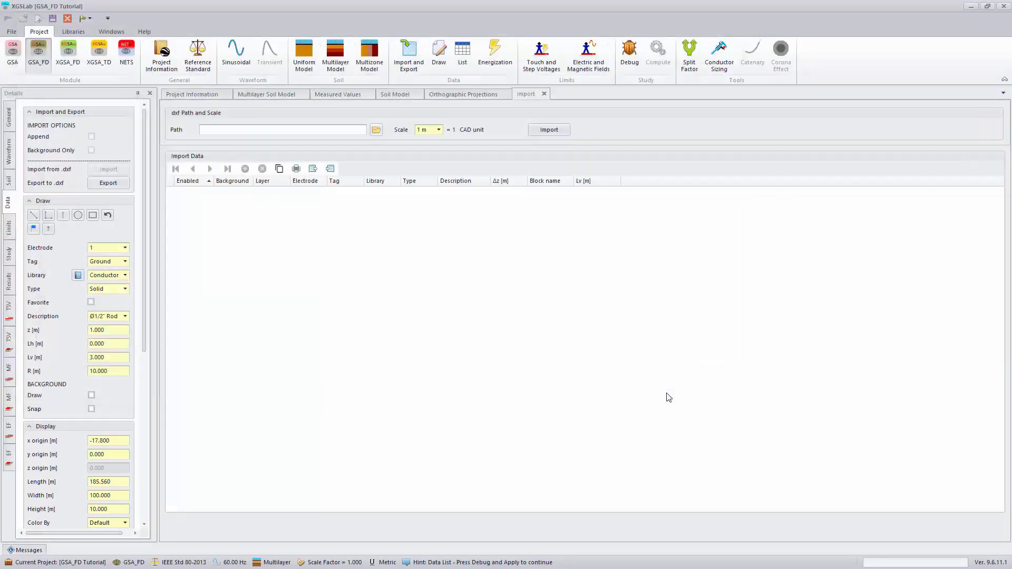
left_click(439, 129)
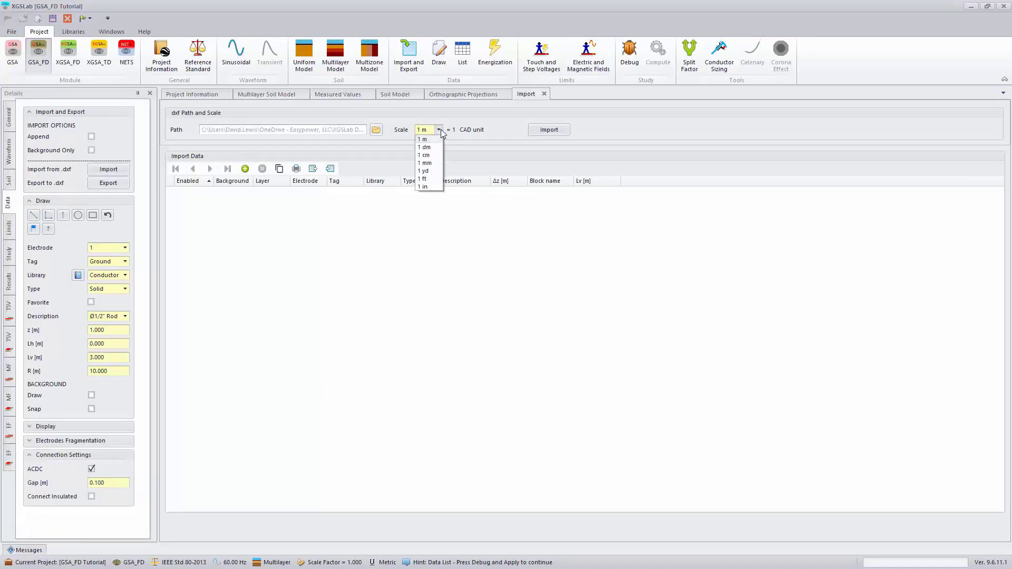
left_click(434, 163)
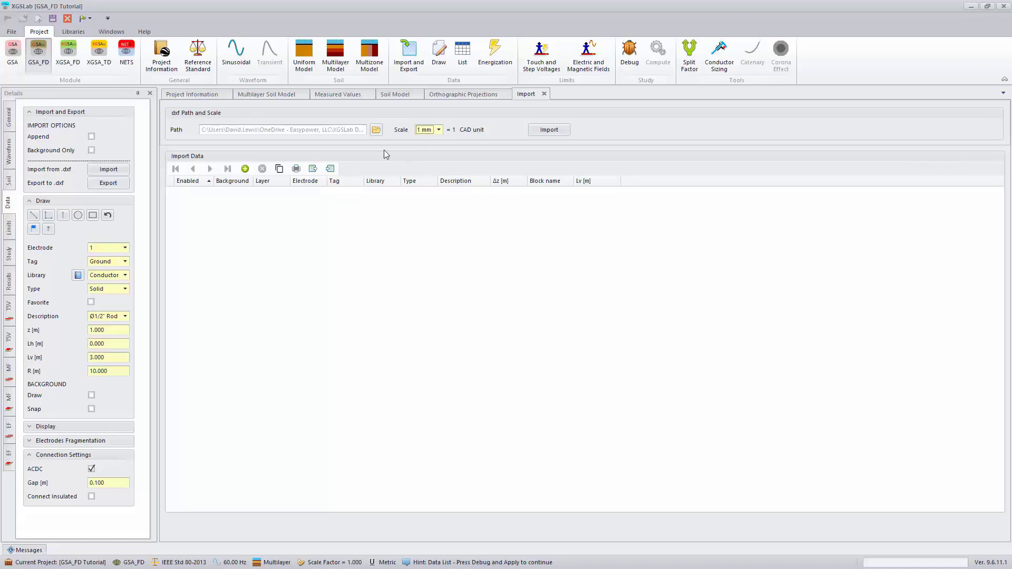
Add an import data entry for layer I01 and assign it to electrode 1
left_click(245, 169)
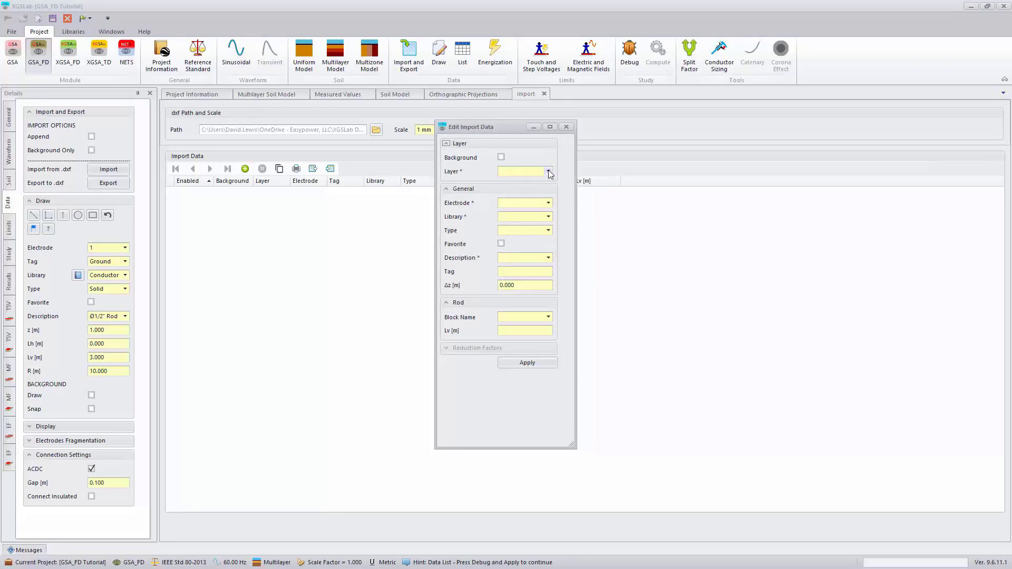
left_click(548, 173)
left_click(510, 213)
left_click(548, 203)
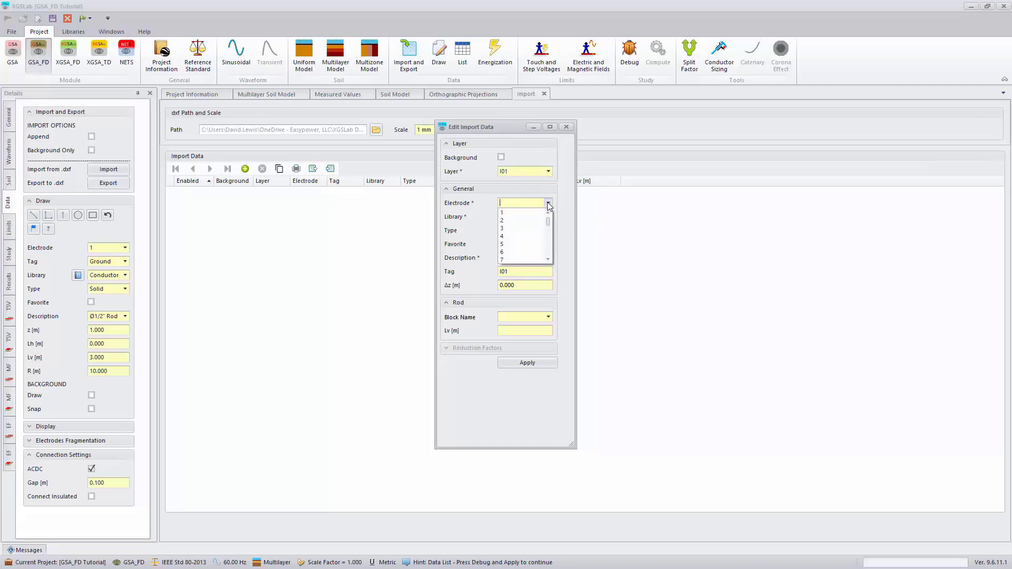
left_click(519, 213)
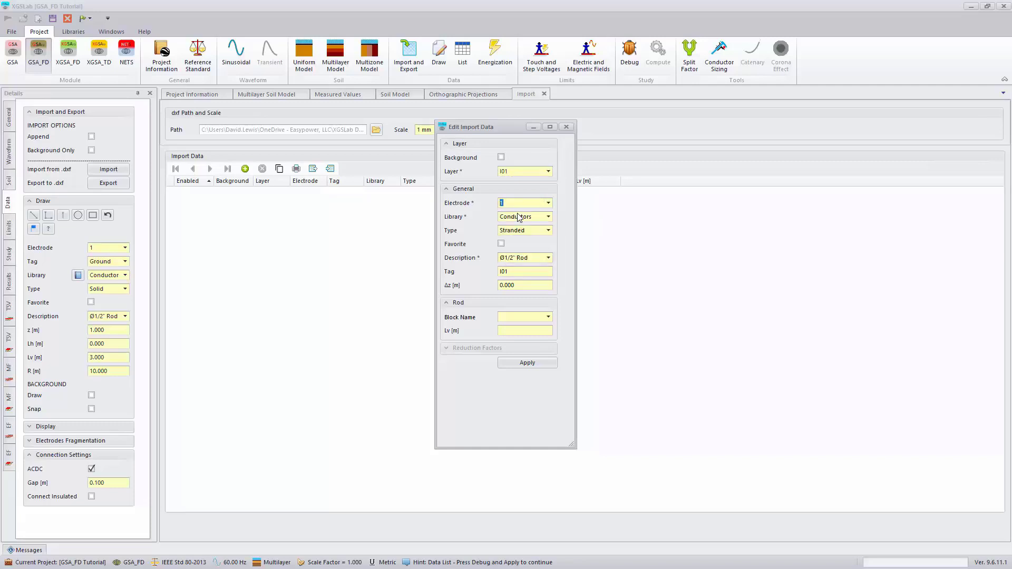
Set layer I01's conductor to stranded 70mm2 with a vertical shift of 1 m, and apply the entry
left_click(549, 231)
left_click(527, 241)
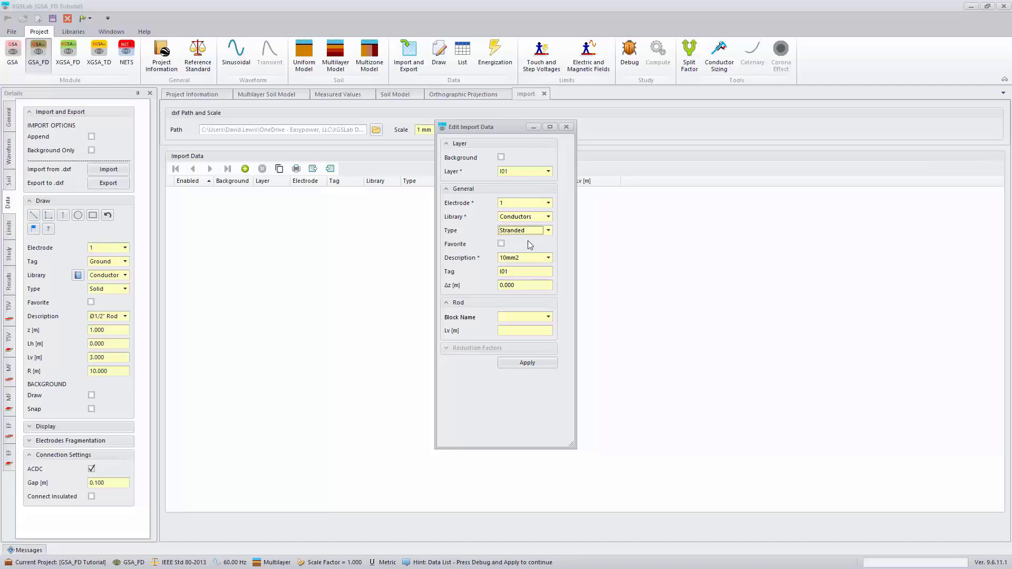
left_click(549, 258)
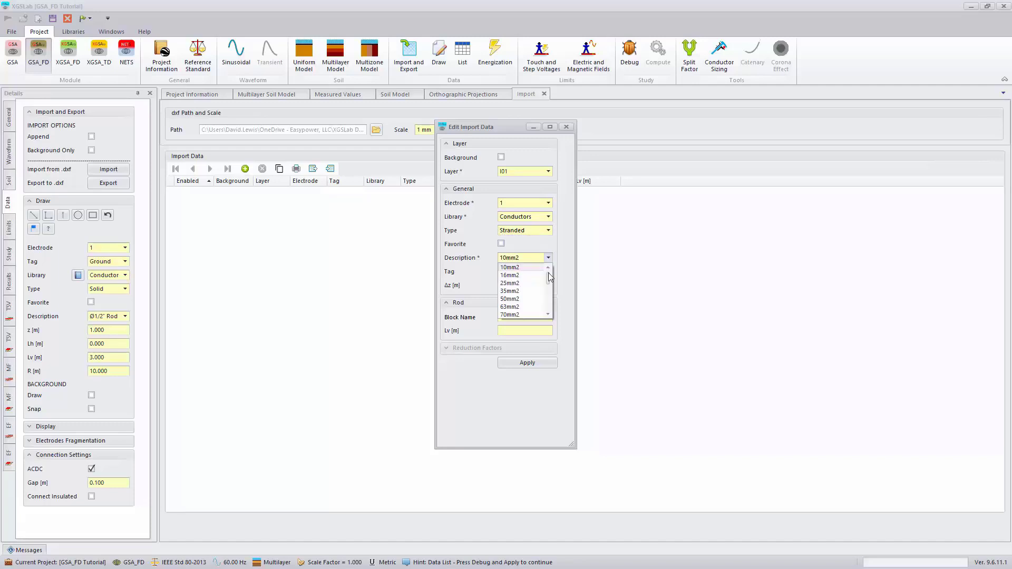
left_click(519, 314)
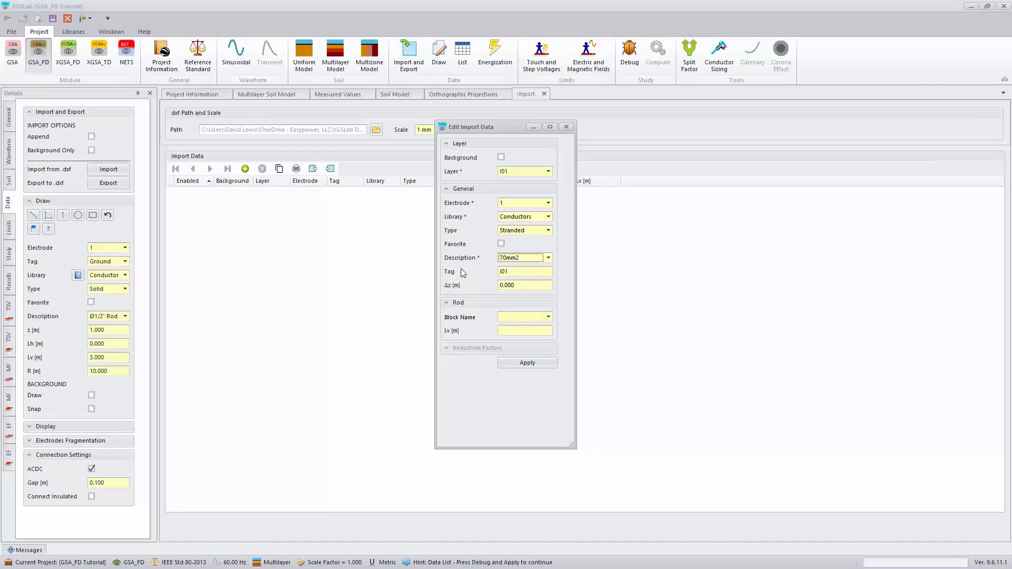
left_click(524, 285)
double_click(524, 283)
type("1")
left_click(510, 362)
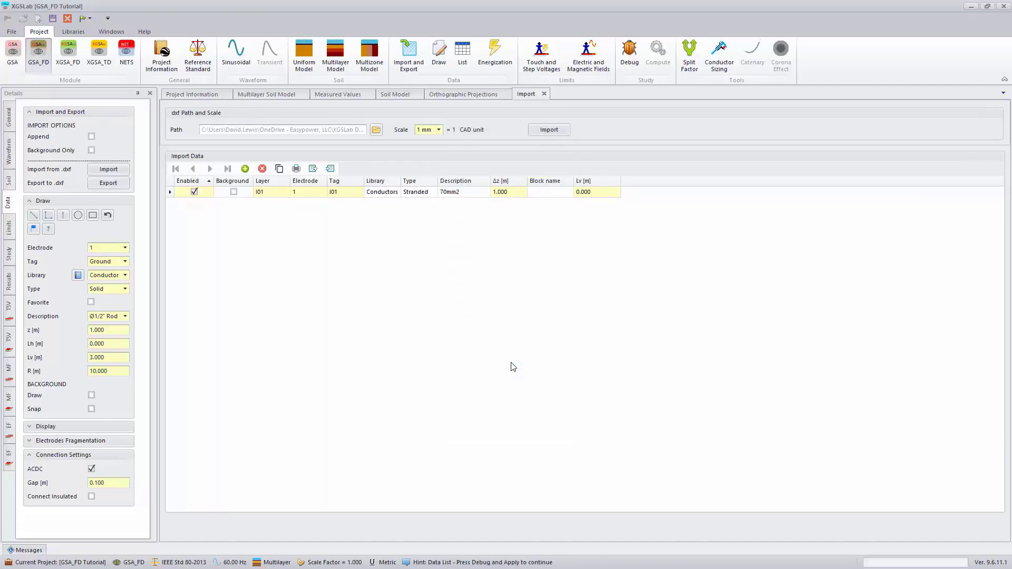
Add a second import data entry for layer I02 and assign it to electrode 2
left_click(244, 169)
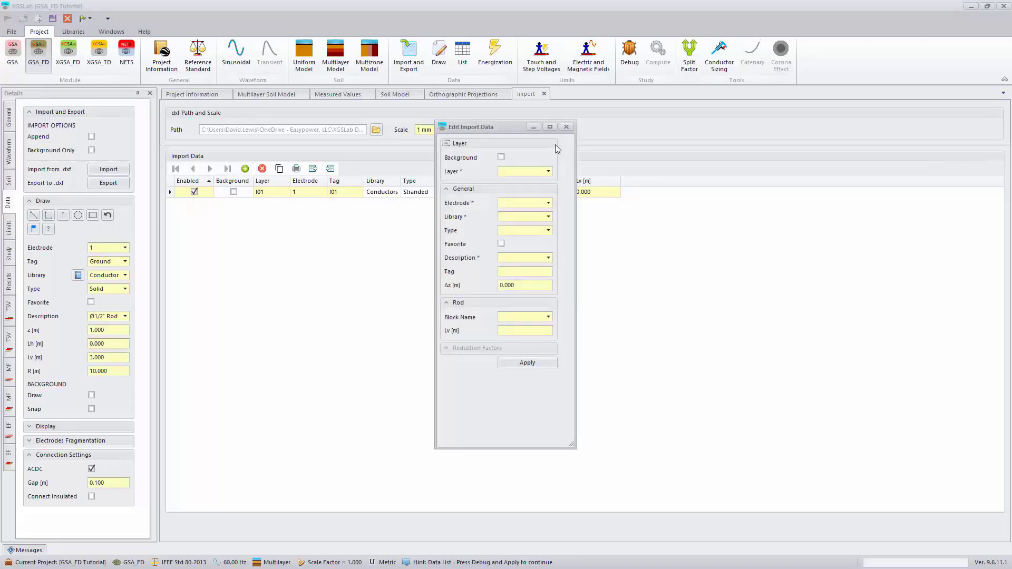
left_click(548, 171)
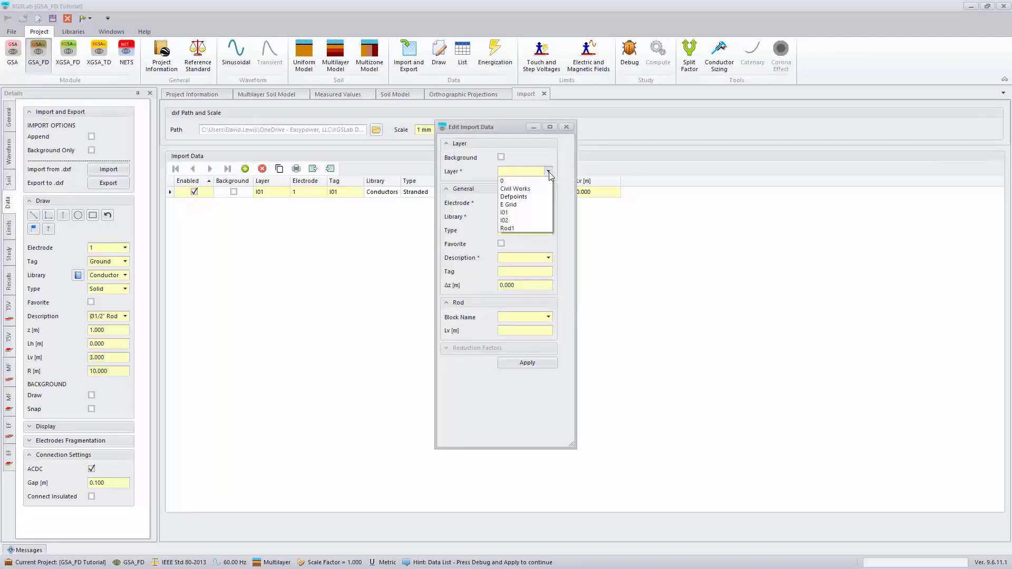
left_click(514, 220)
left_click(548, 204)
left_click(513, 220)
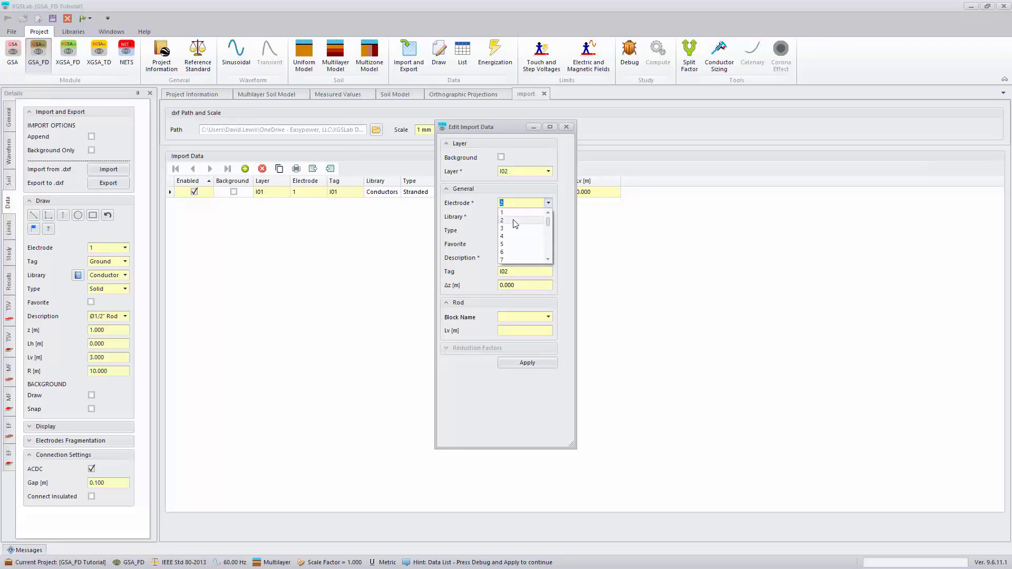
left_click(515, 221)
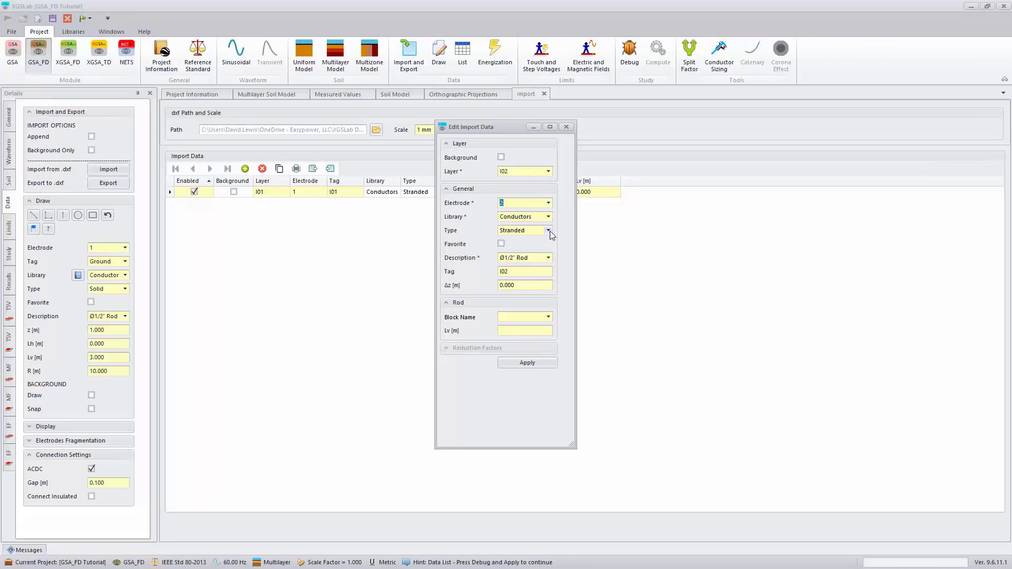
Set layer I02's description to 70mm2 with a vertical shift of 1 m, and apply the entry
left_click(548, 261)
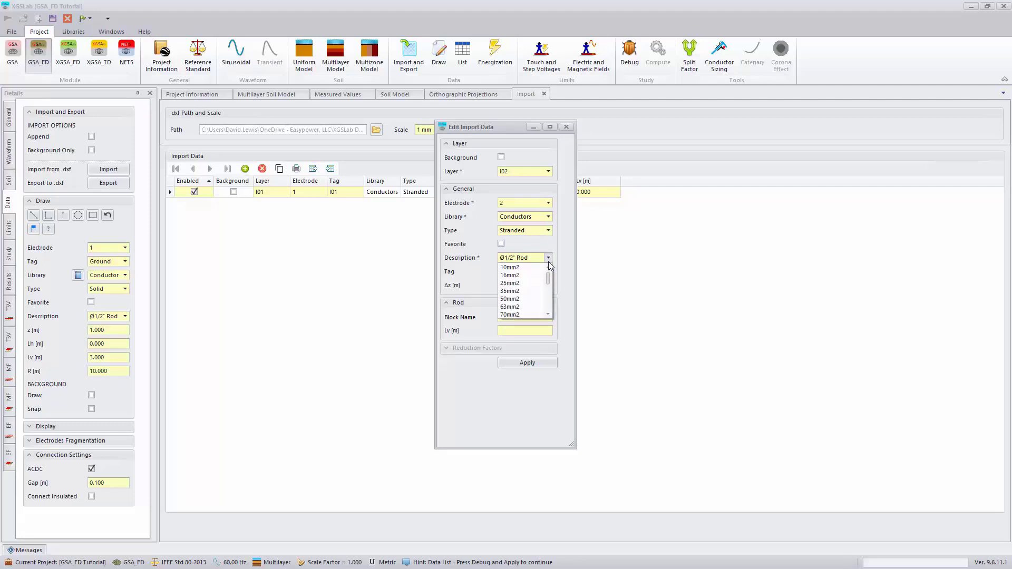
left_click(517, 314)
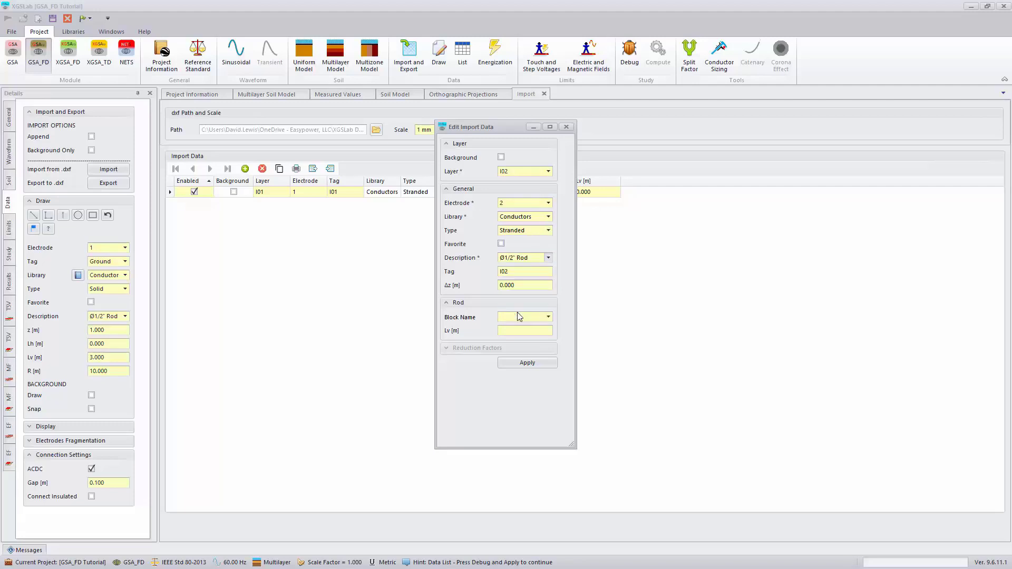
key("BackSpace")
type("1")
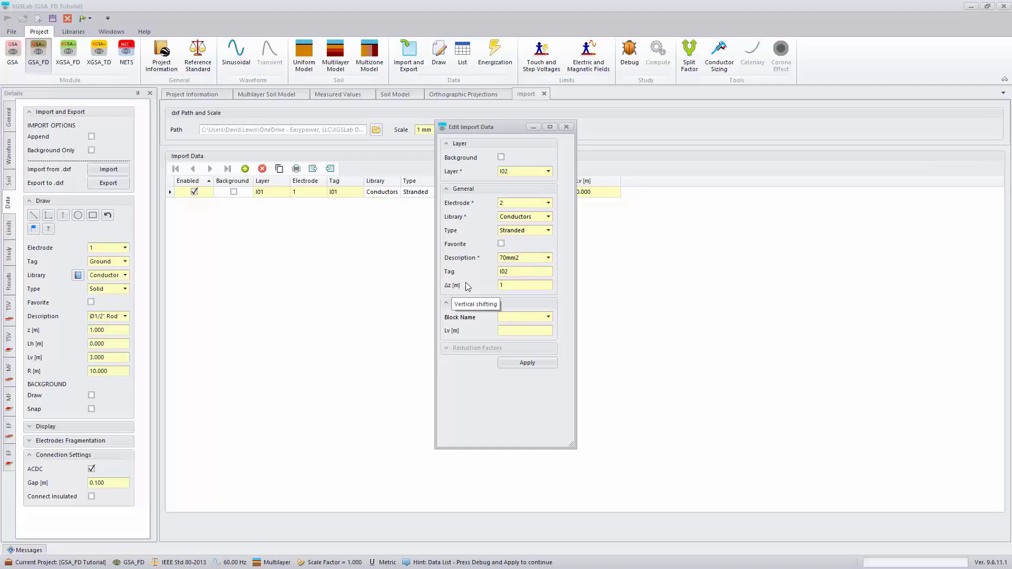
left_click(527, 363)
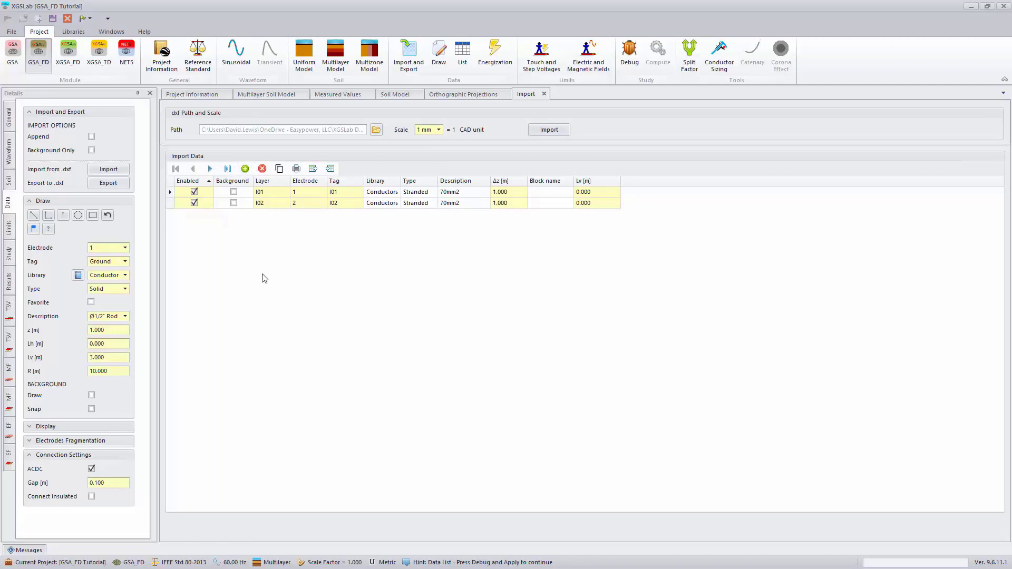
Open the Conductors library and look through its list of conductor types, materials and sizes
left_click(73, 32)
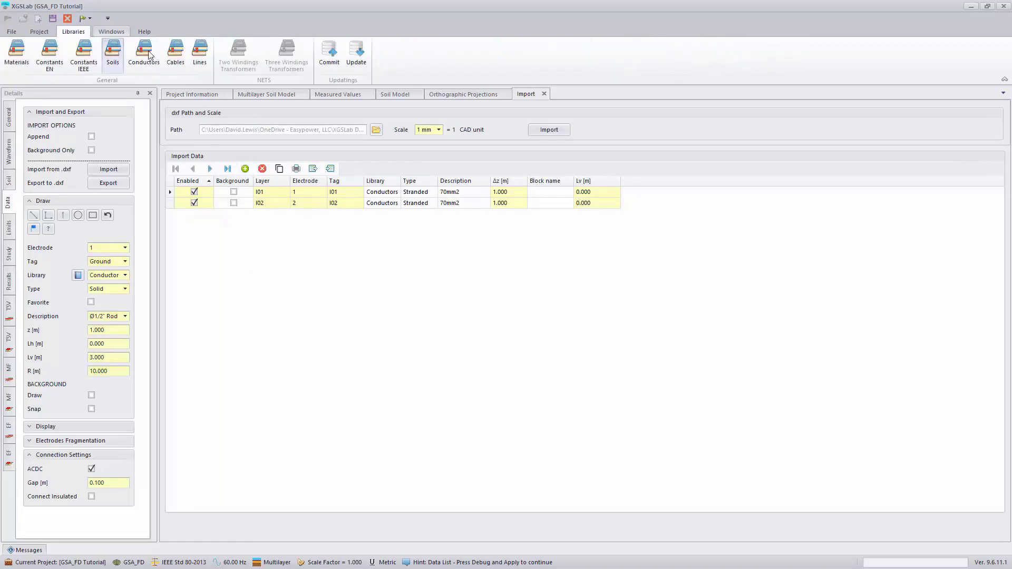
left_click(145, 53)
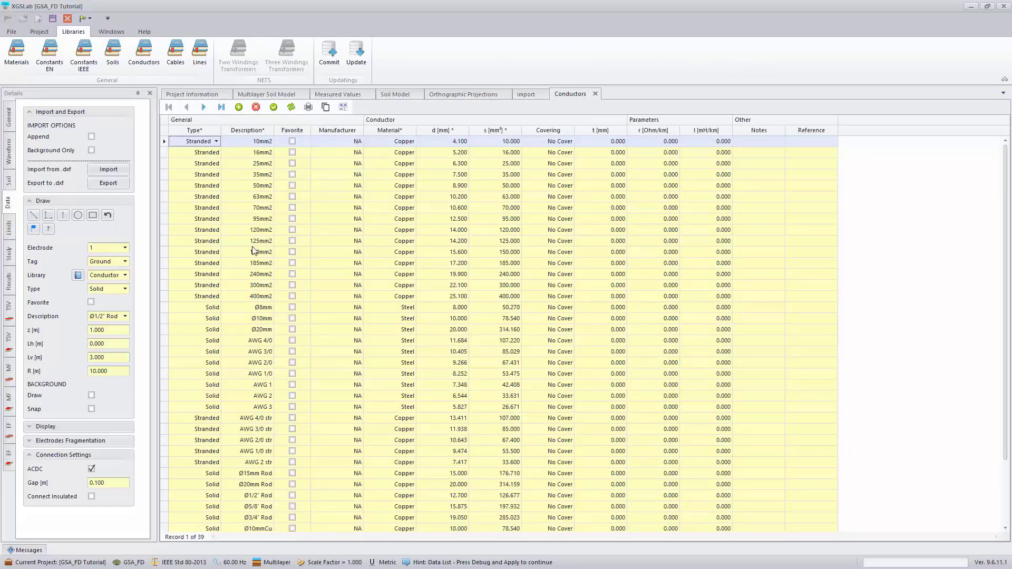
scroll(255, 250, "down", 3)
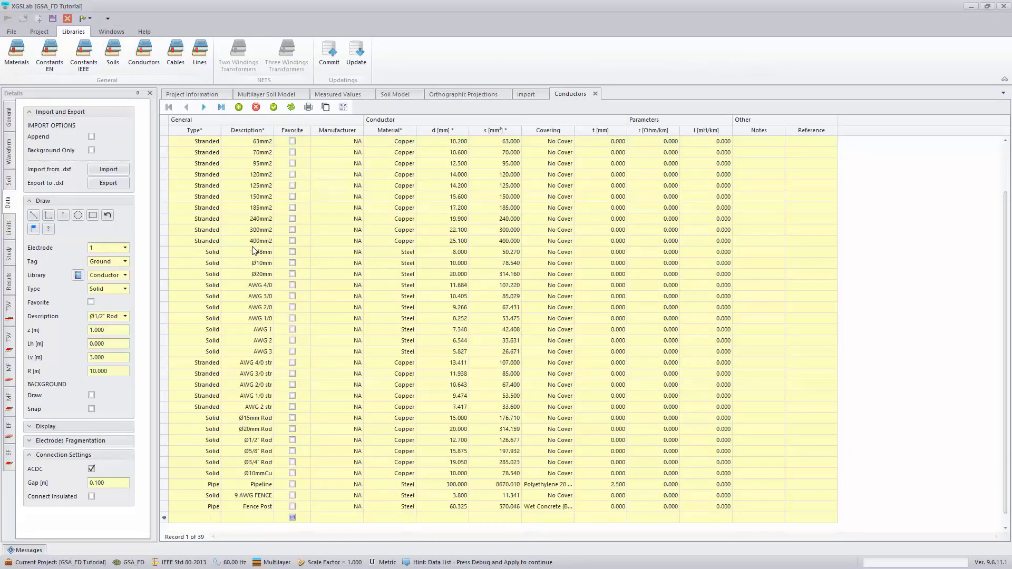
Add a new conductor record of type Pipe with the description 20mm_5th to the Conductors library
left_click(205, 519)
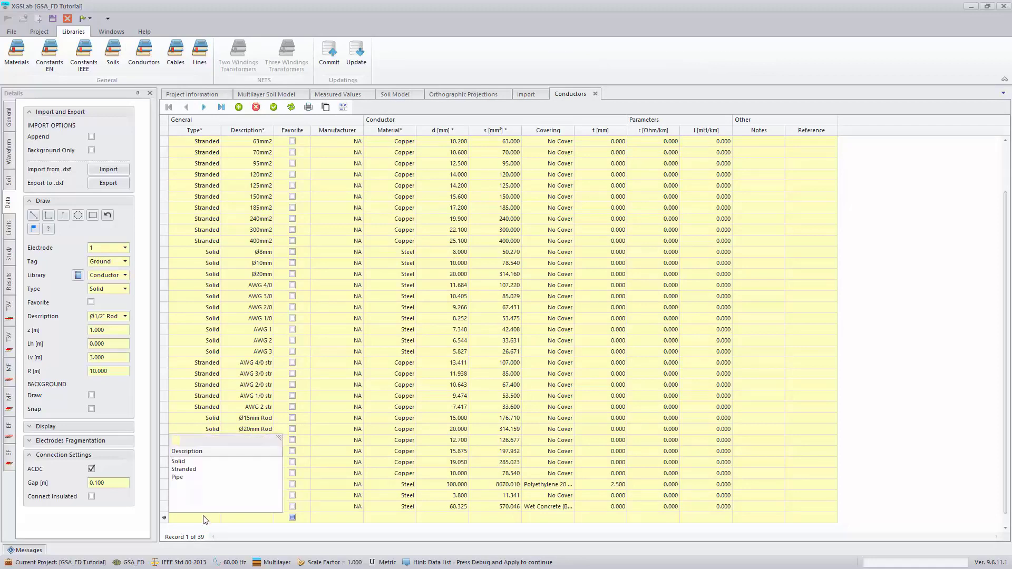
left_click(177, 477)
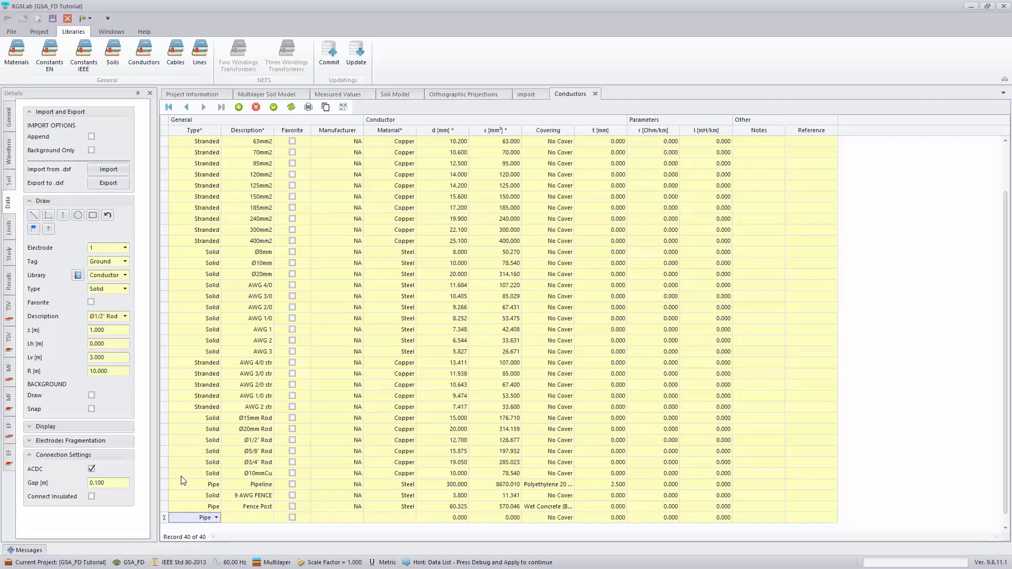
left_click(239, 519)
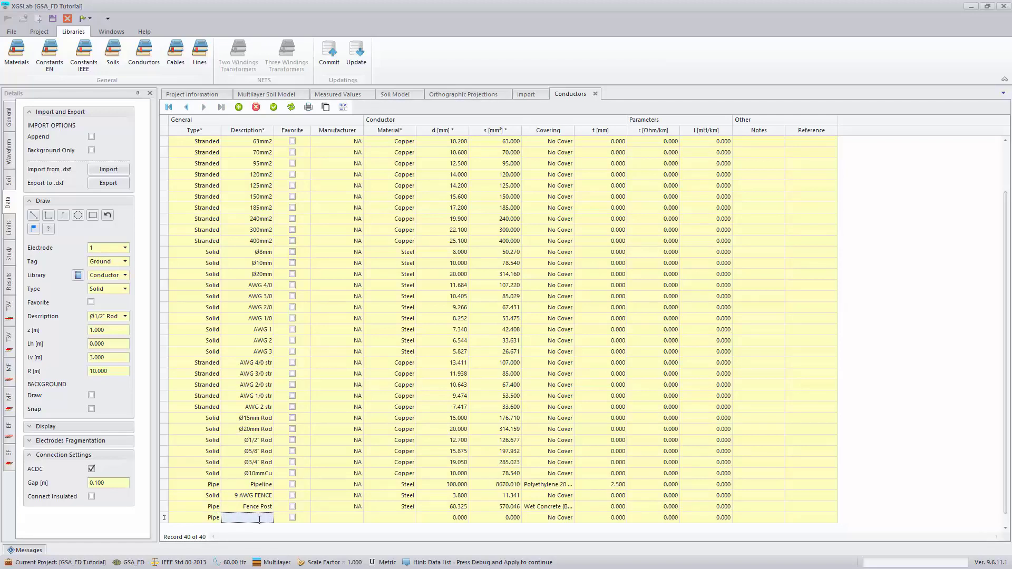
type("20mm")
type(" 5th")
Set the 20mm_5th pipe's material to Steel, its diameter to 20 mm and its cross section to 300 mm²
left_click(399, 522)
left_click(419, 509)
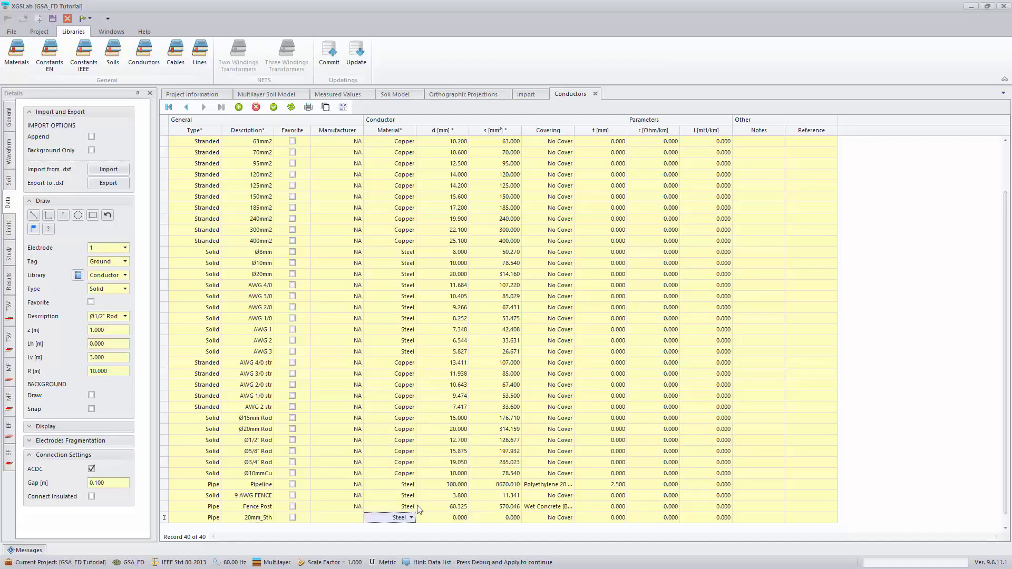
left_click(458, 518)
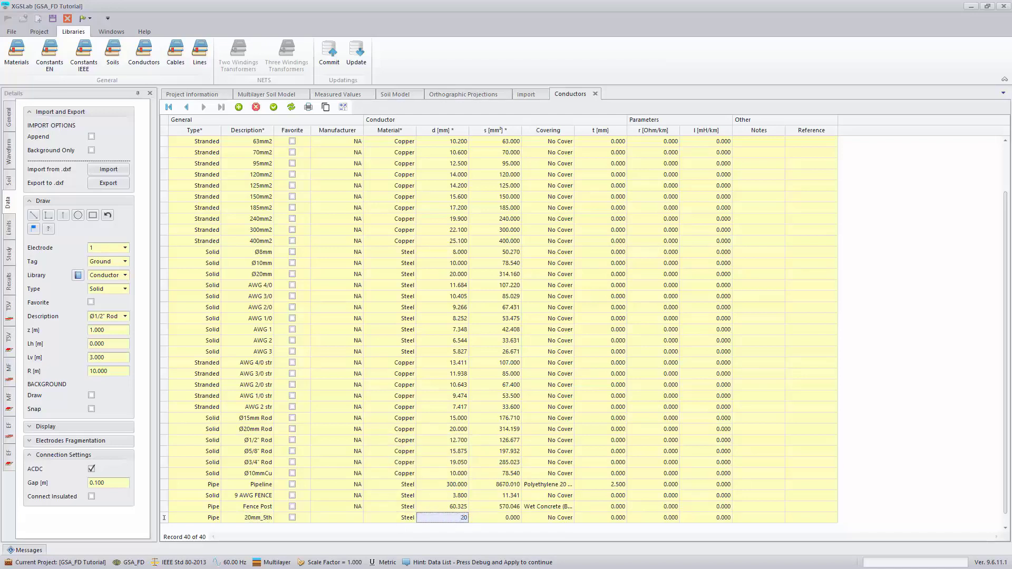
key("Tab")
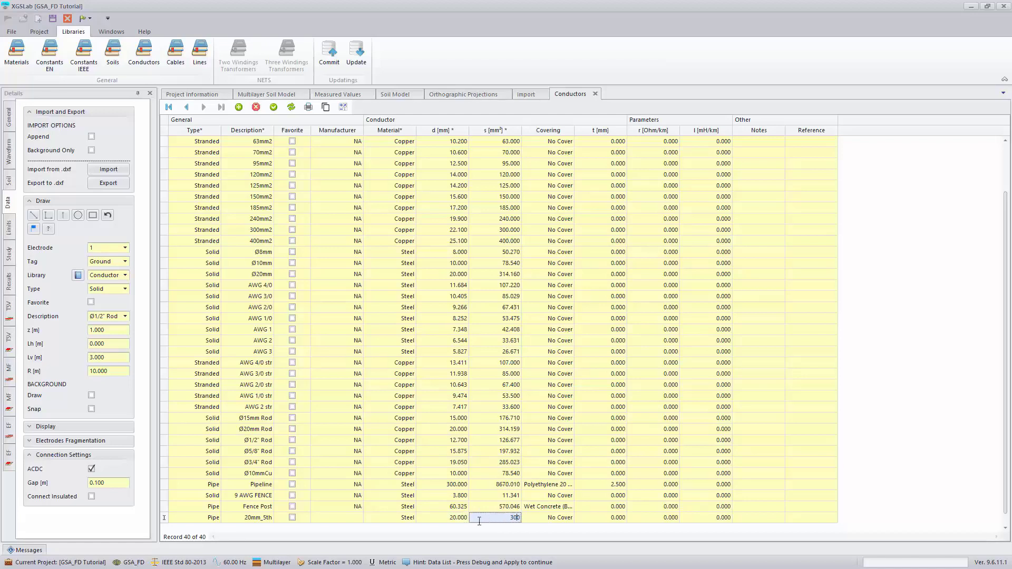
left_click(463, 520)
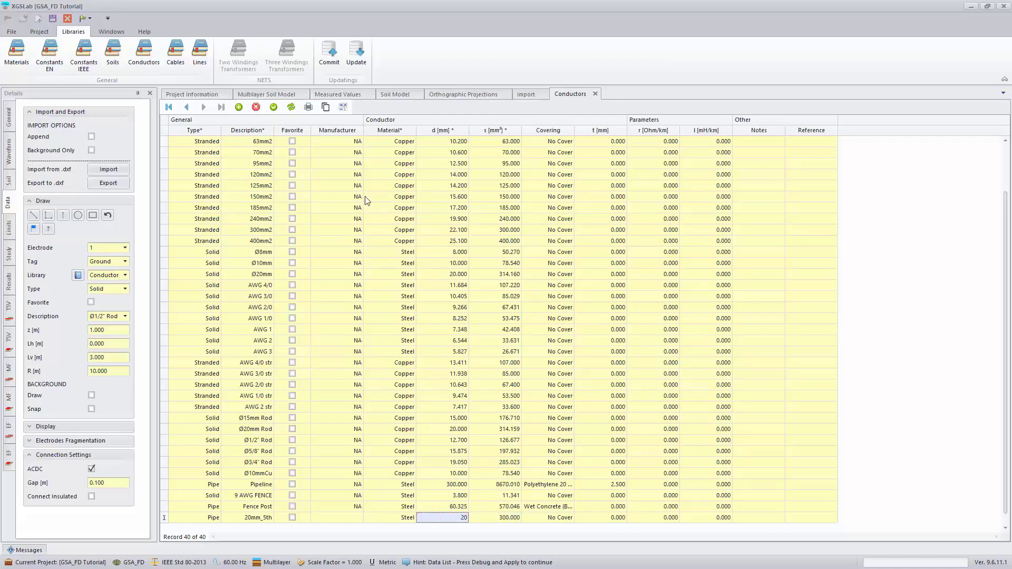
Calculate the pipe's cross section for a 20 mm diameter and 5 mm thickness with the conductor sizing tool, and copy the whole-number result
left_click(343, 107)
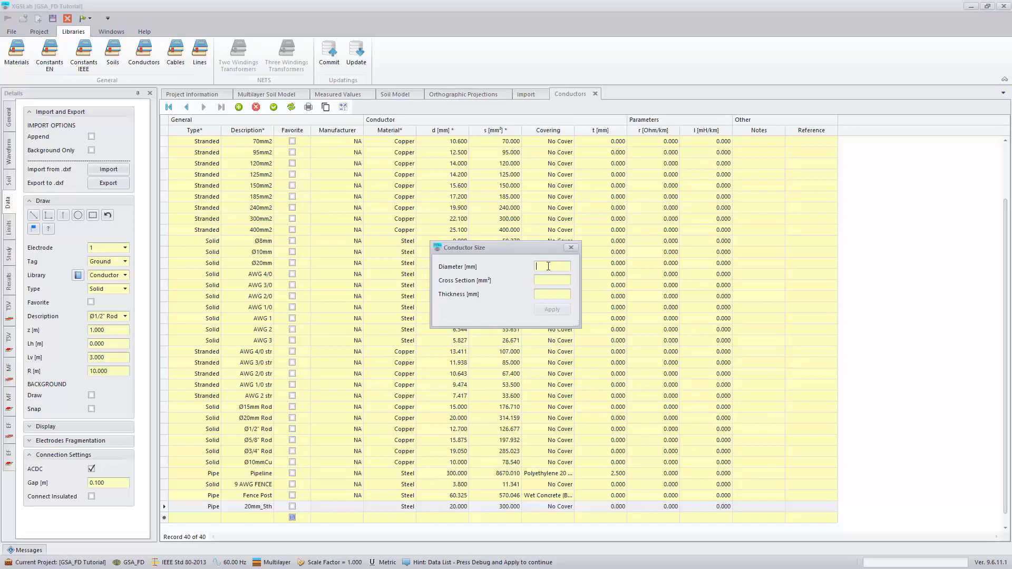
type("20")
left_click(557, 295)
type("5")
left_click(559, 280)
left_click_drag(545, 280, 535, 285)
key("ctrl+c")
left_click(571, 248)
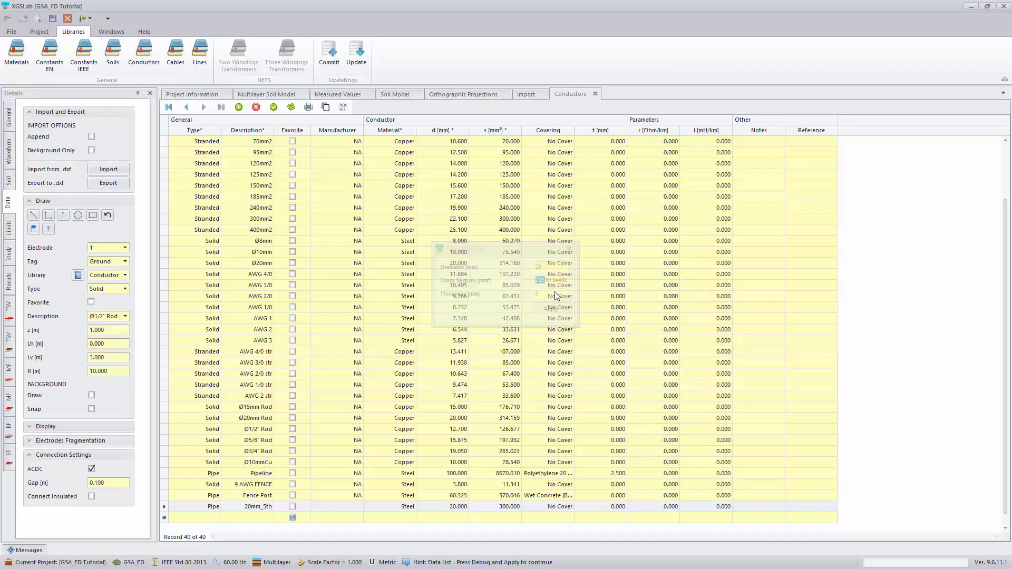
Replace the 20mm_5th pipe's cross section with the copied 235 mm² and save the record
left_click(500, 508)
key("ctrl+v")
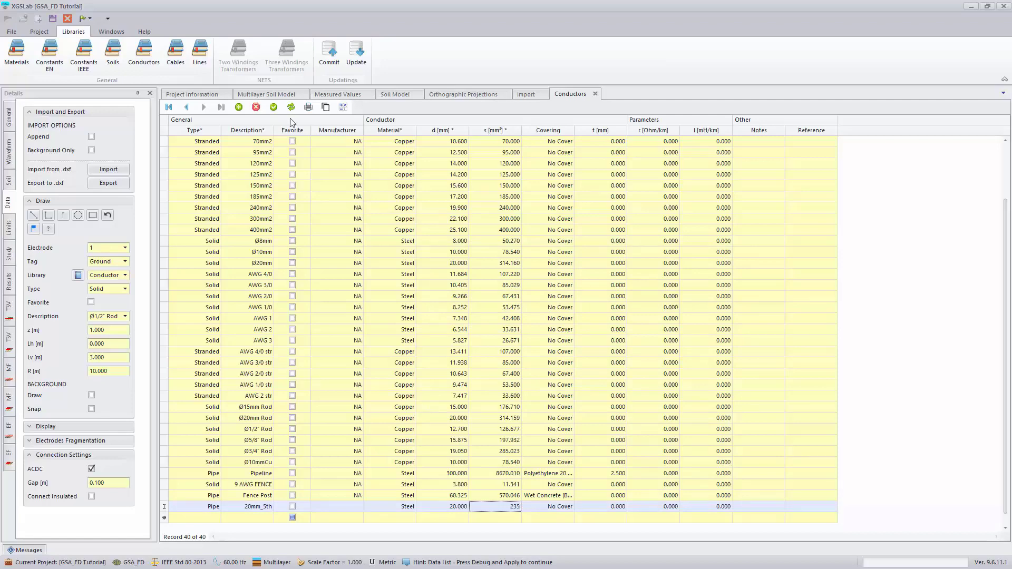
left_click(274, 108)
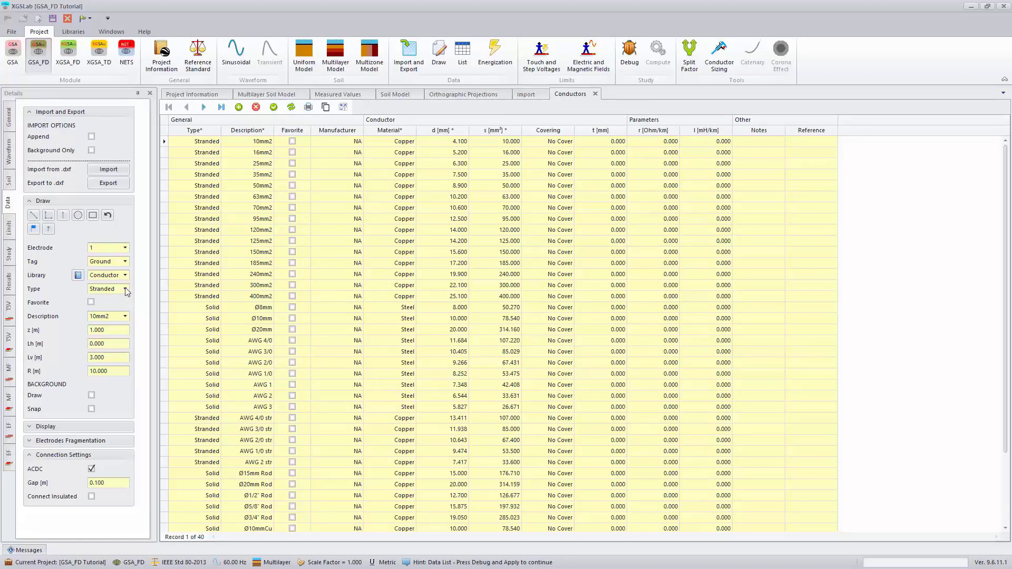
Set the new 20mm_5th pipe record as the conductor used for drawing
scroll(198, 337, "down", 2)
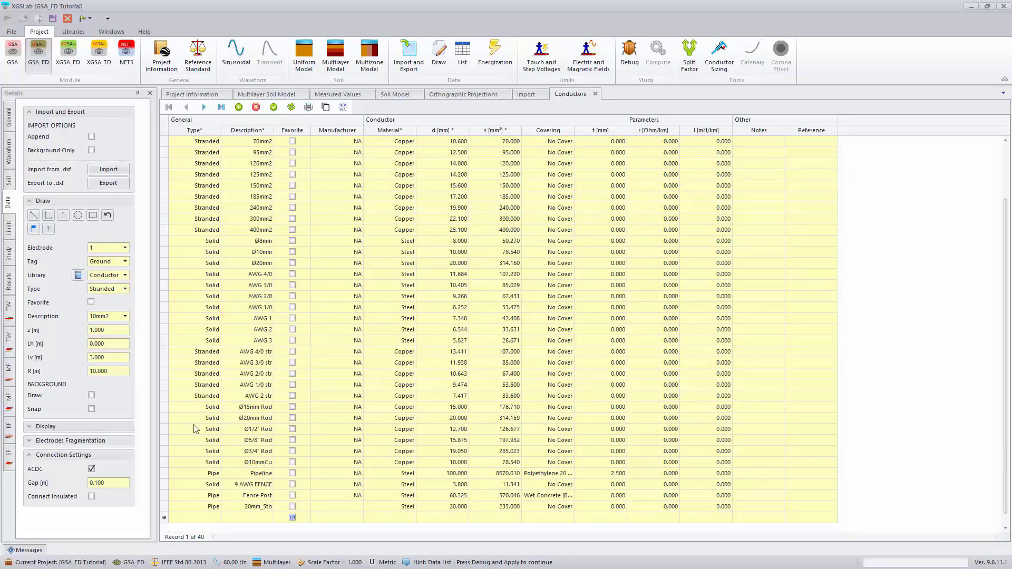
left_click(192, 506)
right_click(192, 506)
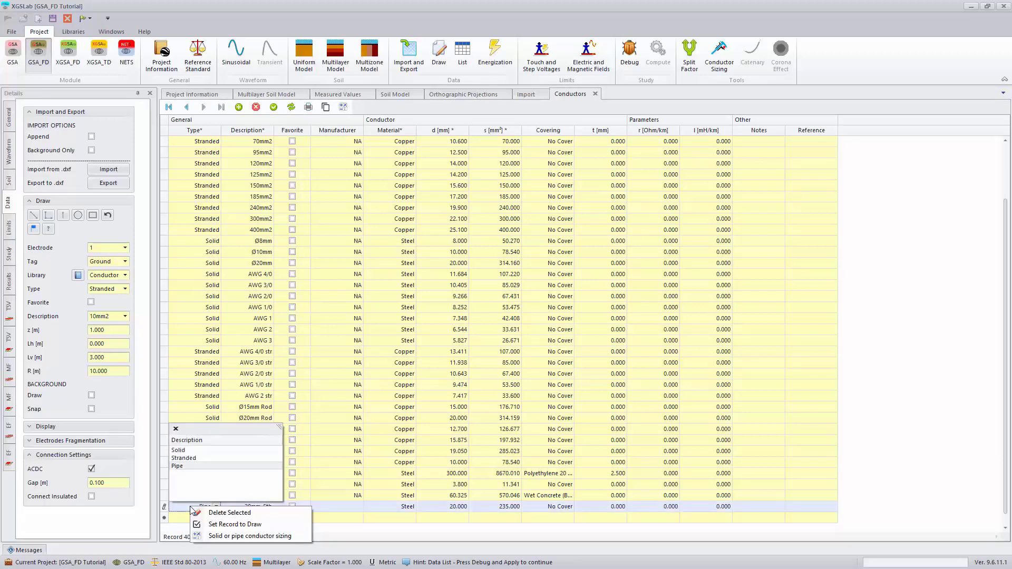
left_click(222, 528)
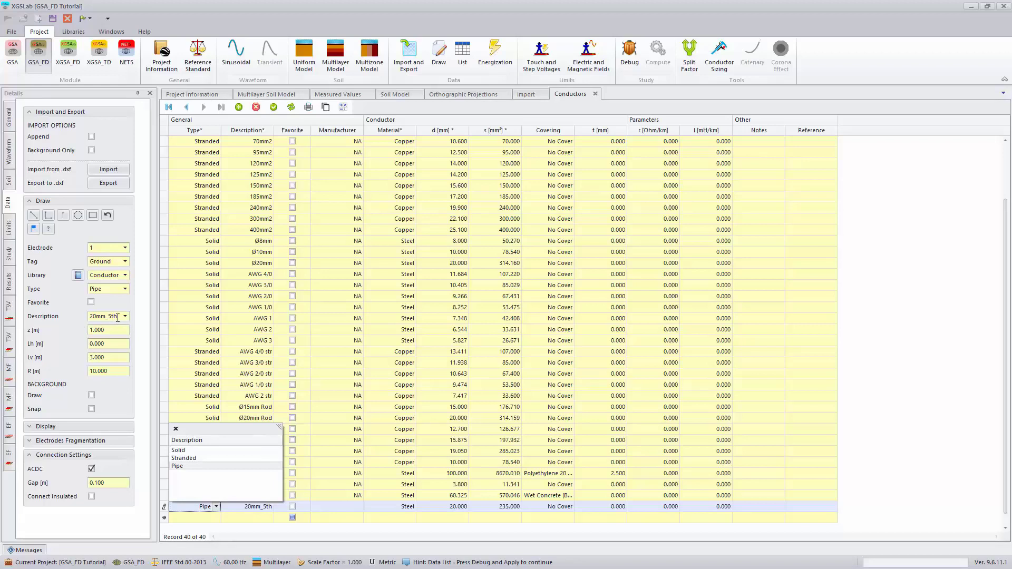
Add an import data entry for layer Rod1 and assign it to electrode 1
left_click(526, 96)
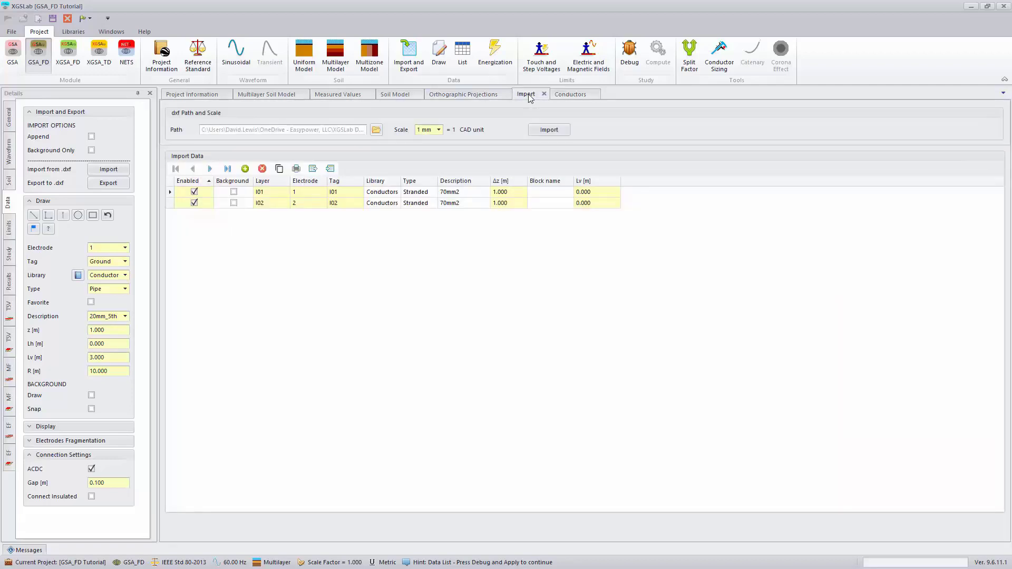
left_click(245, 168)
left_click(548, 171)
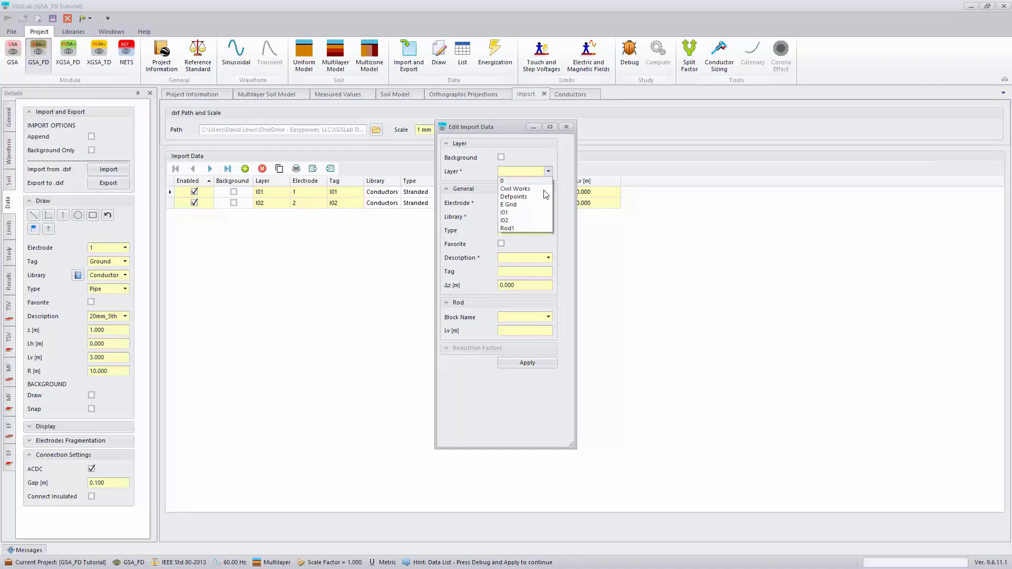
left_click(533, 229)
left_click(548, 203)
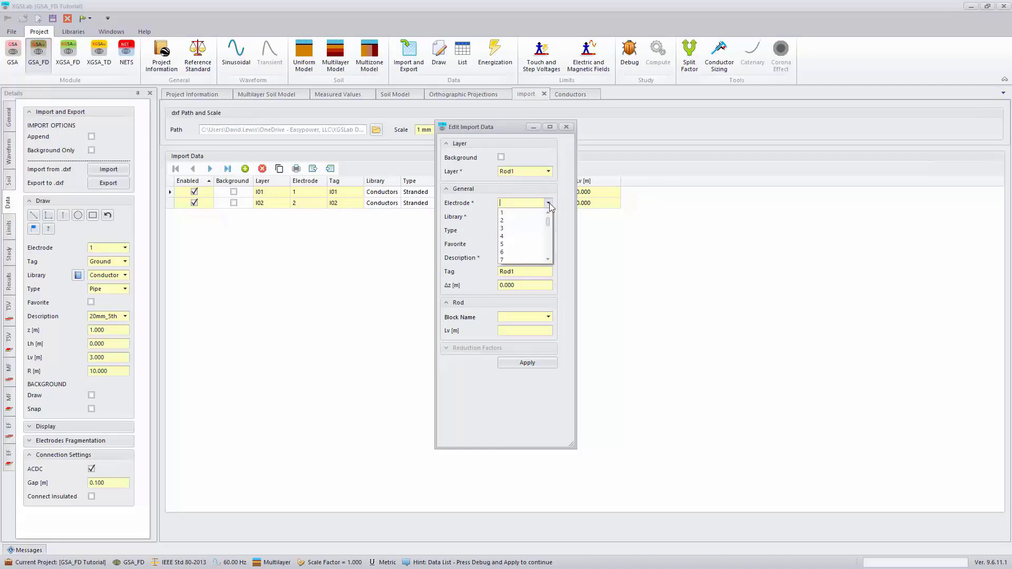
left_click(538, 210)
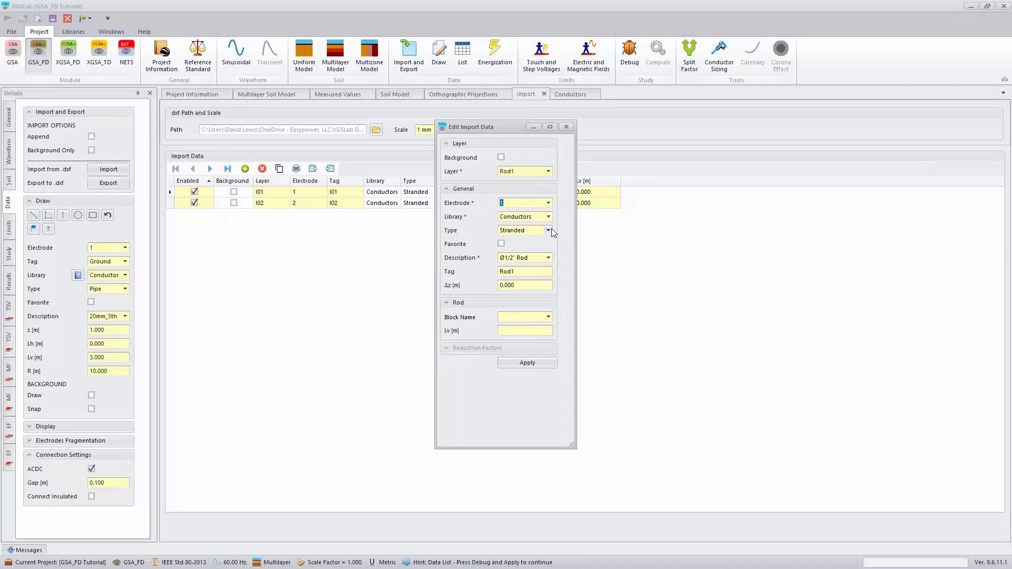
Set layer Rod1's conductor to pipe 20mm_5th with a vertical shift of 1 m, and apply the entry
left_click(548, 231)
left_click(530, 252)
left_click(548, 258)
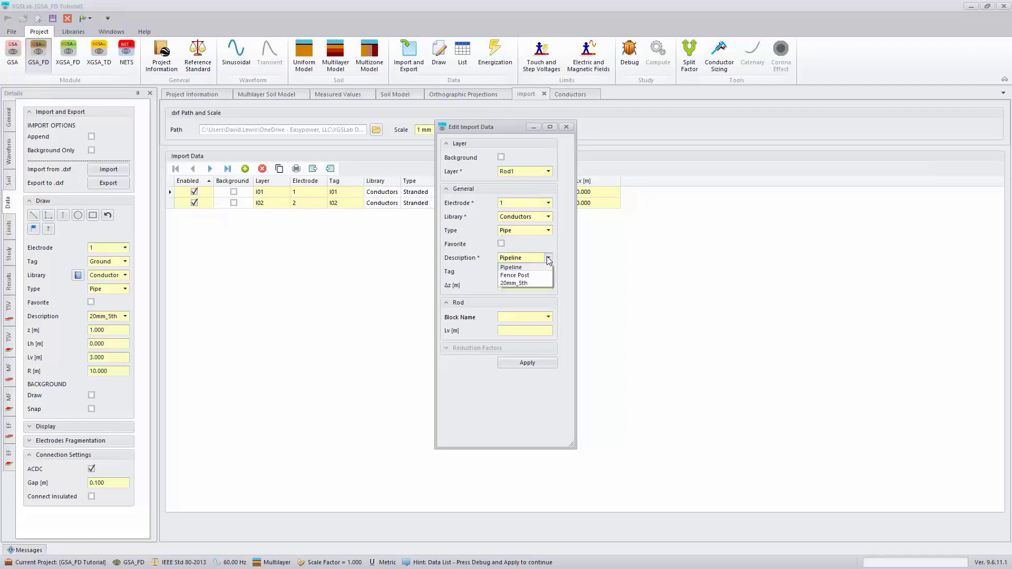
left_click(528, 282)
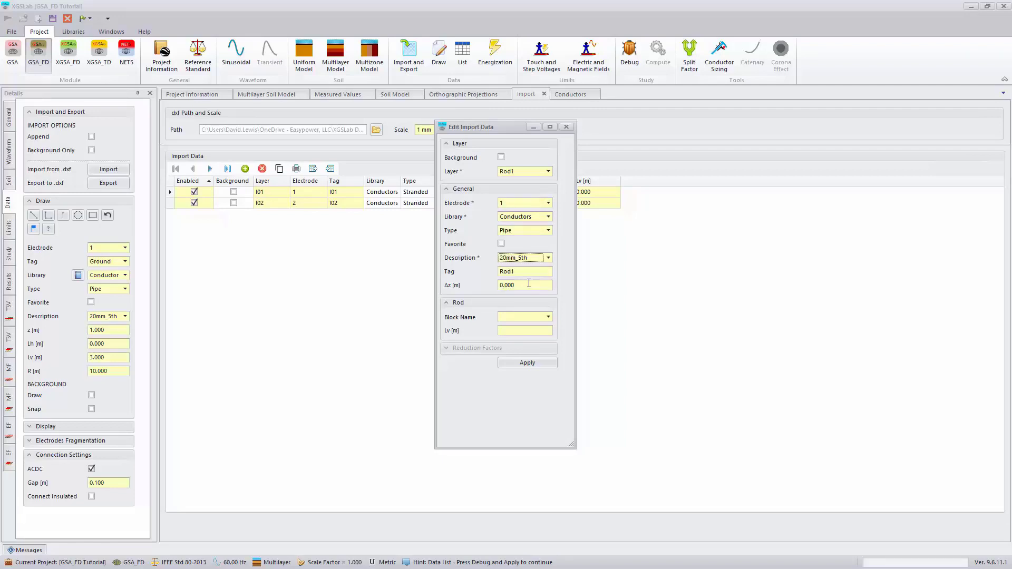
left_click(525, 283)
left_click(534, 363)
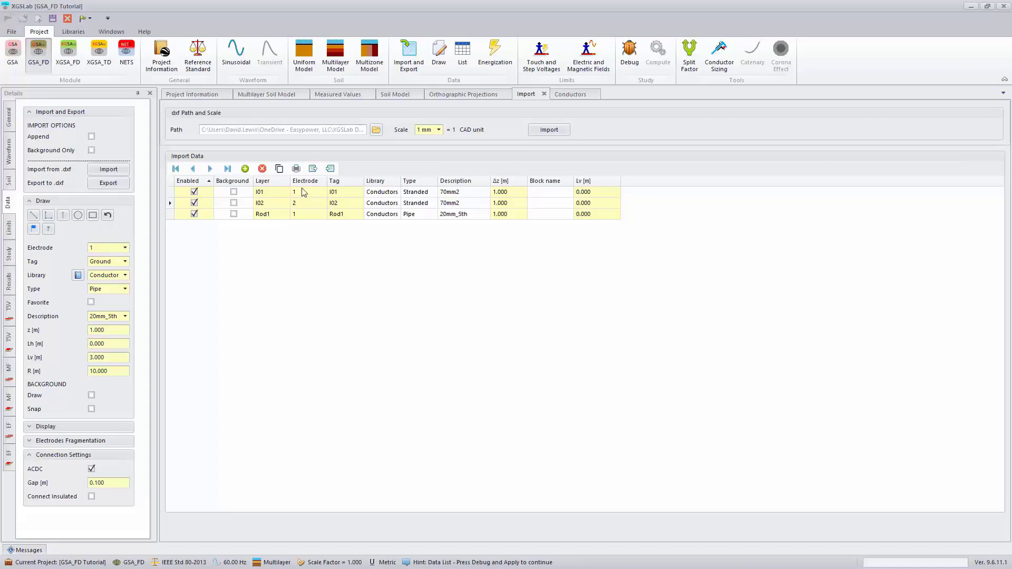
Add an import data entry for layer Civil Works as background, and apply it
left_click(245, 169)
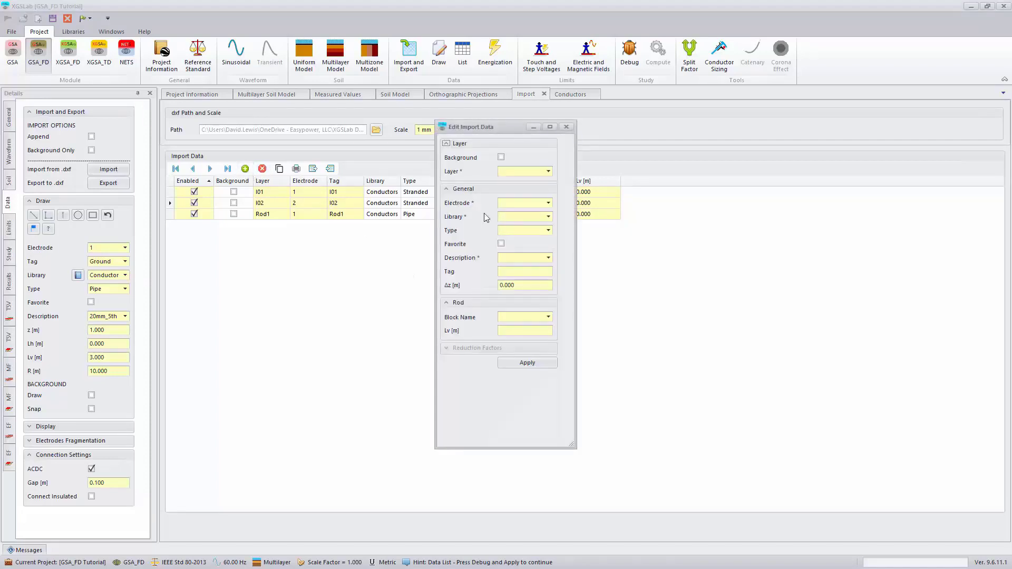
left_click(548, 172)
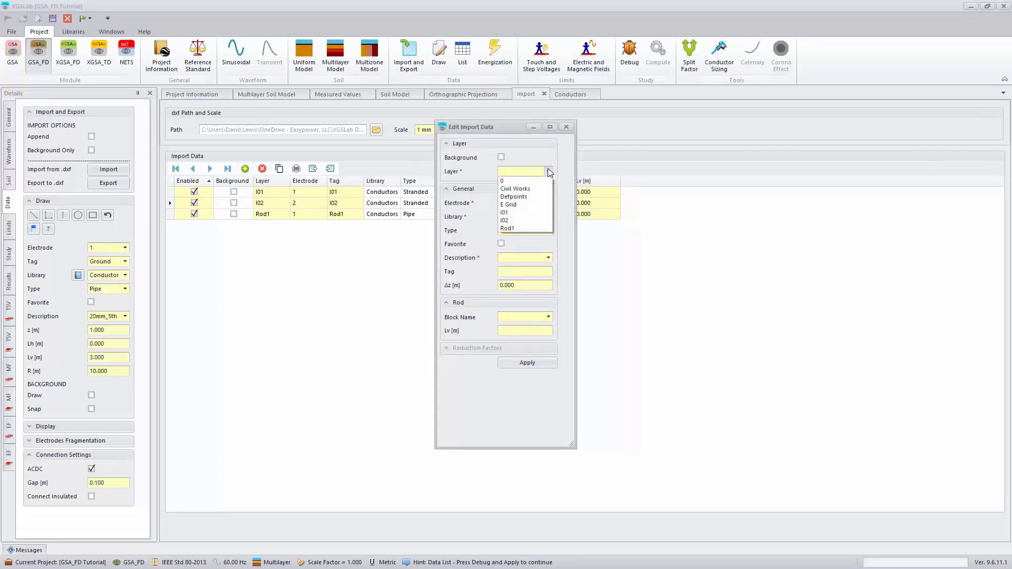
left_click(526, 190)
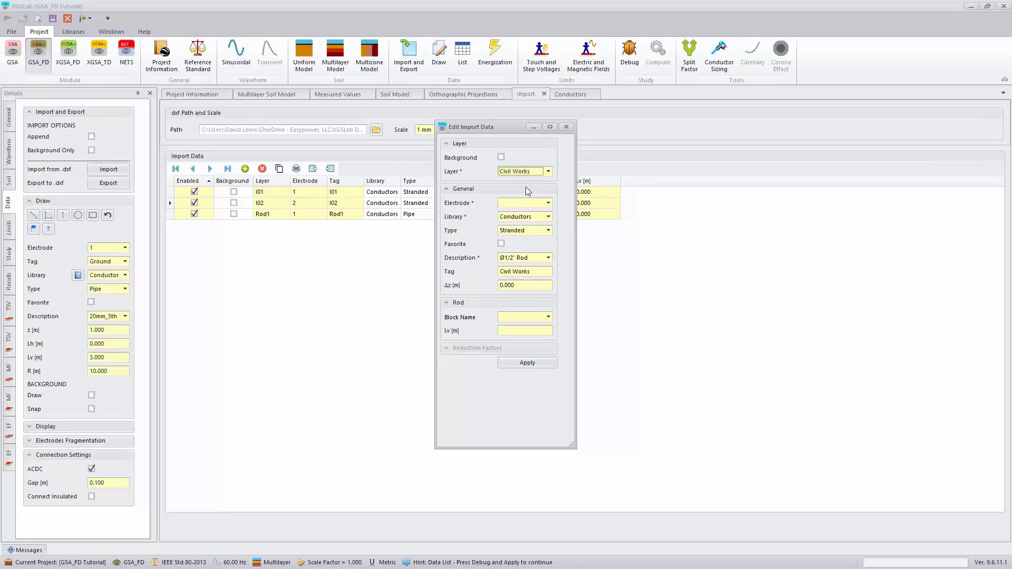
left_click(501, 157)
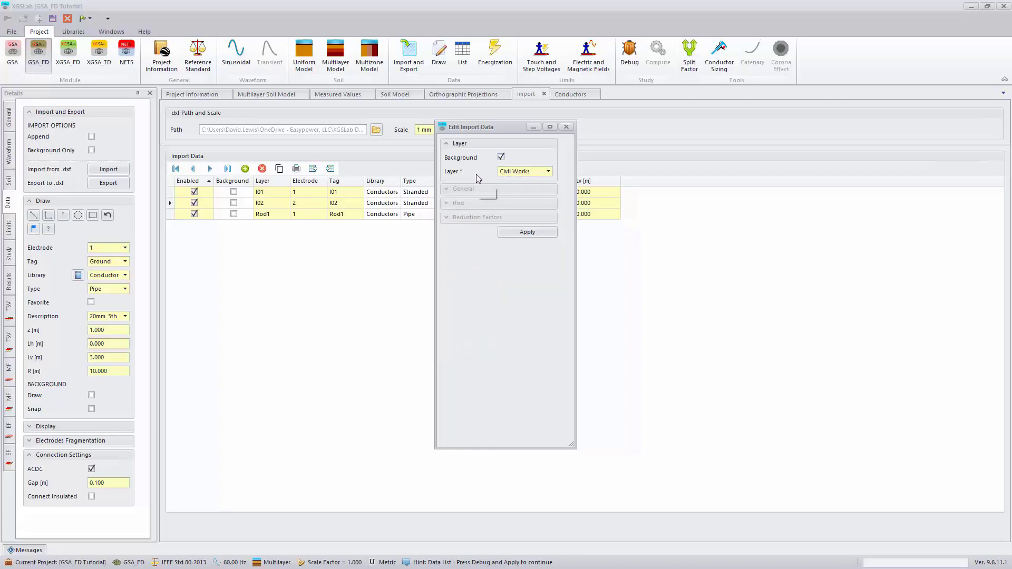
left_click(521, 235)
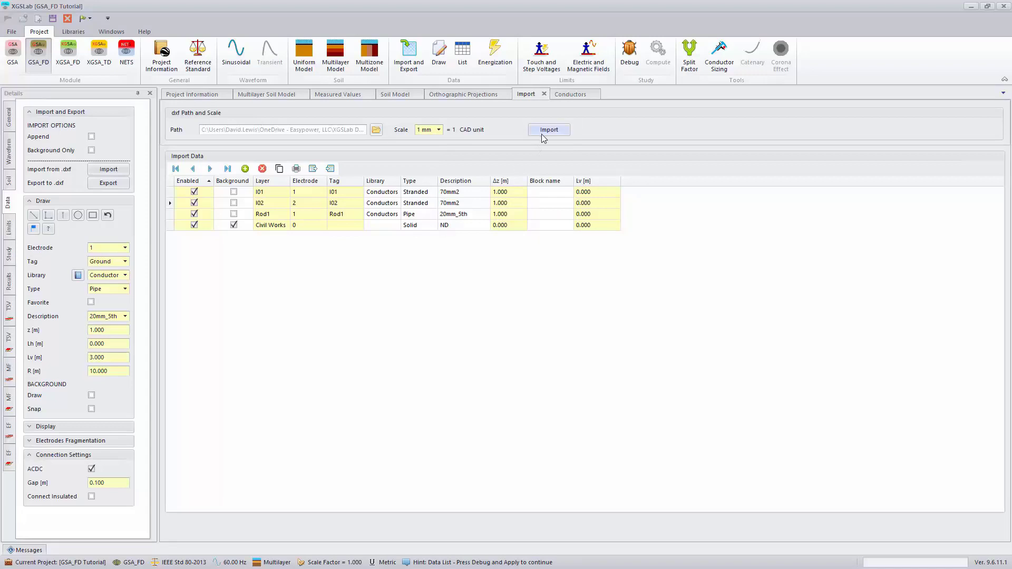
Import the configured DXF layers and display the resulting ground grid in the 2D view
left_click(543, 133)
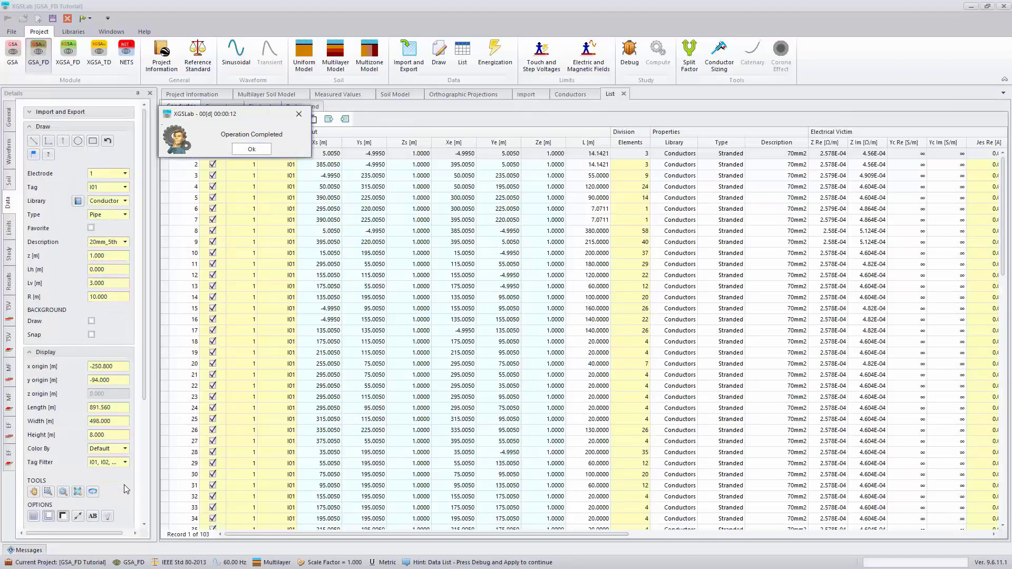
left_click(246, 152)
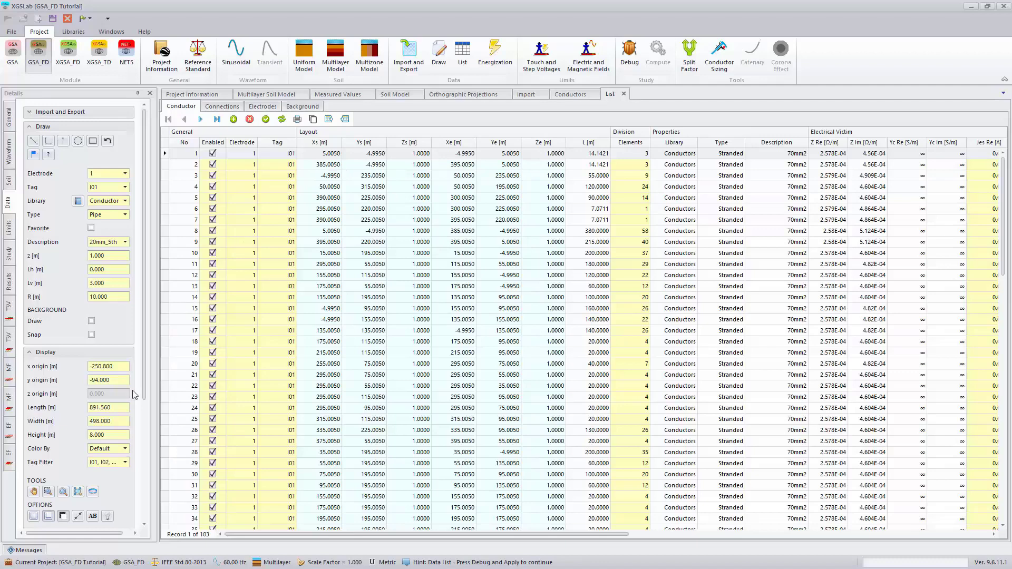
left_click_drag(147, 397, 139, 432)
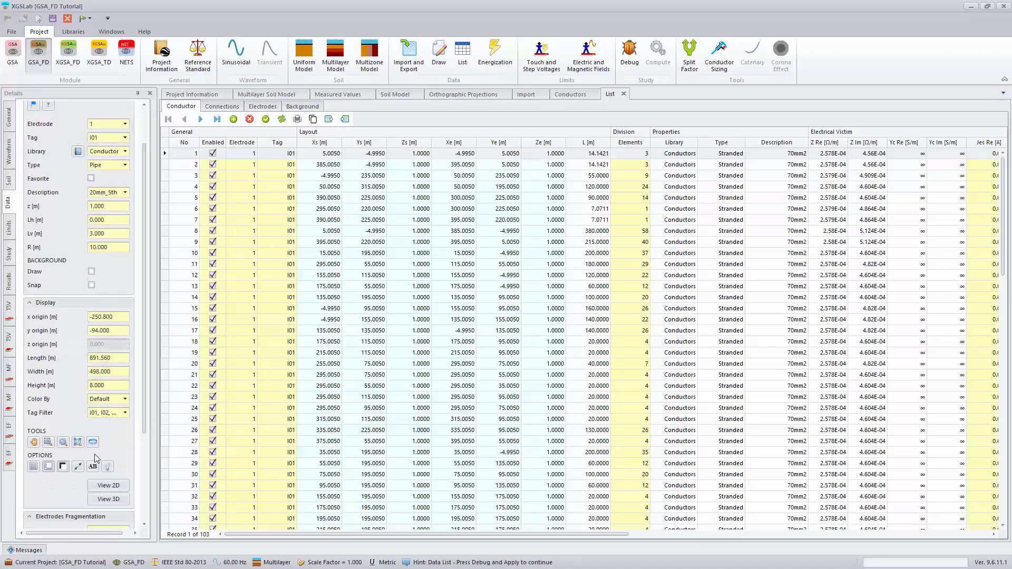
left_click(107, 487)
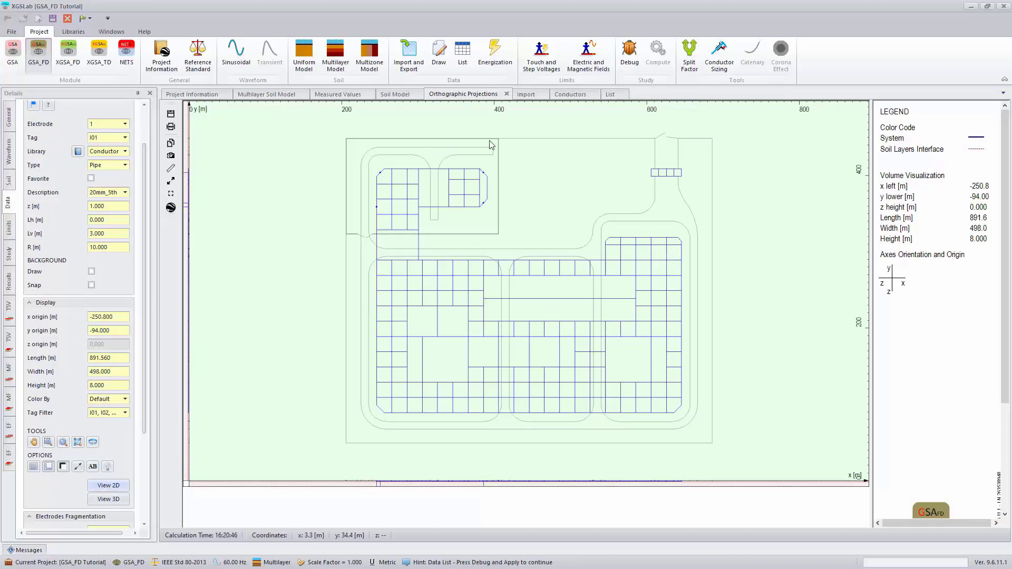
Set the real part of victim current Jee to 26930 A for an I01 conductor in the small upper-left grid, and apply it
left_click(402, 185)
right_click(402, 185)
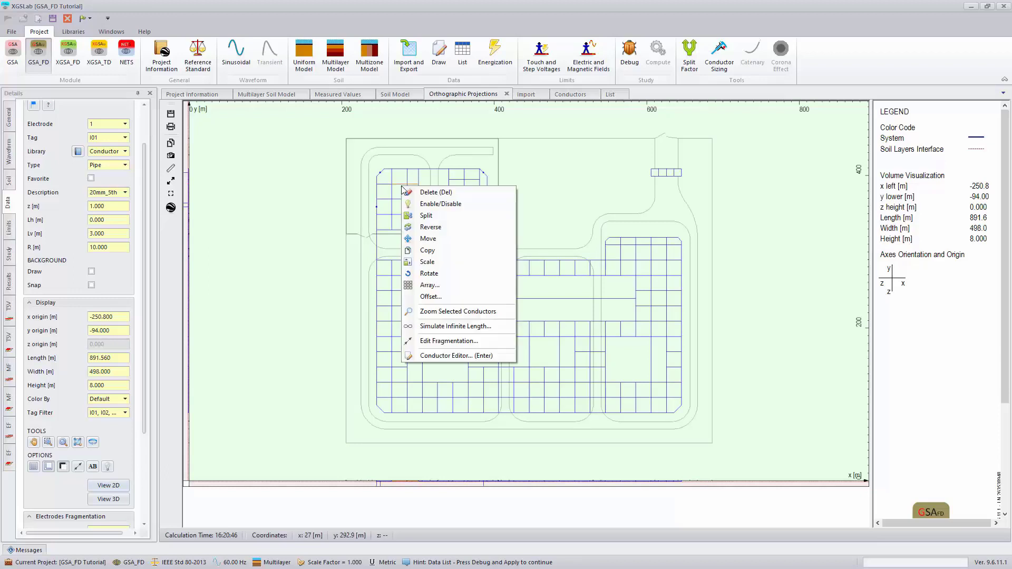
left_click(447, 355)
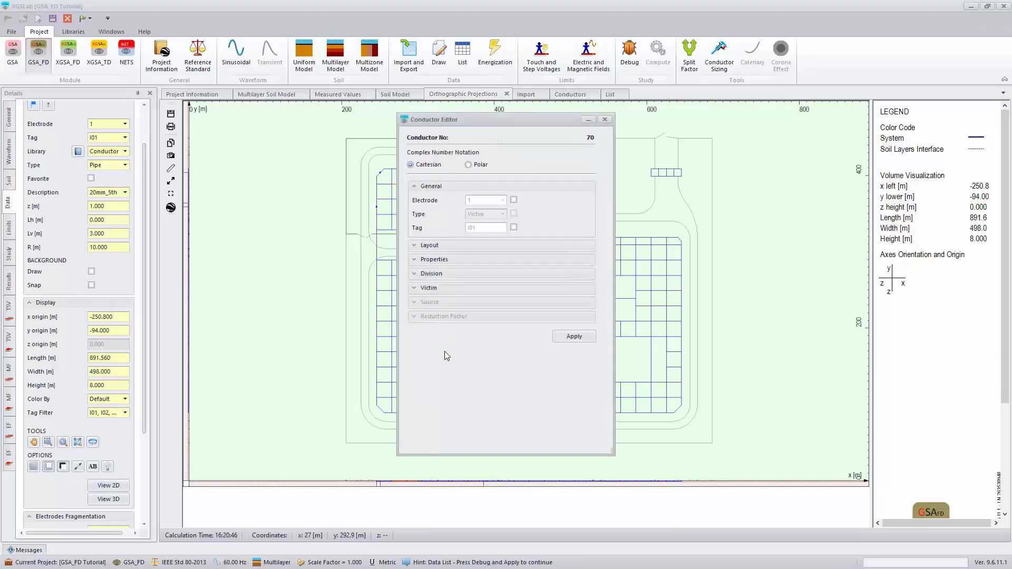
left_click(414, 288)
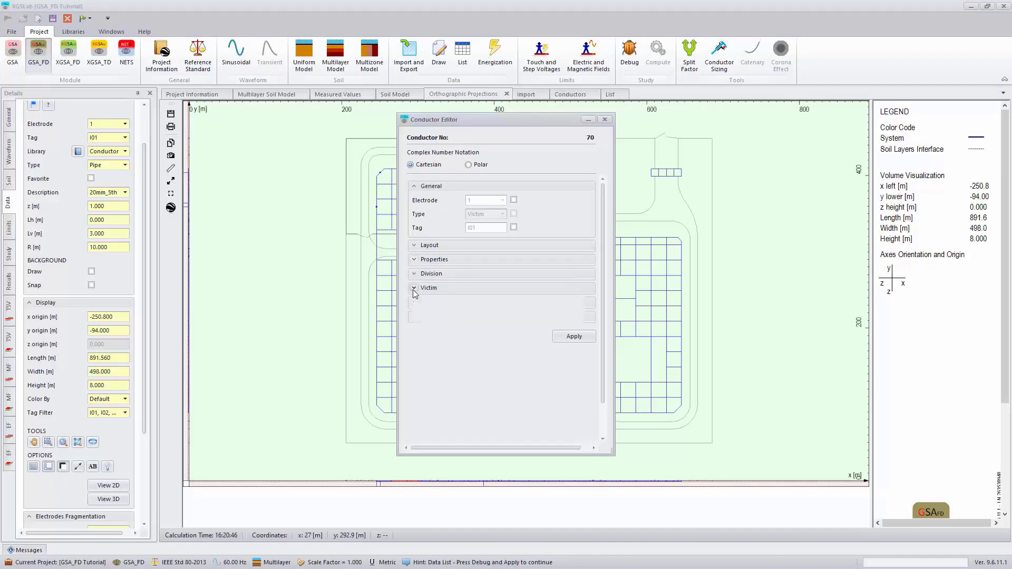
left_click(515, 315)
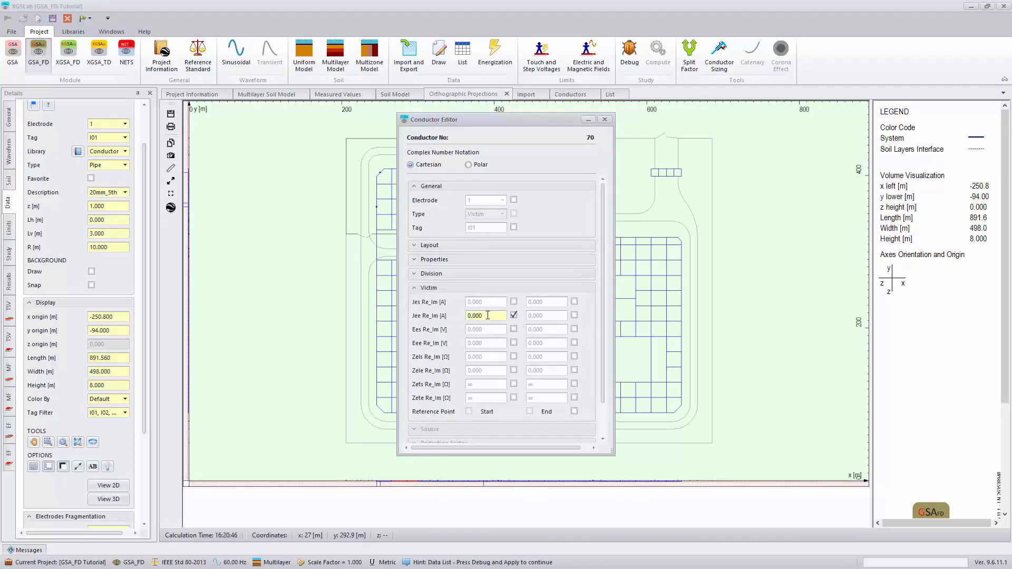
left_click(487, 316)
type("26930")
scroll(581, 314, "down", 2)
left_click(574, 426)
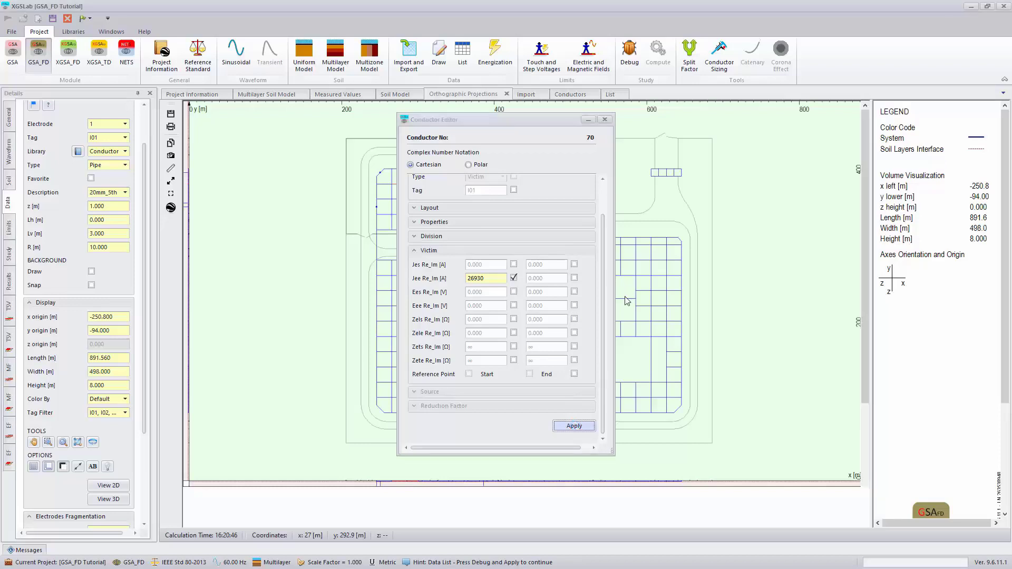
Debug the energized grounding system and review the resulting messages
left_click(630, 58)
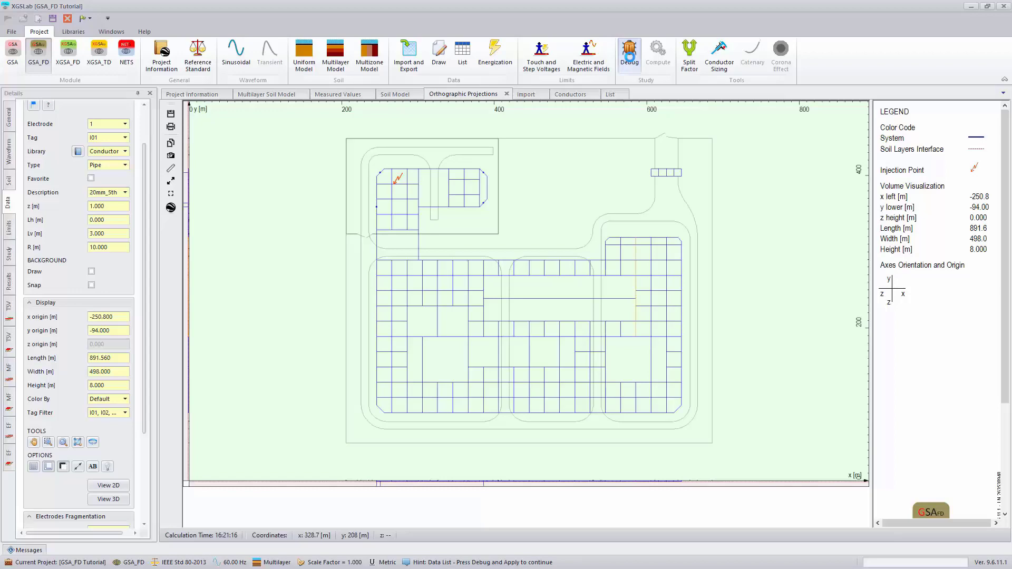
left_click(629, 55)
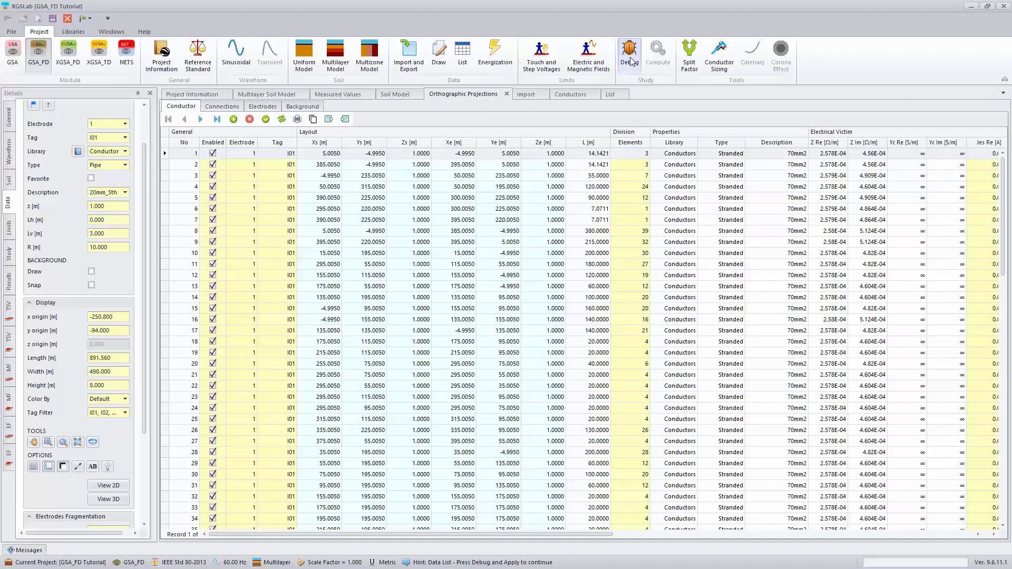
mouse_move(39, 551)
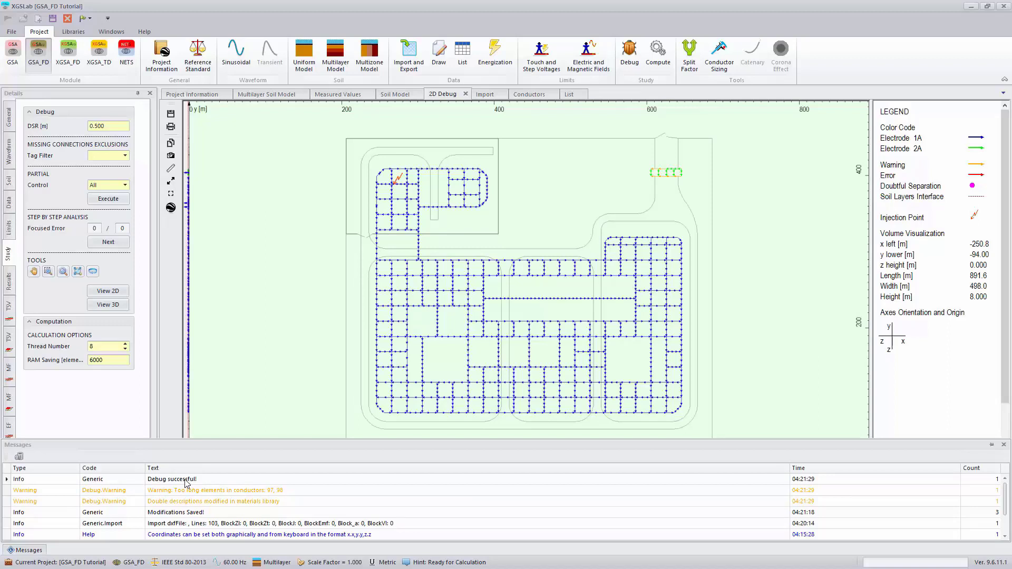
Make the start of an I01 conductor in the central part of the large grid a reference point, and apply it
left_click(567, 336)
right_click(567, 341)
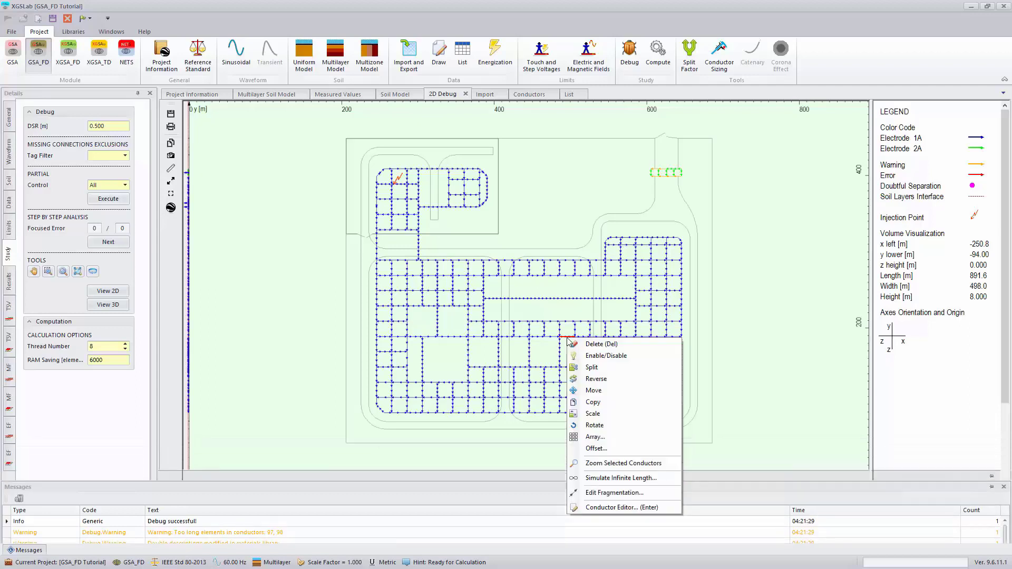
left_click(630, 507)
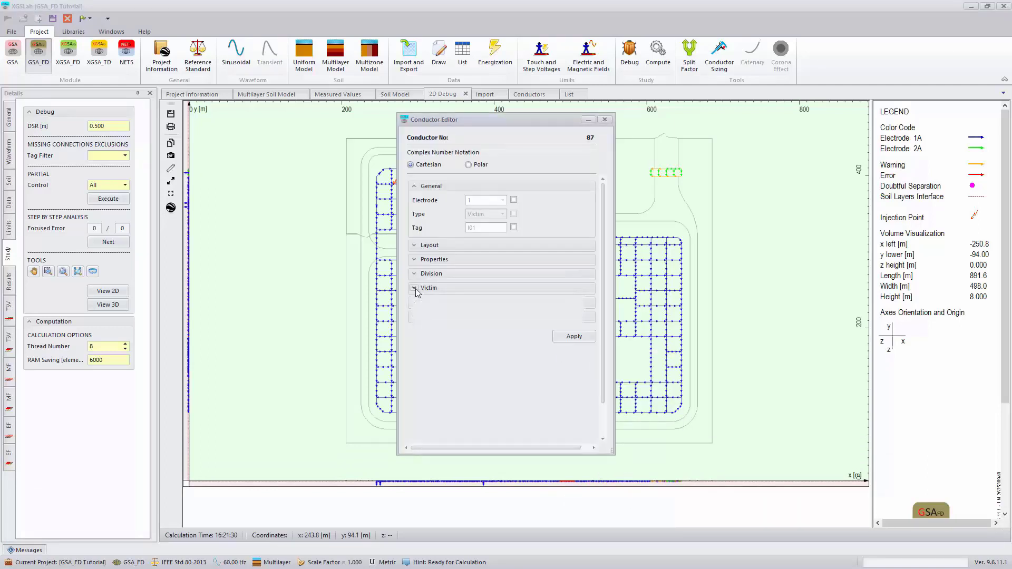
left_click(415, 289)
left_click(574, 411)
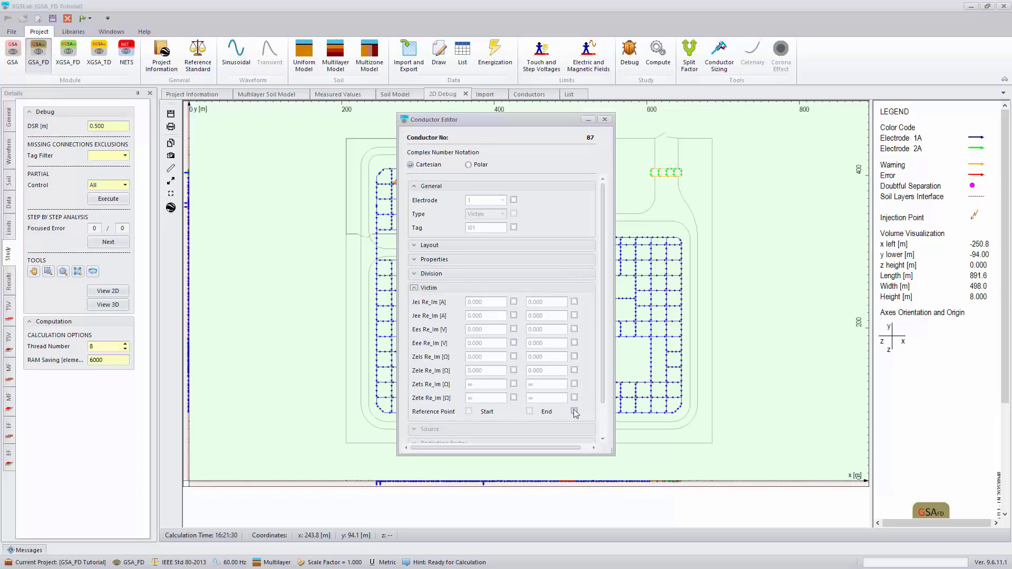
left_click(468, 411)
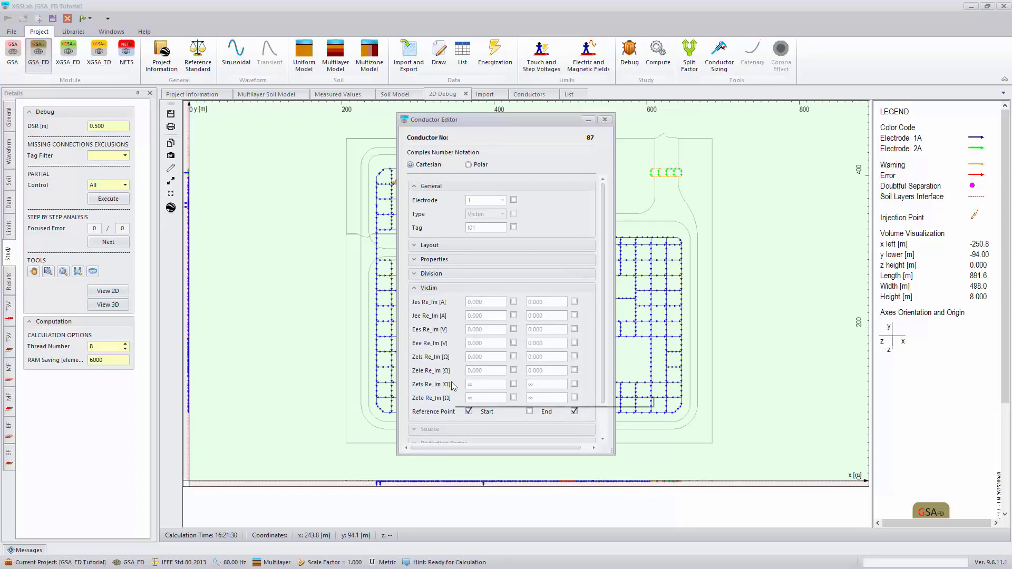
scroll(475, 395, "down", 2)
left_click(568, 426)
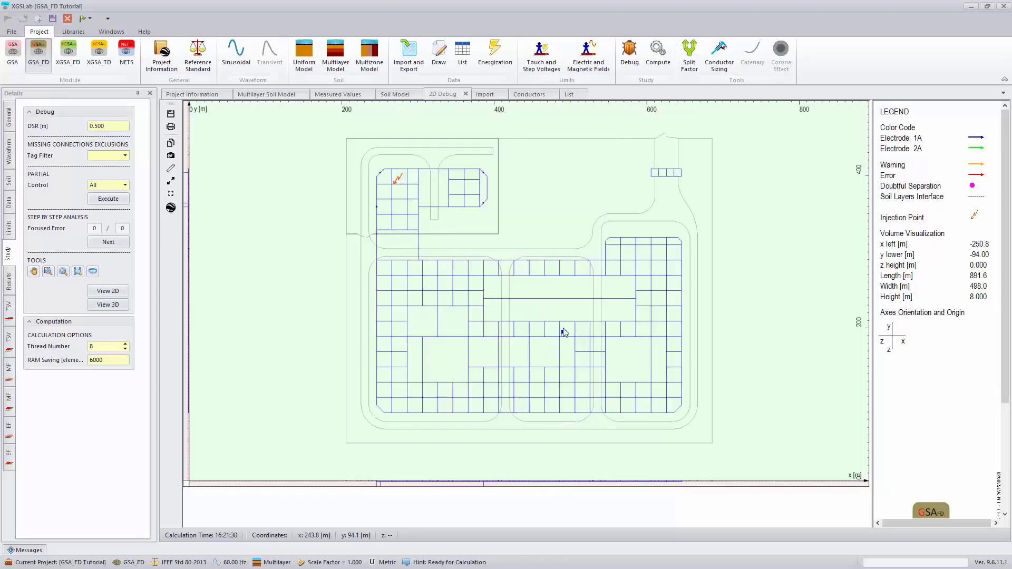
Make the start of an I02 conductor in the small separate upper-right grid a reference point, and apply it
right_click(661, 178)
left_click(698, 345)
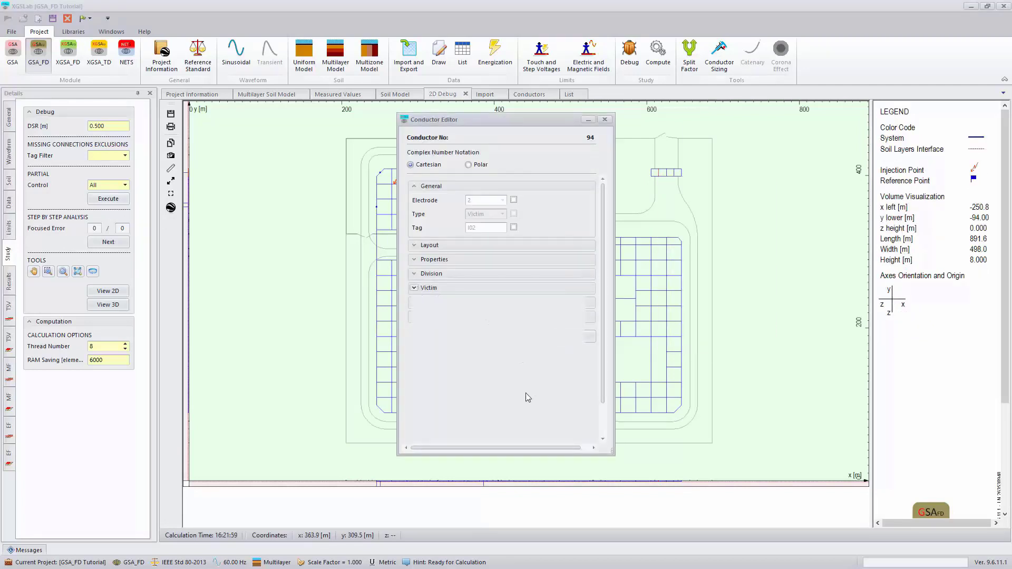
left_click(574, 411)
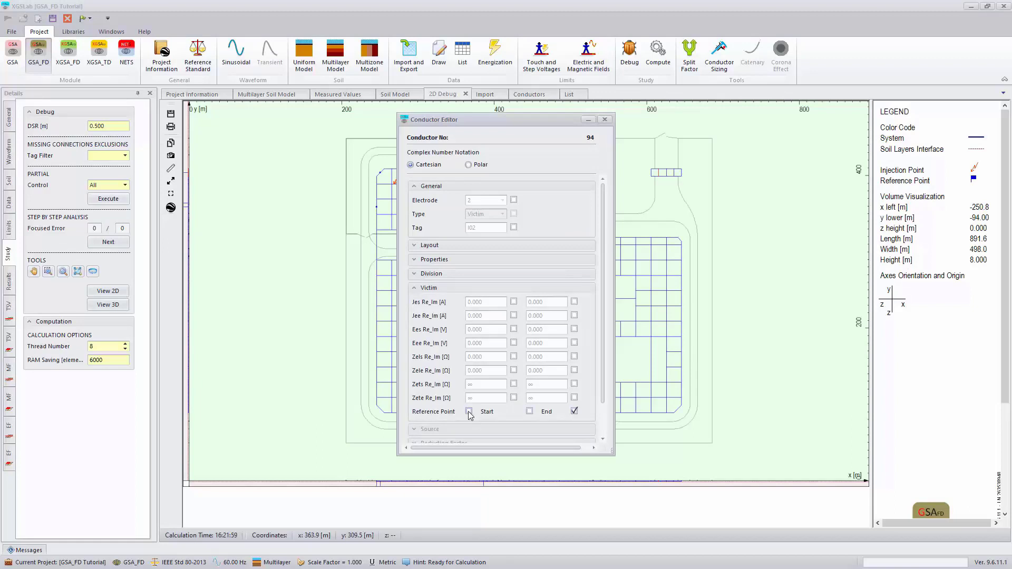
left_click(468, 411)
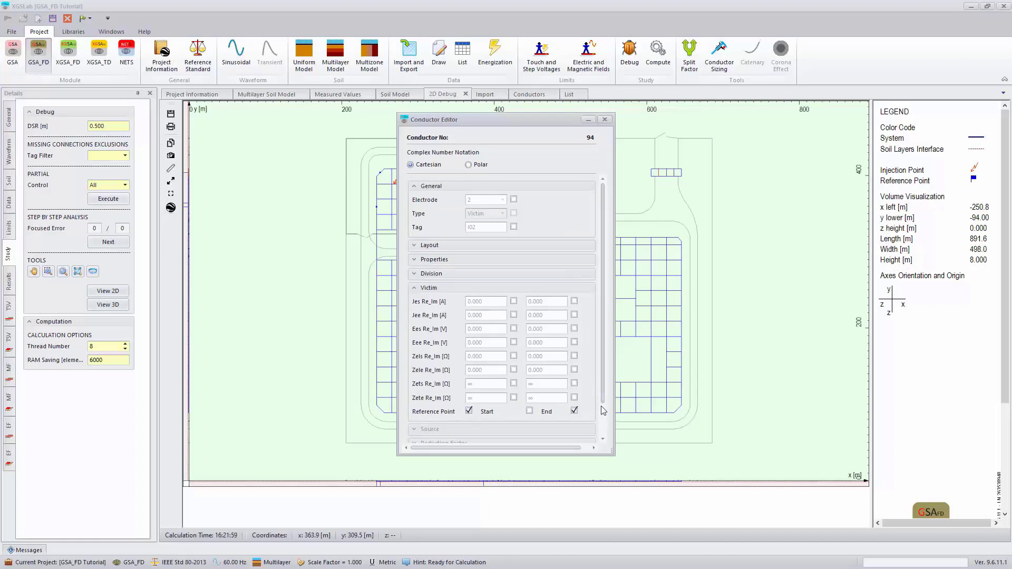
scroll(596, 388, "down", 1)
left_click(585, 426)
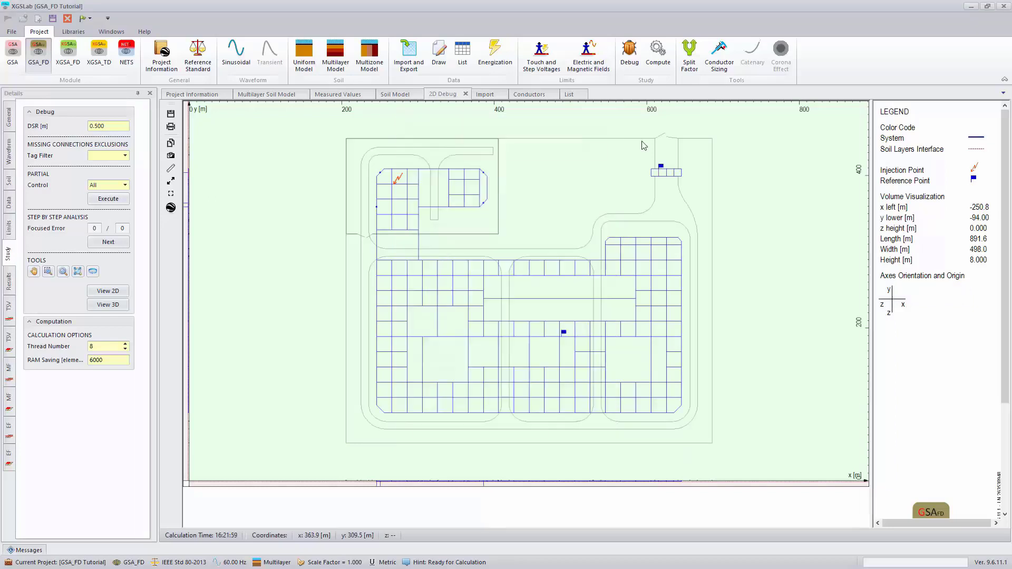
Compute the grounding system and display the GPR and earthing impedance results
left_click(660, 55)
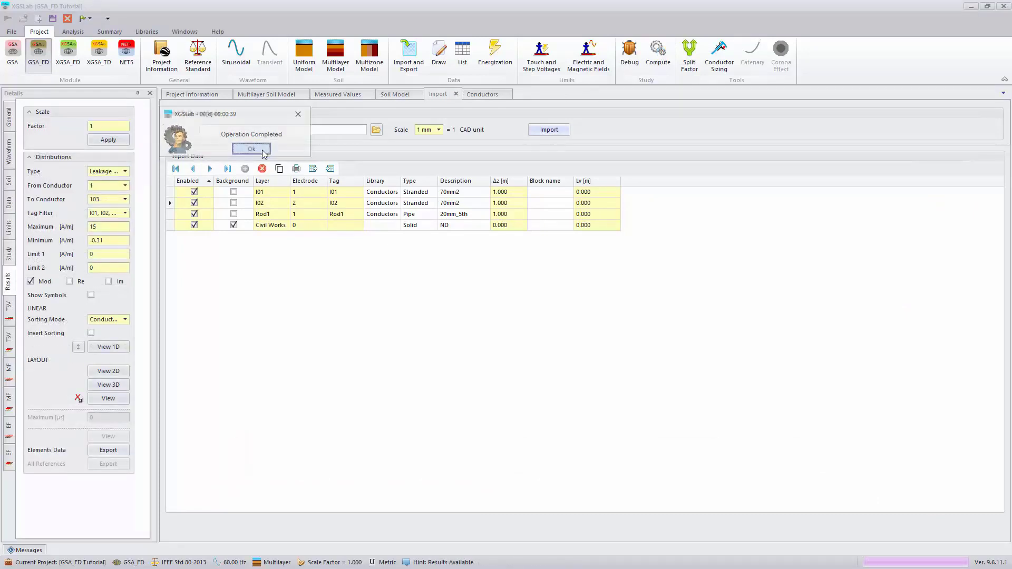
left_click(262, 150)
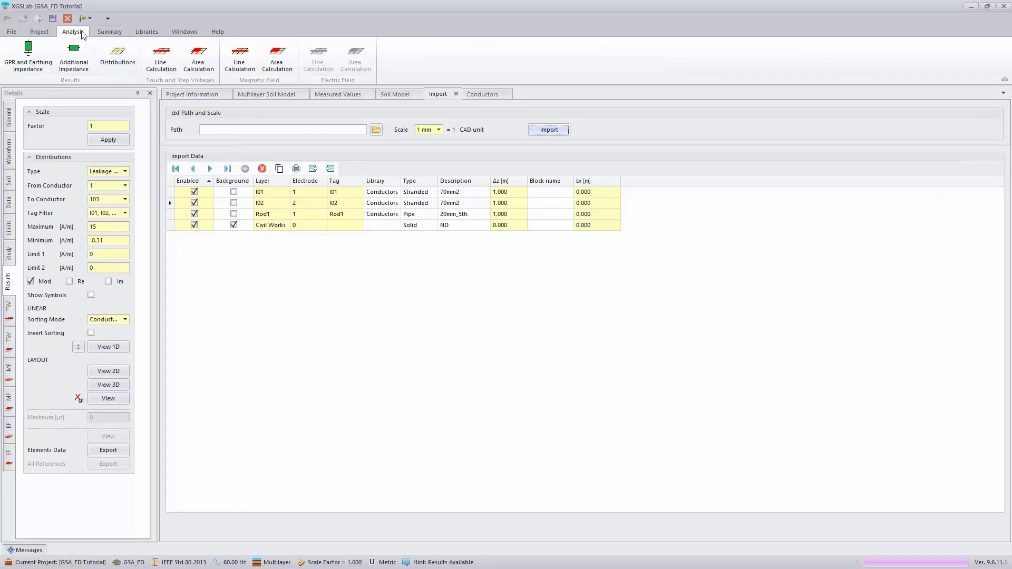
right_click(29, 54)
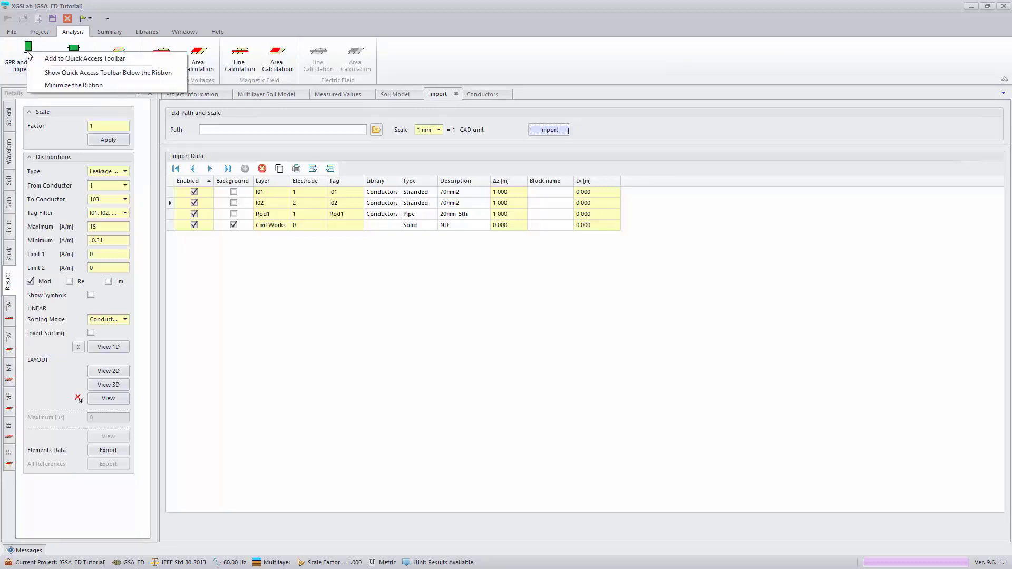
left_click(27, 53)
left_click(27, 53)
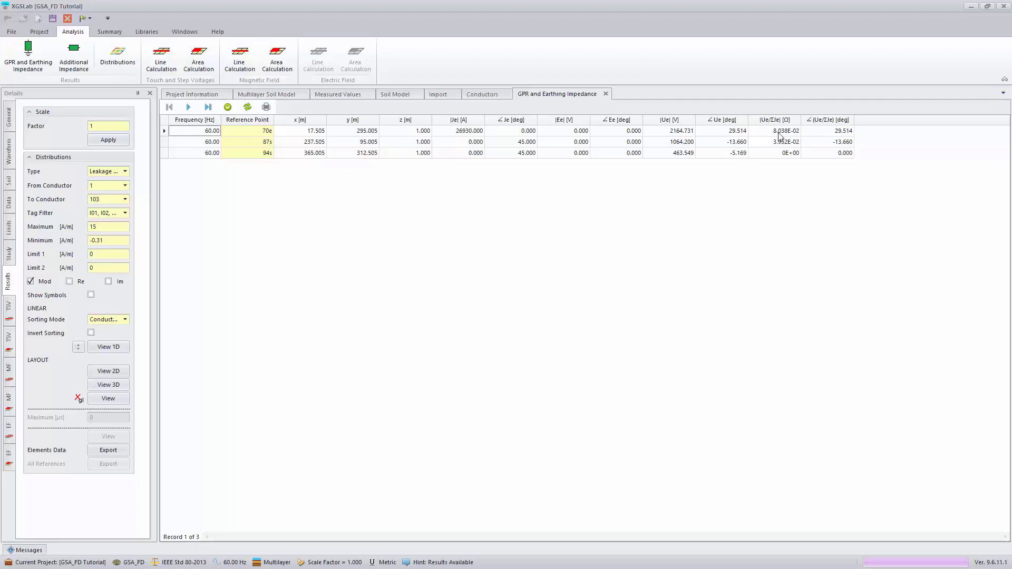
Name the three reference points Substation, Steel and Entrance in order, and apply the modifications
left_click(262, 132)
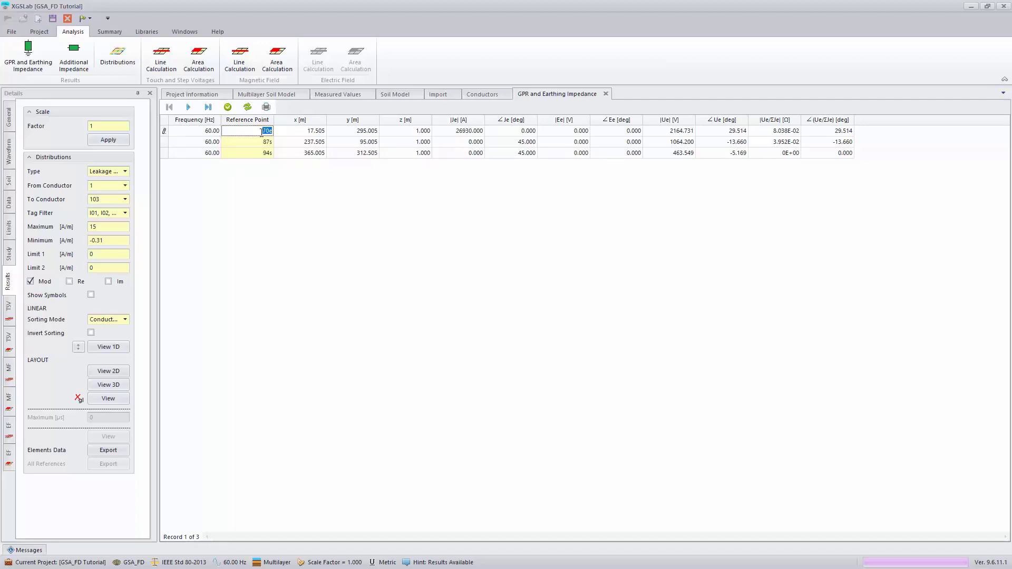
type("substation")
left_click(255, 140)
double_click(254, 140)
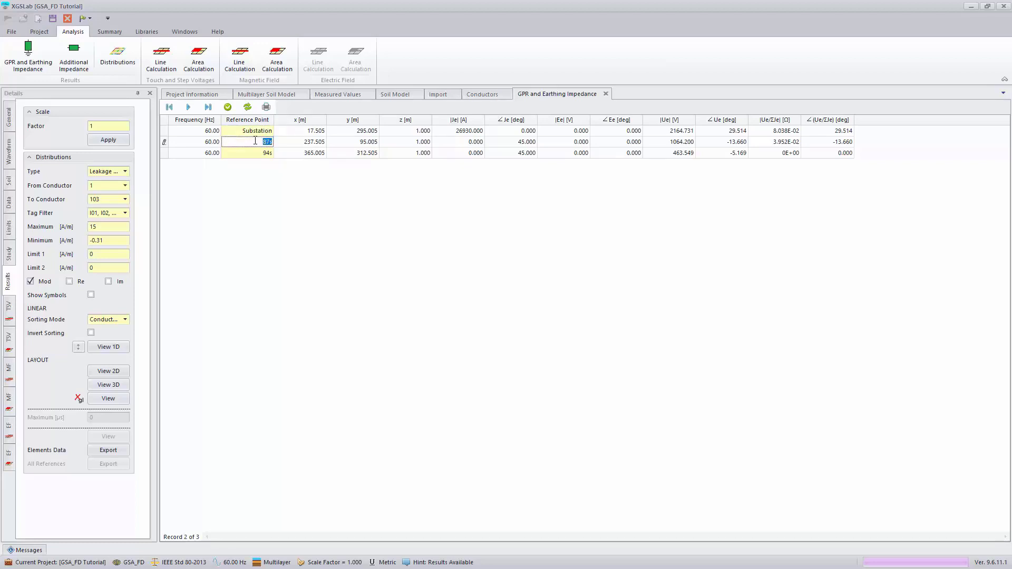
type("Stel")
type("el")
left_click(250, 154)
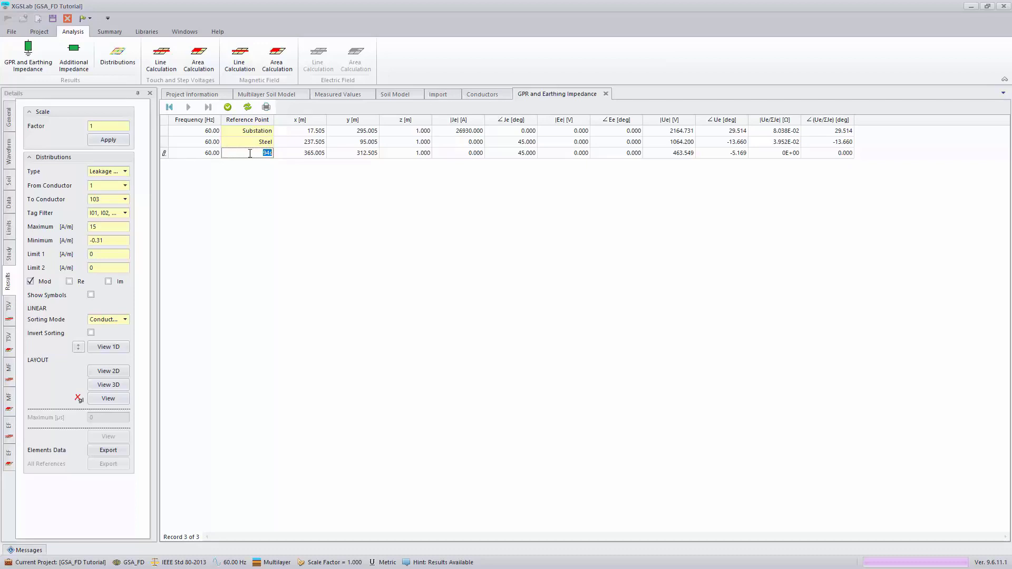
type("Entrance")
left_click(39, 32)
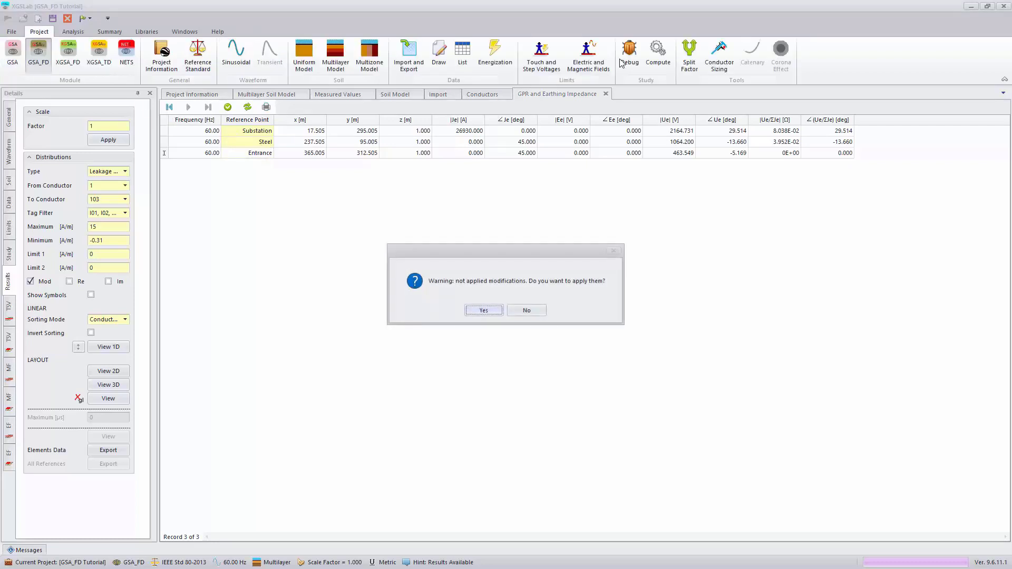
left_click(489, 311)
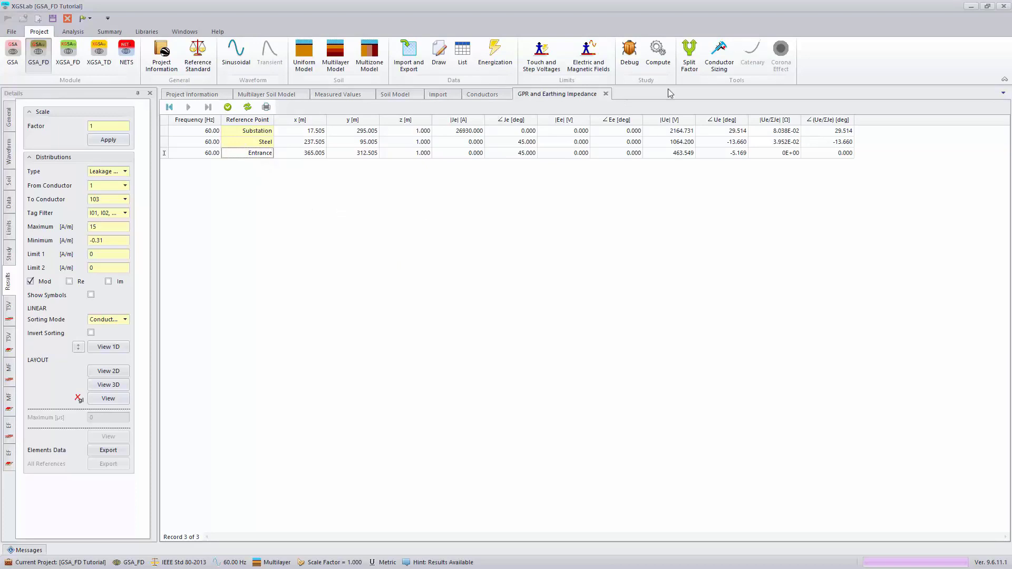
Enter split factor data: Re 0.08 Ω, fault current If 26930 A, frequency 60 Hz, tf 0.5 s and X/R 30
left_click(689, 62)
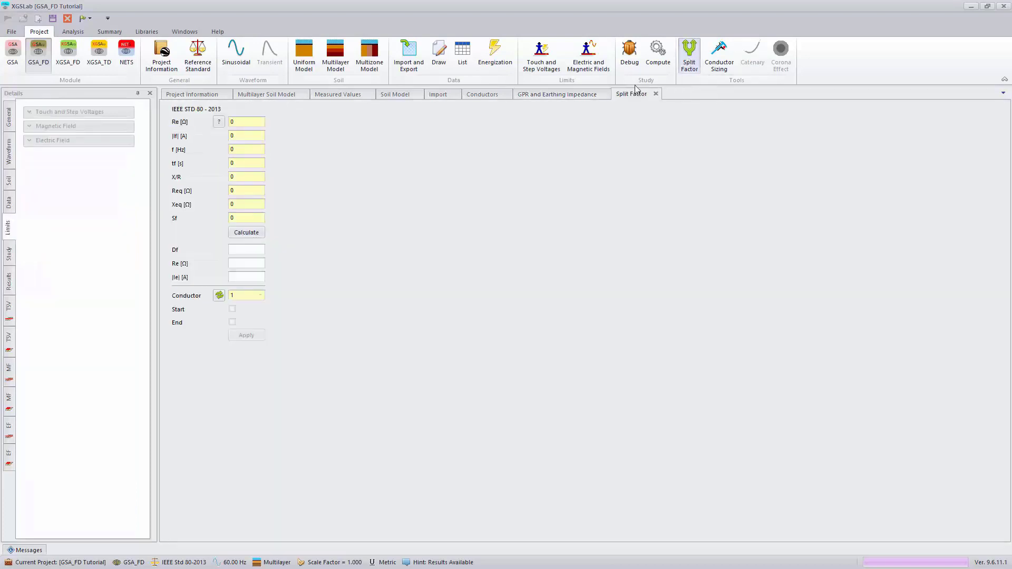
left_click(254, 121)
type(".08")
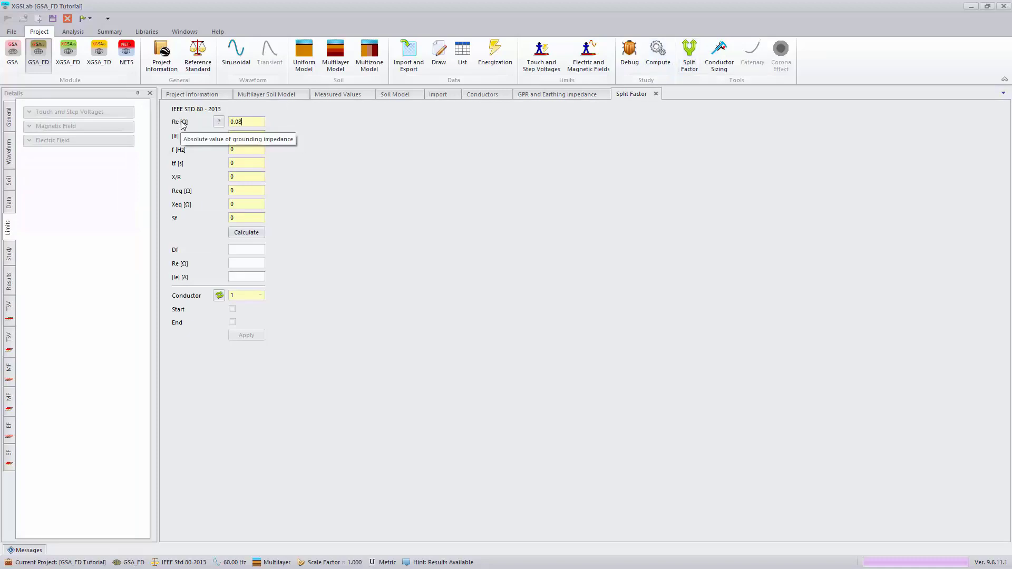
double_click(258, 136)
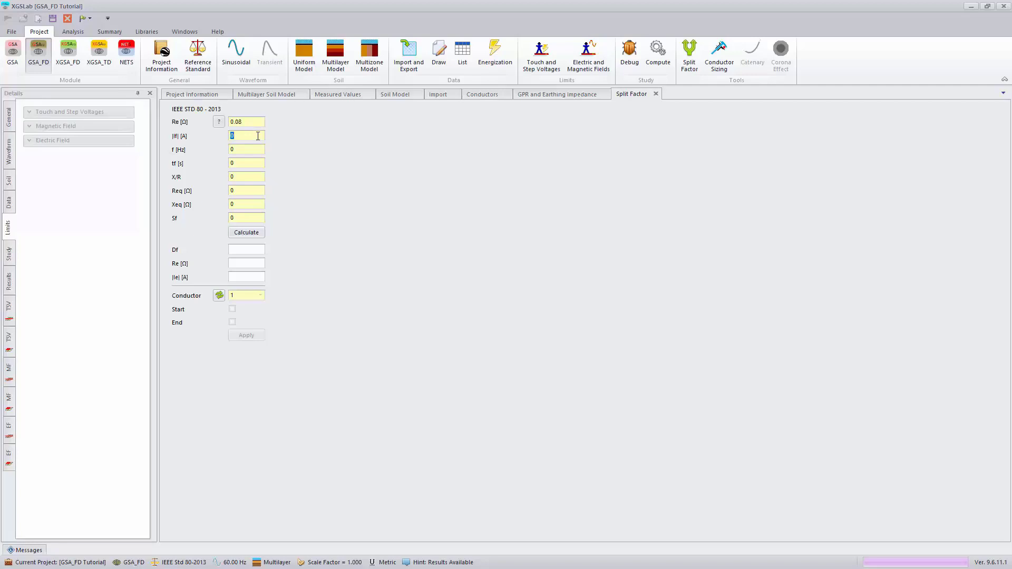
type("26930")
double_click(251, 151)
type("60")
left_click(246, 163)
type(".5")
double_click(235, 178)
type("30")
Set Req to 0.455 Ω and Xeq to 0.241 Ω, and calculate the split factor
mouse_move(198, 194)
mouse_move(179, 208)
left_click(236, 190)
type(".455")
left_click(236, 205)
type(".241")
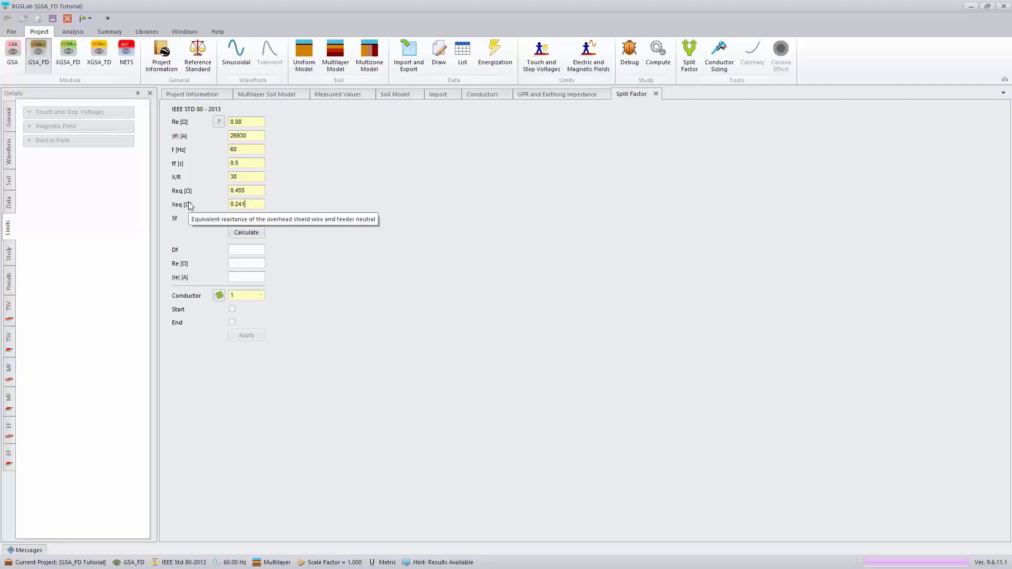
left_click(248, 234)
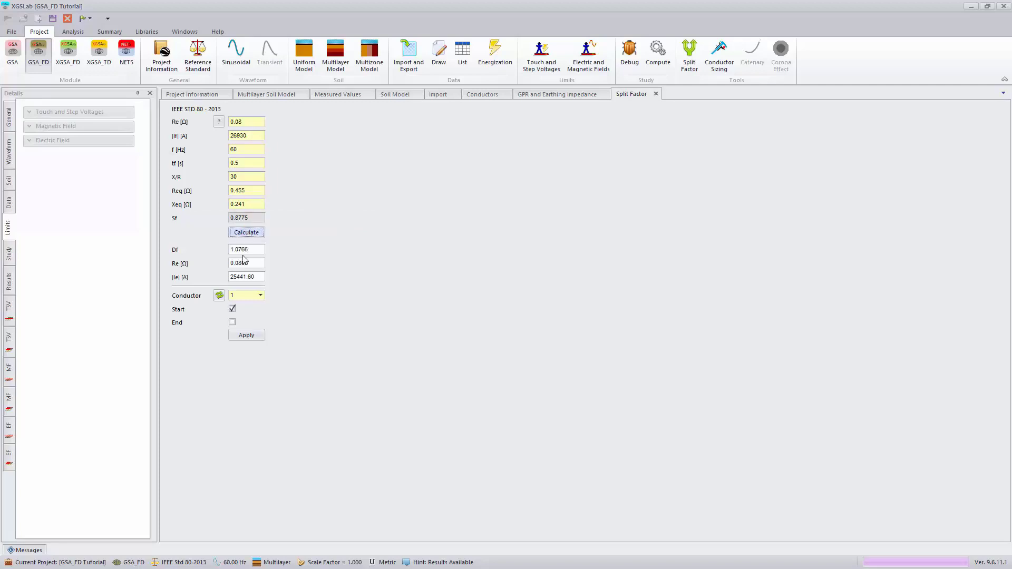
Set the real part of Jee to 25441 A for the conductor at the injection point, and apply the change despite losing results
left_click_drag(247, 277, 222, 277)
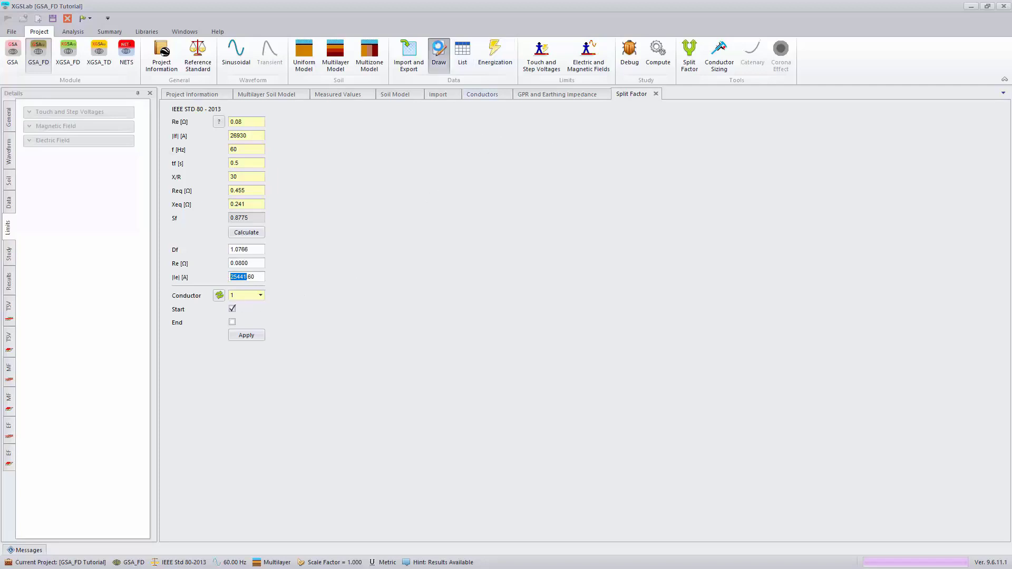
left_click(438, 53)
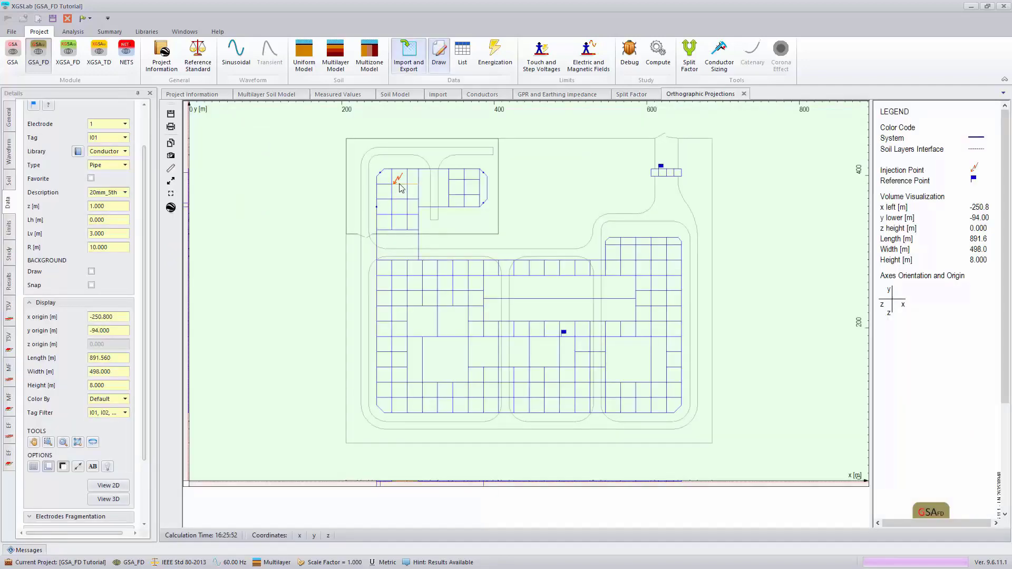
right_click(400, 188)
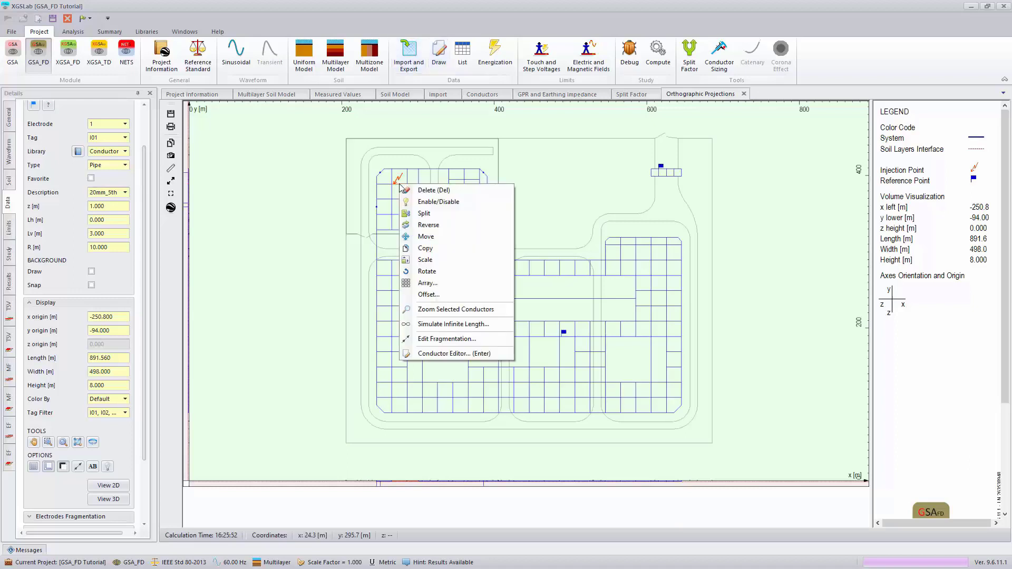
left_click(473, 357)
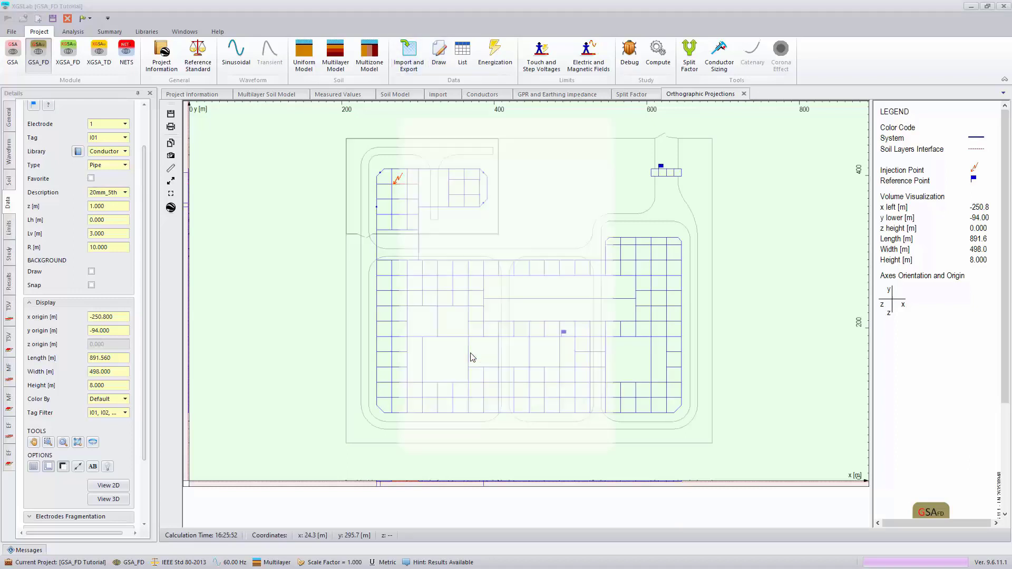
left_click(424, 288)
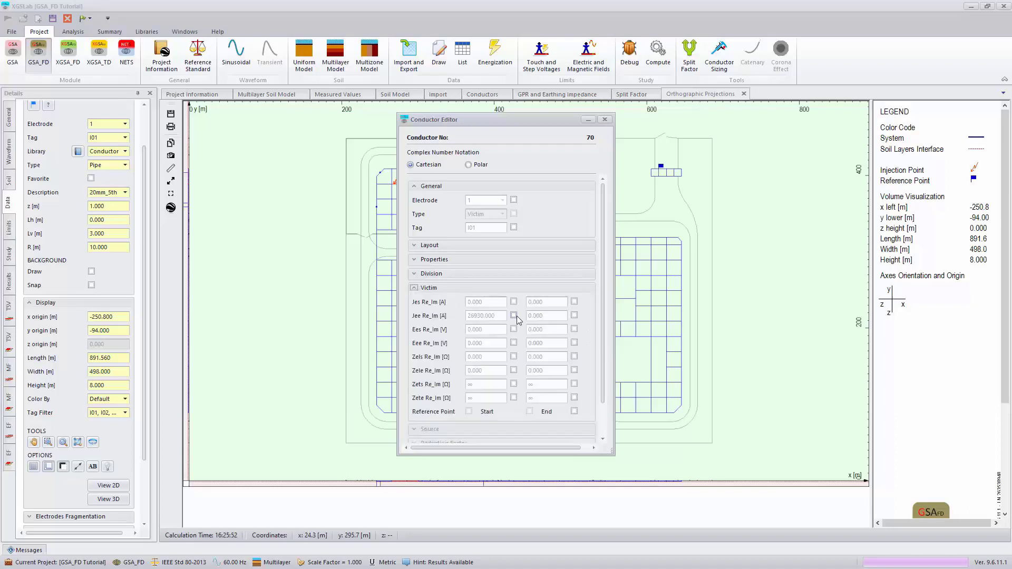
left_click(514, 316)
double_click(498, 316)
type("25441")
scroll(559, 400, "down", 1)
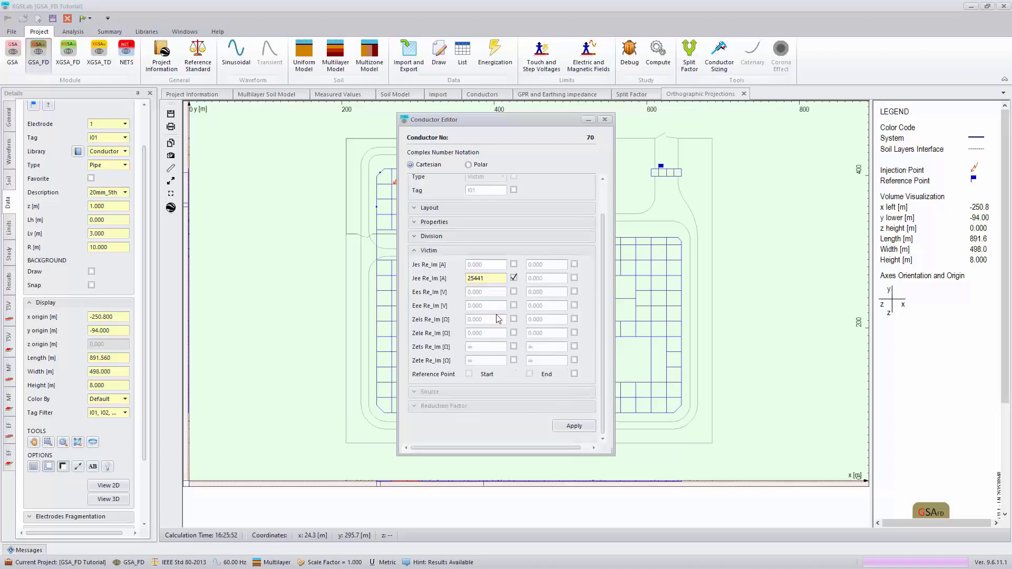
left_click(574, 426)
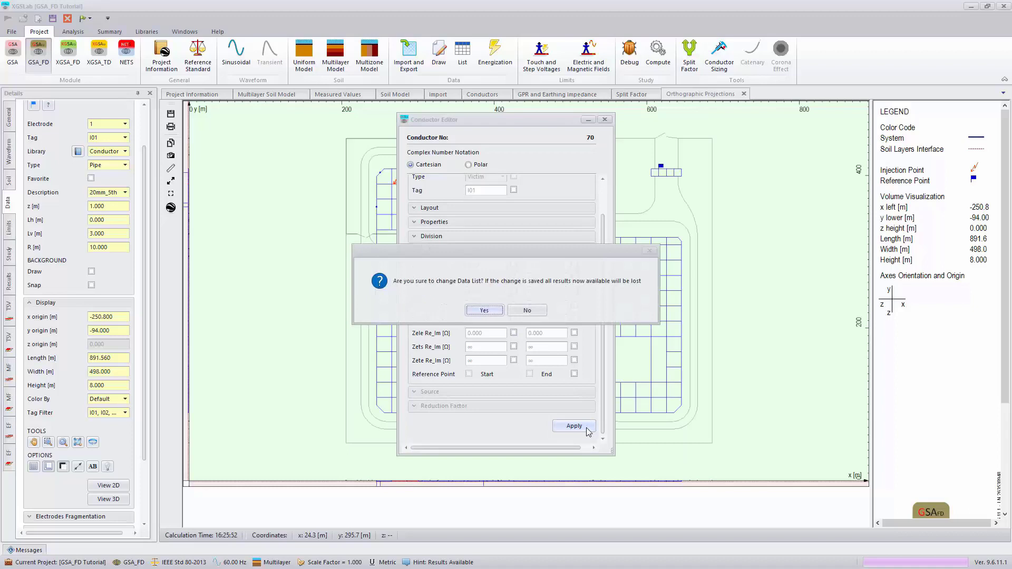
left_click(484, 311)
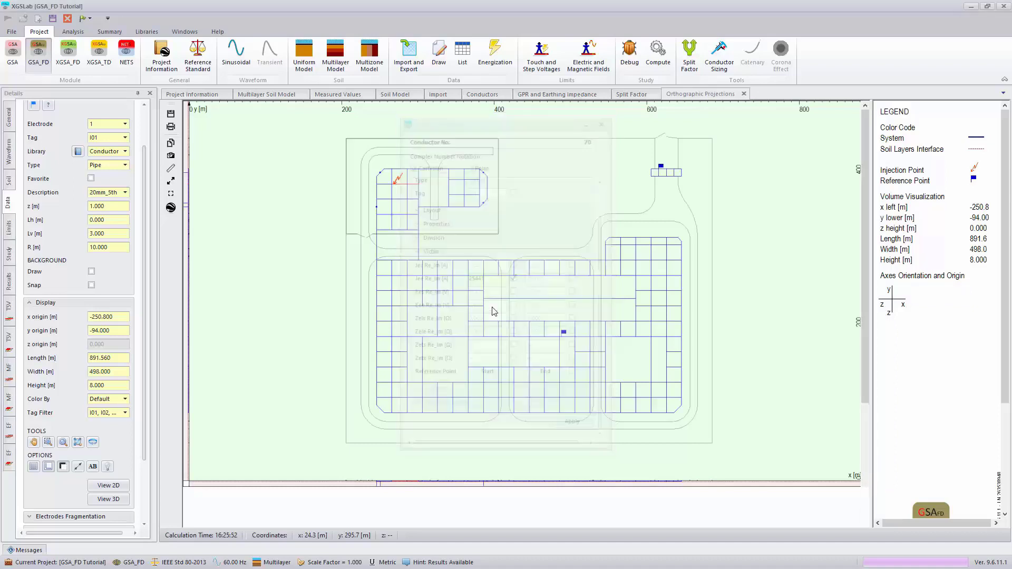
Enter the conductor sizing currents and durations: Ie 26930 A, tf 0.5 s, I"k2 21890 A and tc 0.5 s
left_click(725, 53)
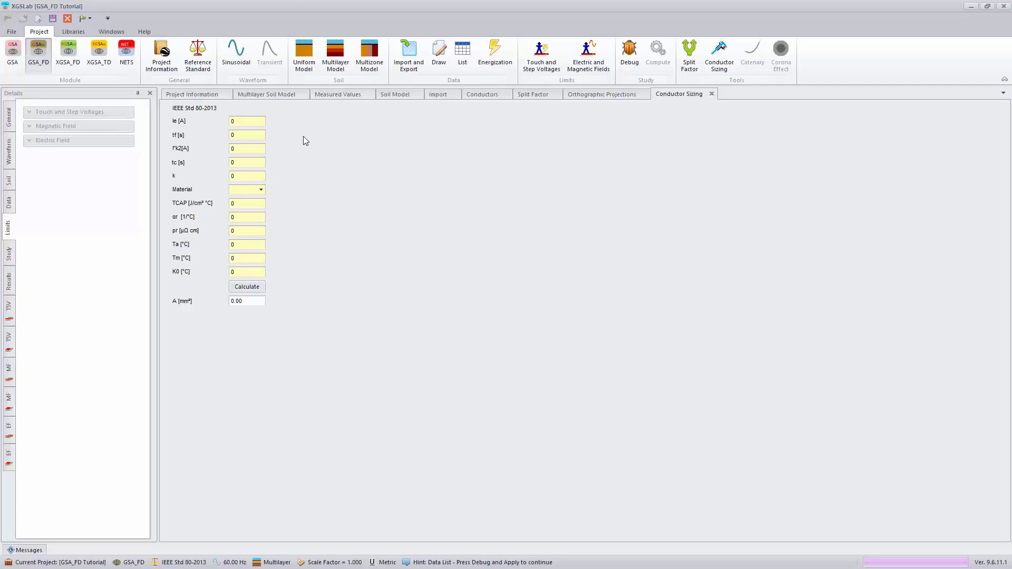
double_click(249, 119)
type("26930")
left_click(243, 136)
key("BackSpace")
type("21890")
double_click(236, 164)
type(".5")
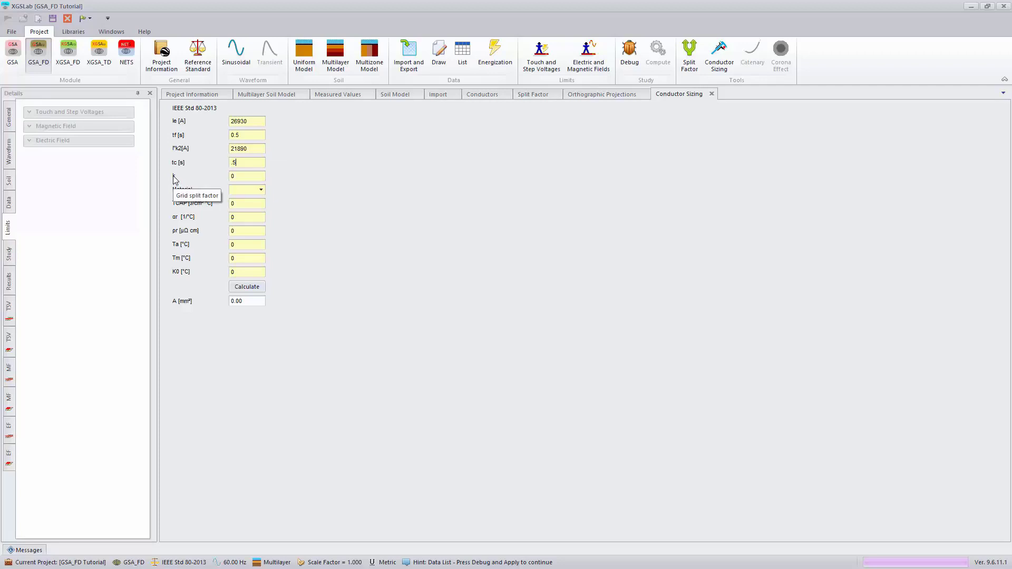
Set the split factor k to 0.6 and the material to Copper, annealed soft-drawn, and calculate the required conductor cross-section
left_click(239, 177)
type("1")
key("BackSpace")
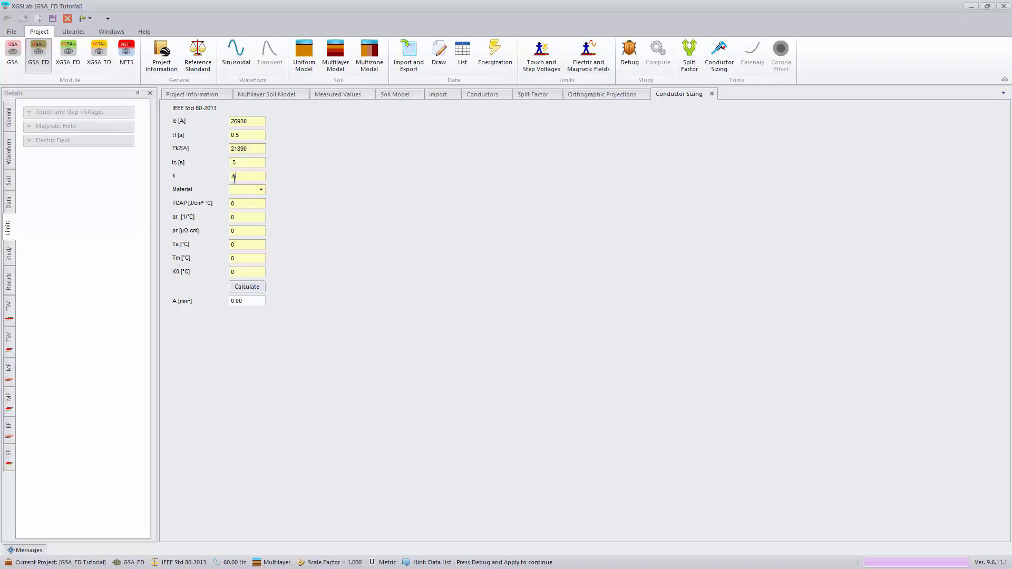
left_click(260, 190)
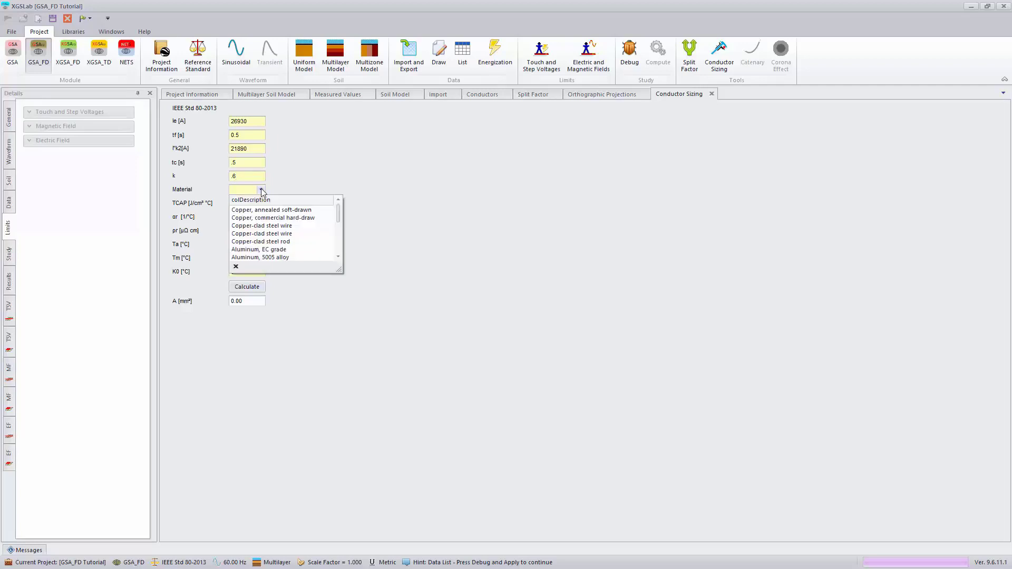
left_click(279, 210)
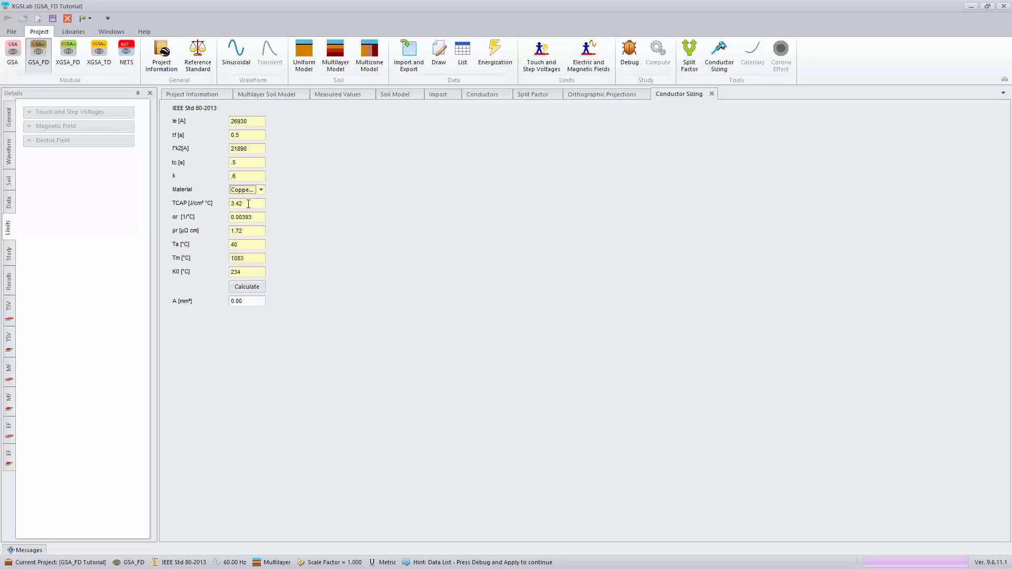
left_click(245, 289)
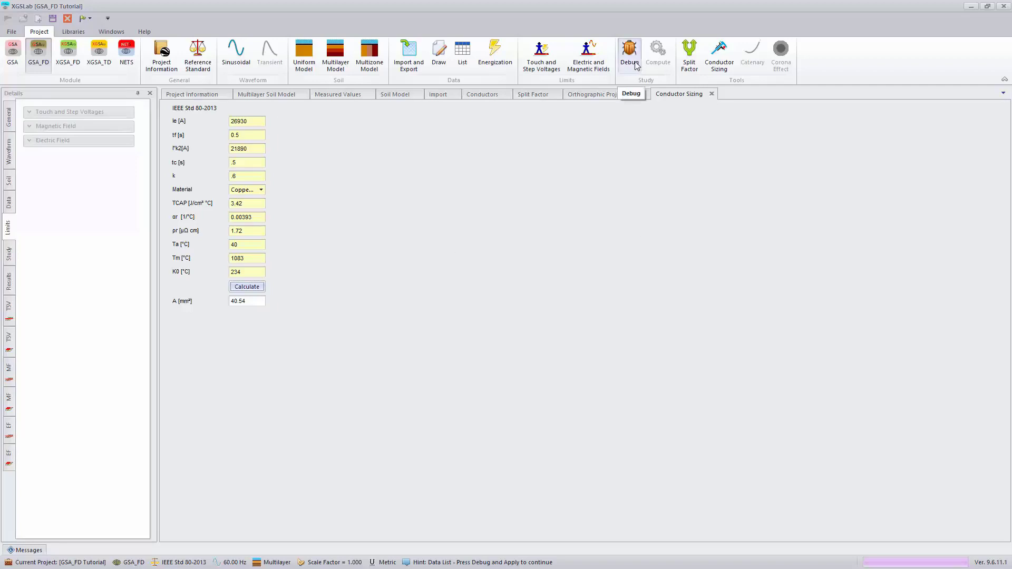
Calculate the IEEE Std 80-2013 touch and step voltage limits for tf 0.5 s and 50 kg body weight, and apply them
left_click(542, 53)
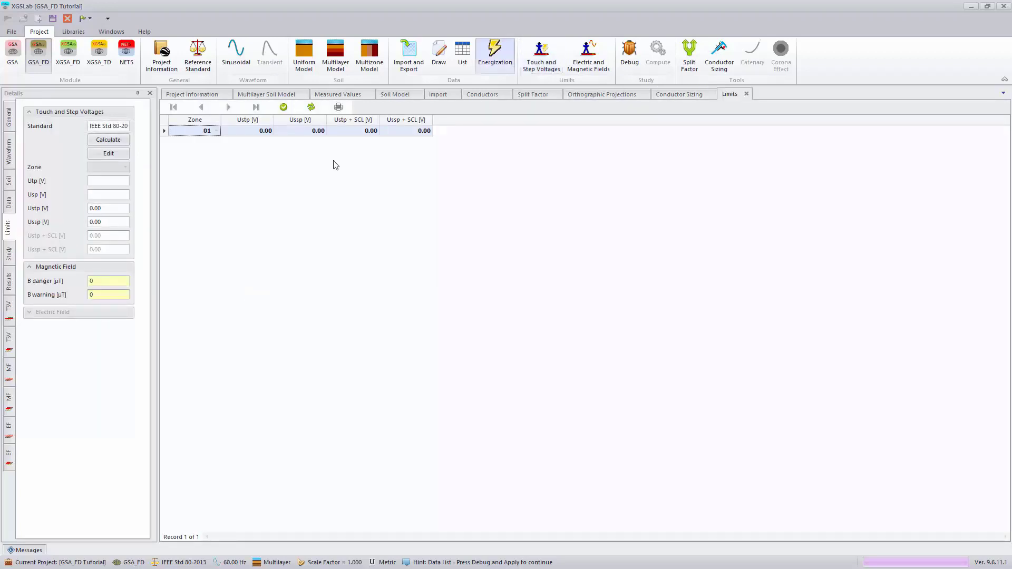
left_click(119, 141)
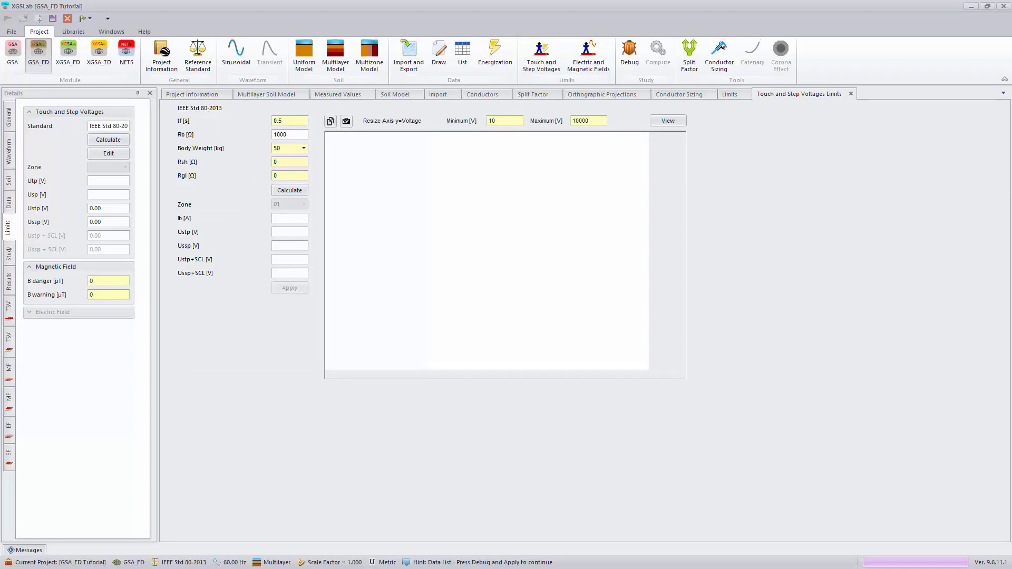
left_click(289, 191)
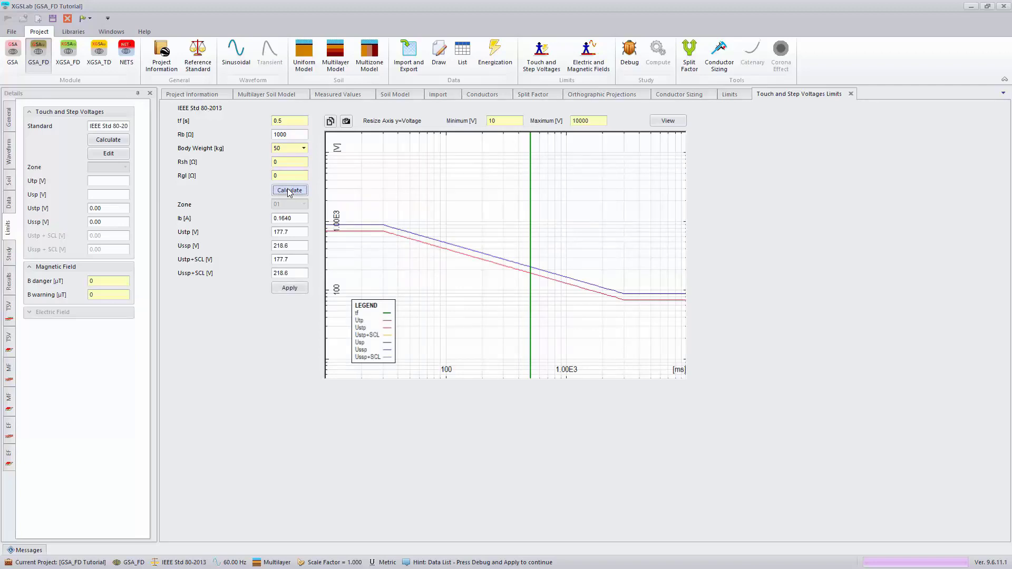
left_click(291, 289)
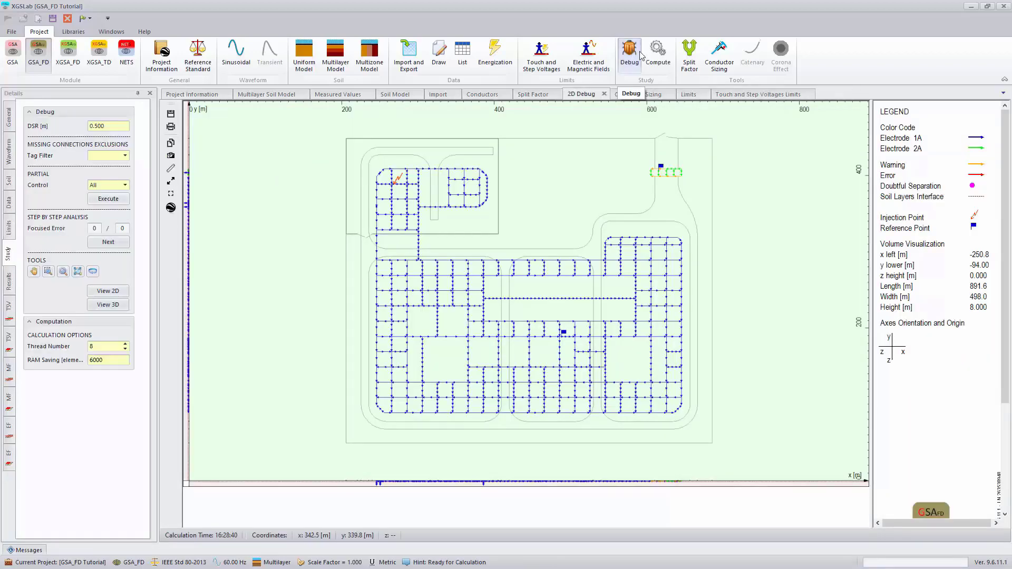
Debug and compute the grounding grid, and show the GPR and earthing impedance results
left_click(653, 53)
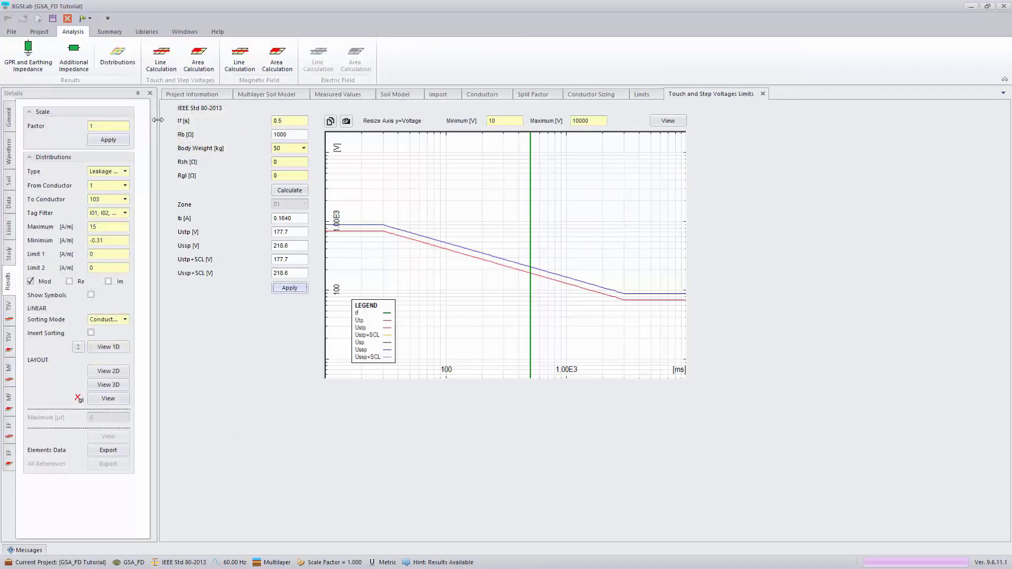
left_click(29, 55)
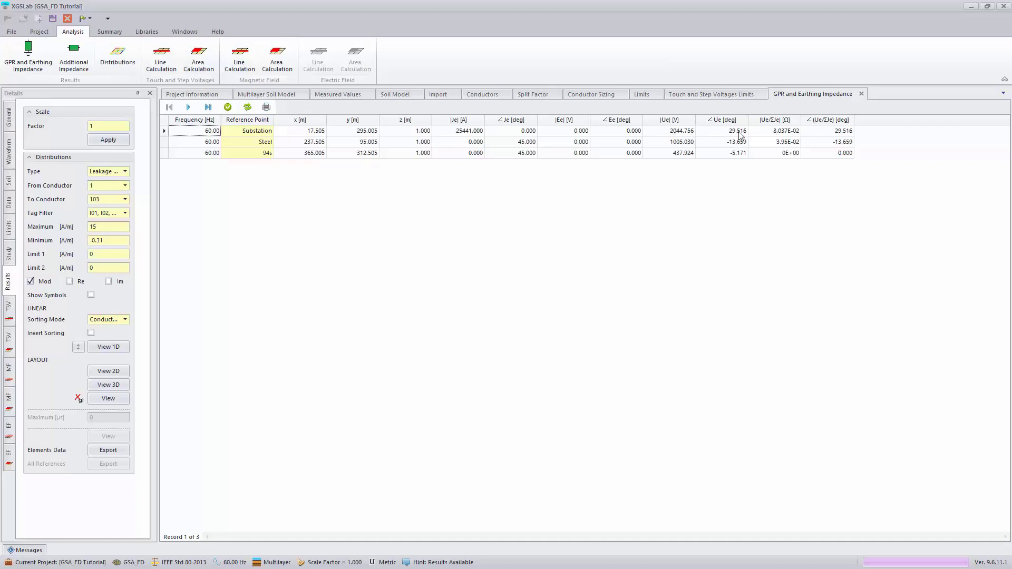
Plot the current distribution and the potential distribution of the grid conductors in 2D
left_click(125, 171)
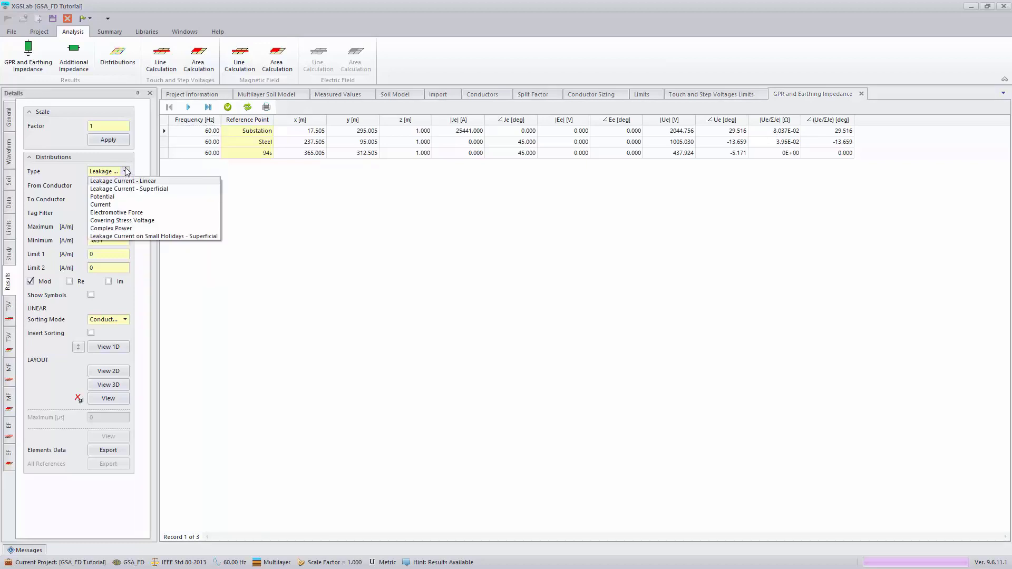
left_click(110, 204)
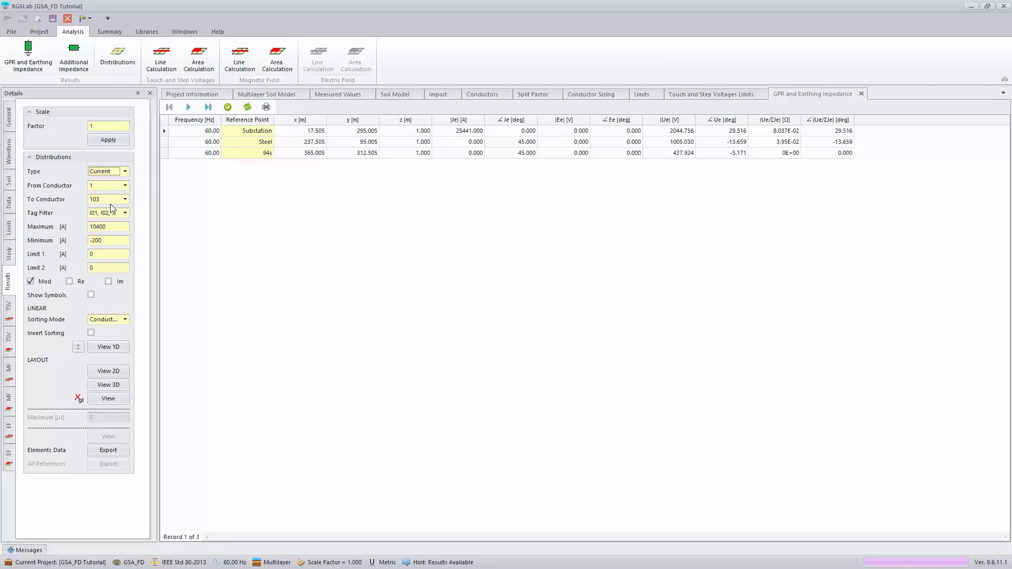
left_click(109, 371)
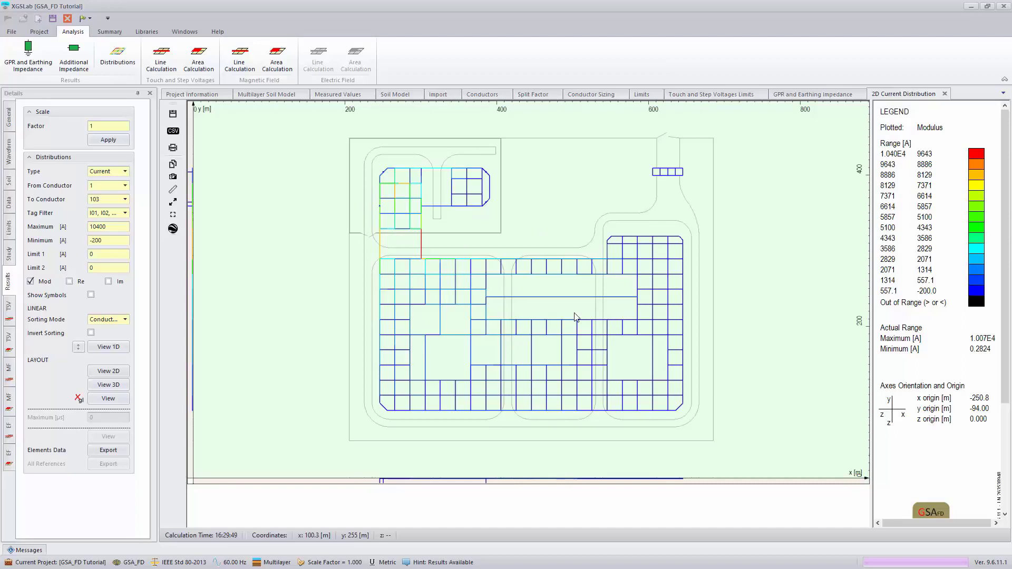
left_click(125, 174)
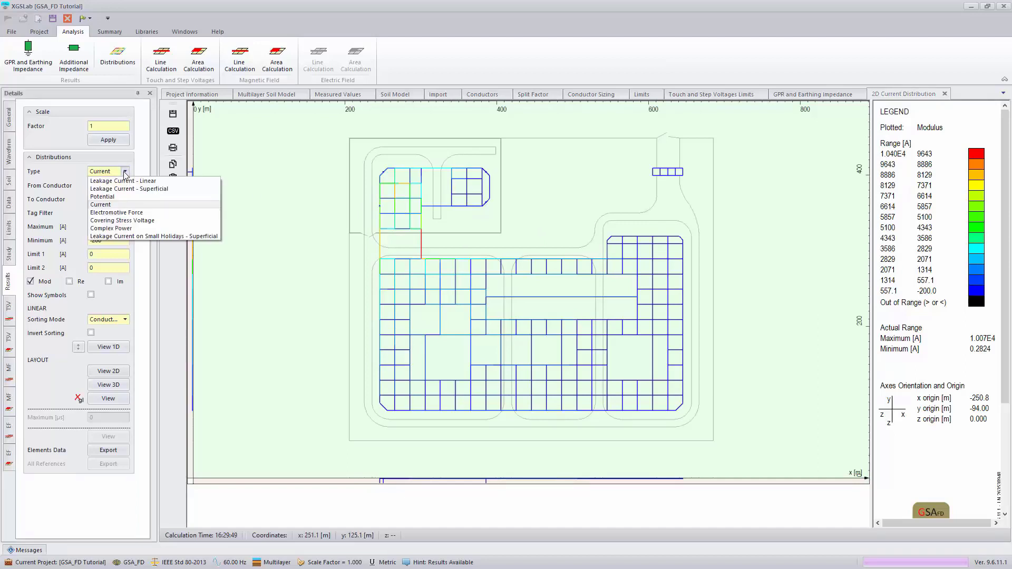
left_click(112, 200)
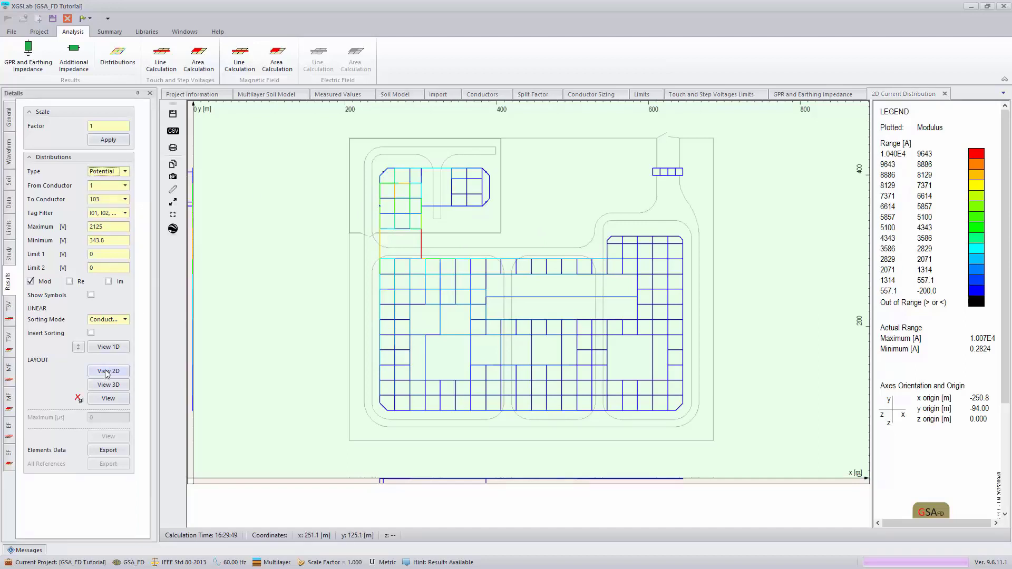
left_click(108, 371)
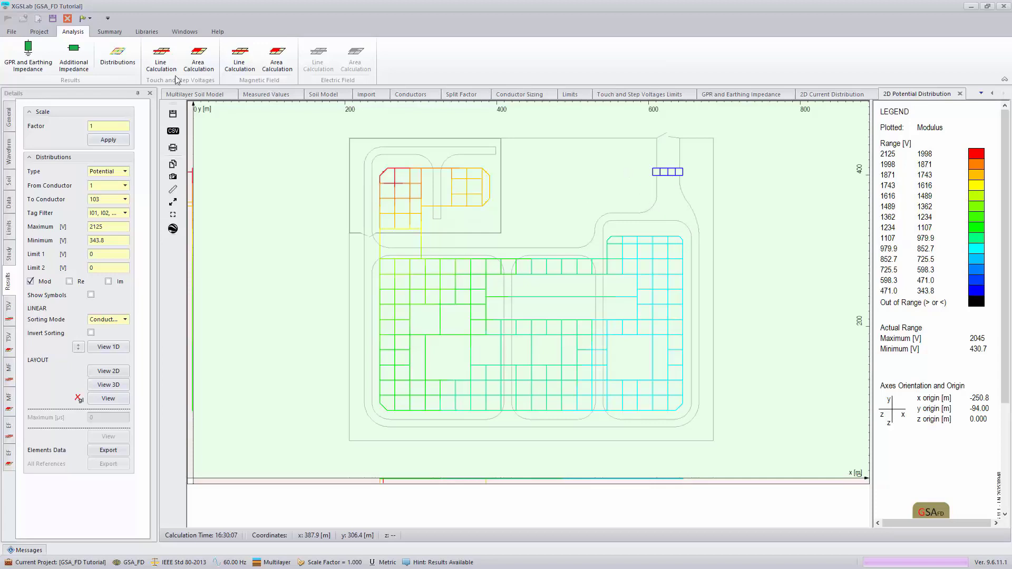
Draw a touch and step voltage calculation area of about 475 by 400 m over the site boundary
left_click(207, 62)
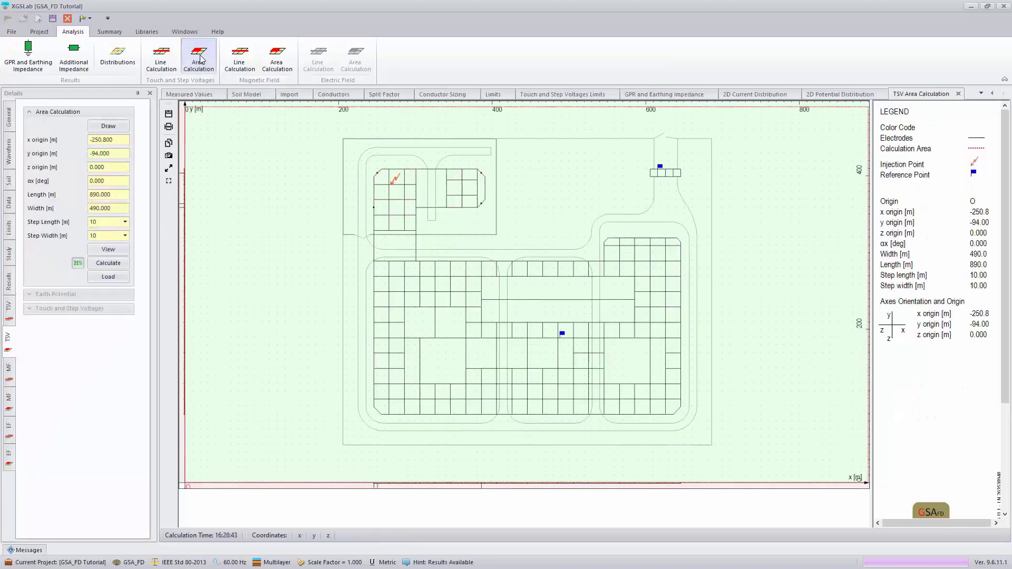
left_click(118, 126)
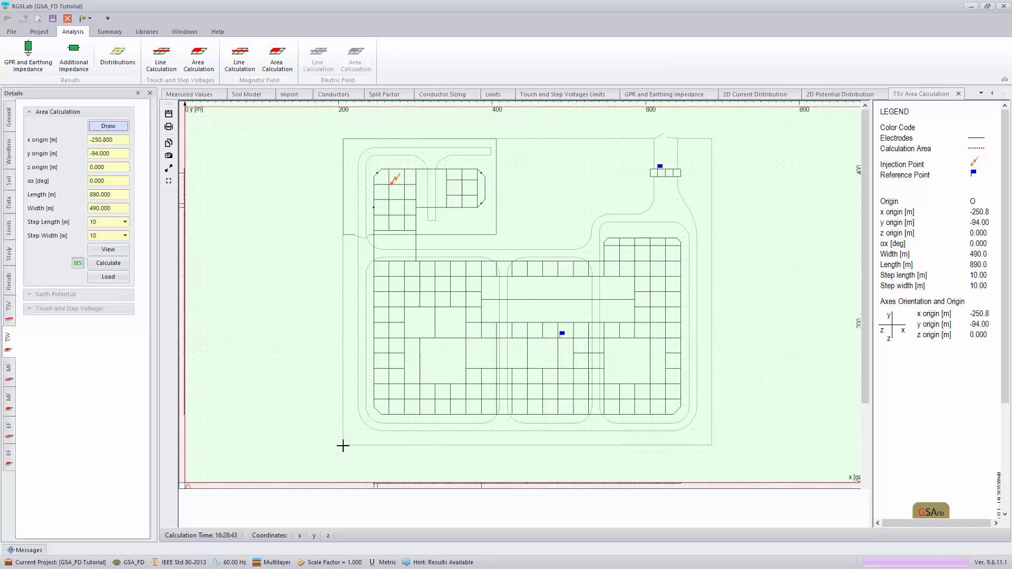
mouse_move(343, 446)
left_mouse_down()
mouse_move(528, 298)
mouse_move(663, 160)
mouse_move(709, 137)
left_mouse_up()
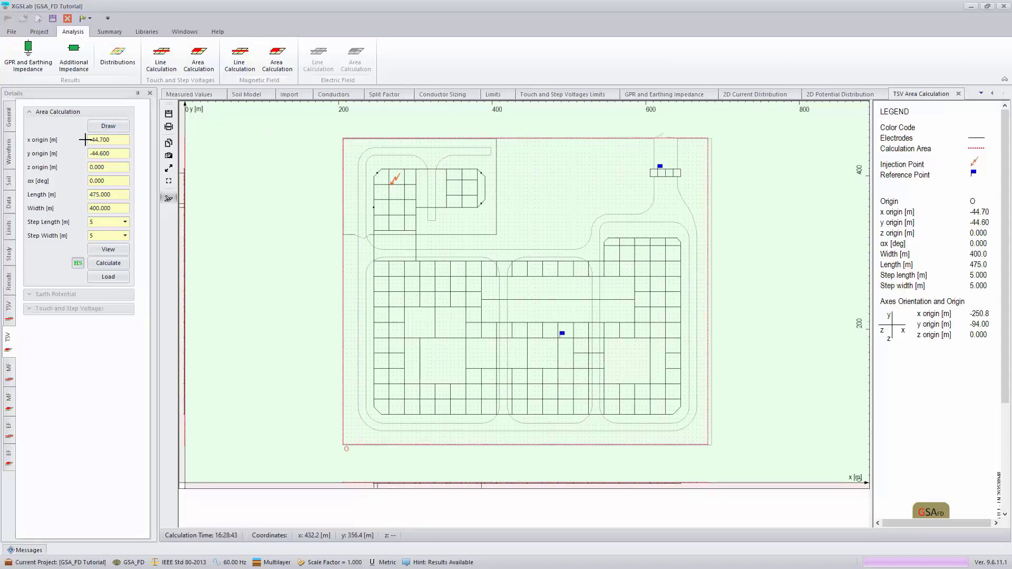
Set the calculation area's x and y origins to -45 m and its length to 480 m, keeping the width at 400 m
left_click(115, 140)
key("BackSpace")
key("BackSpace")
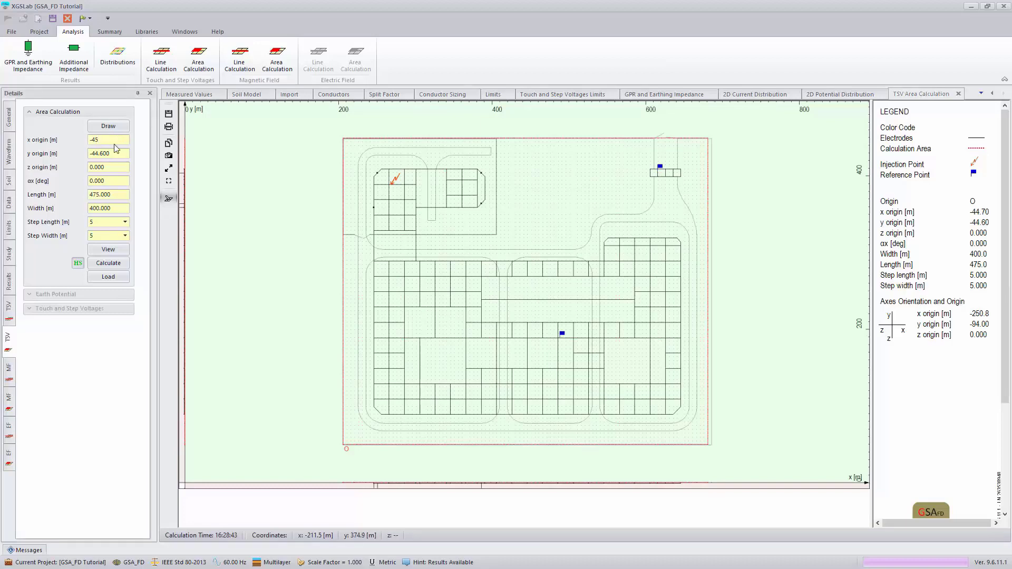
left_click(119, 153)
key("BackSpace")
key("BackSpace")
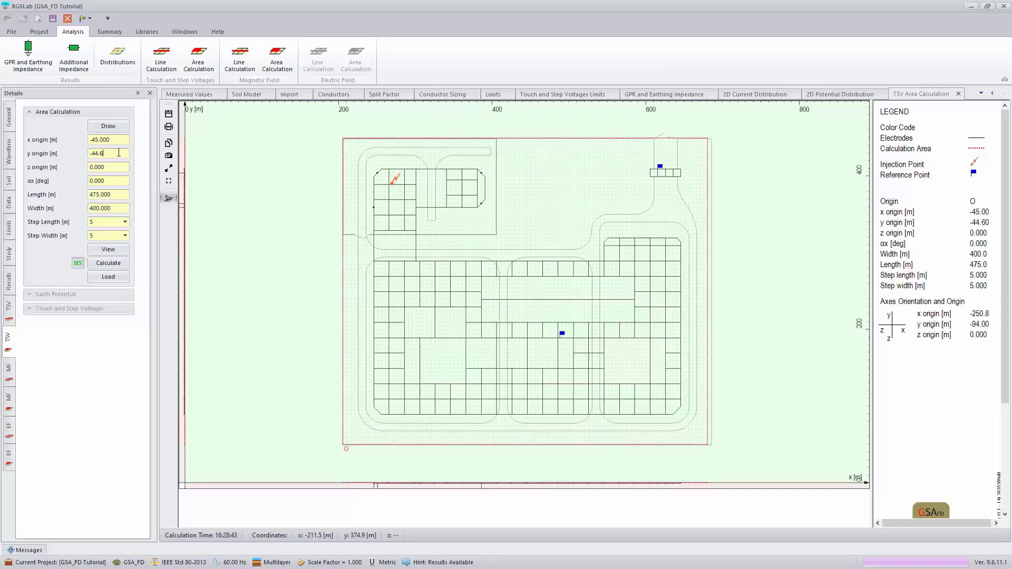
key("shift+Left")
key("shift+Left")
key("shift+Left")
type("5")
left_click(118, 195)
left_click_drag(105, 195, 95, 195)
type("8")
left_click(116, 208)
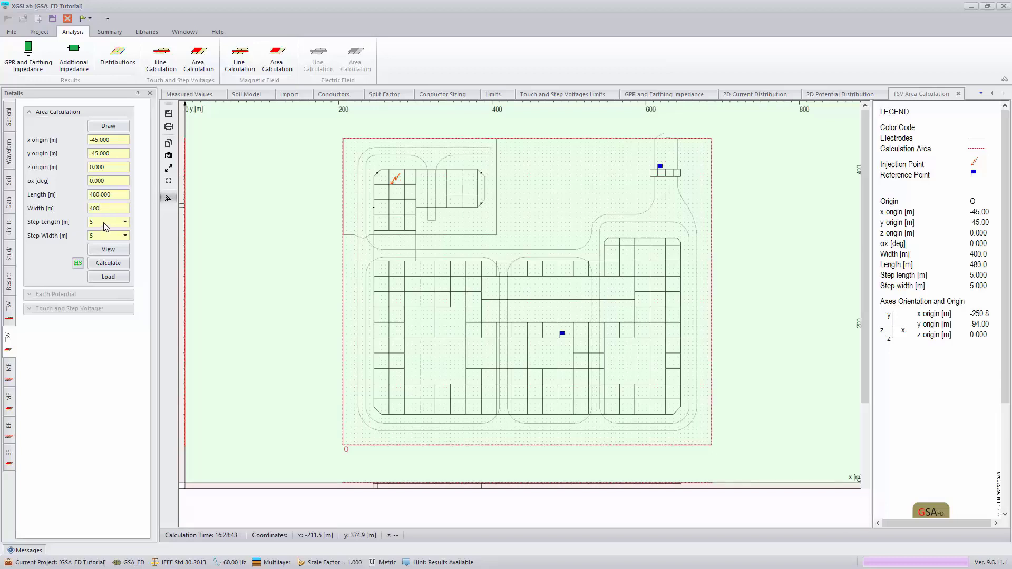
Set the area's step length and step width to 3.5 m, and run the touch and step voltage calculation
left_click(104, 222)
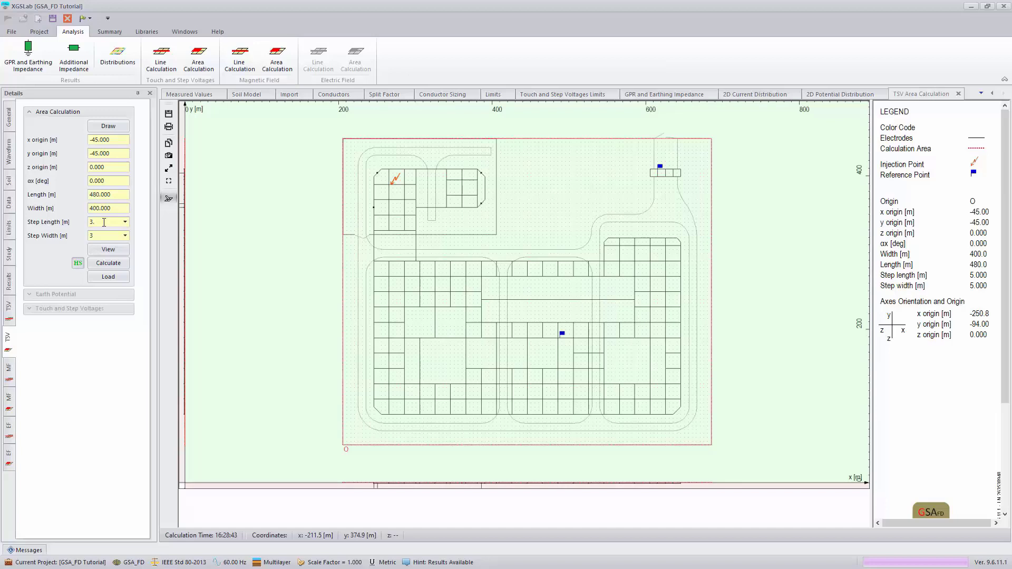
left_click(108, 263)
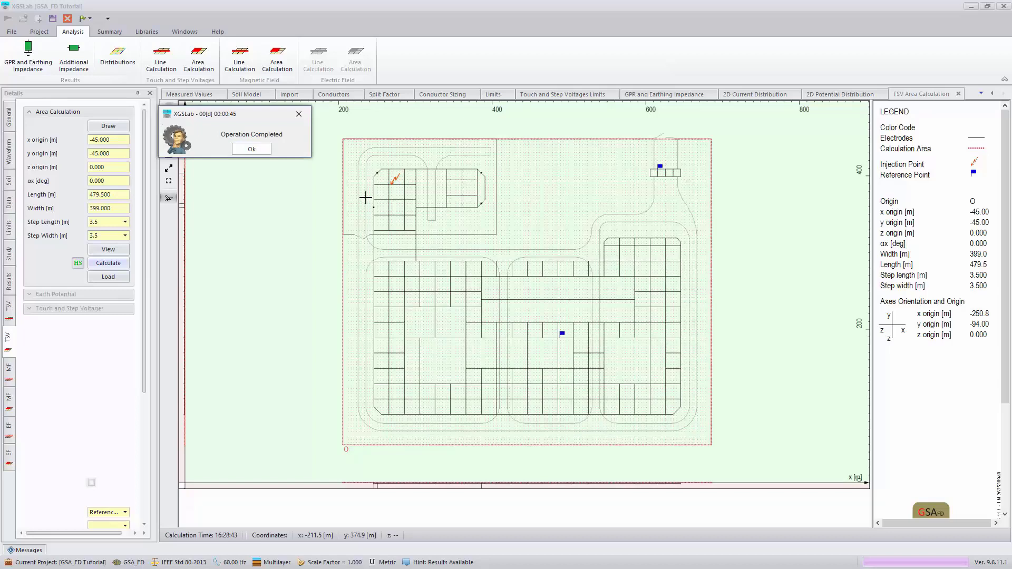
left_click(252, 148)
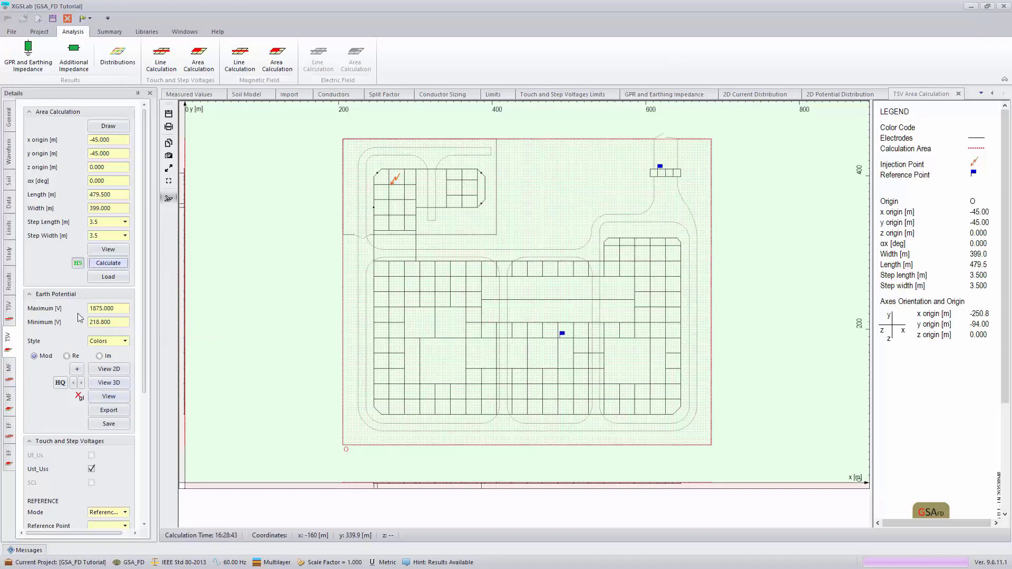
Display the earth surface potential as a 3D plot and examine its peaks across the whole site
scroll(78, 316, "down", 2)
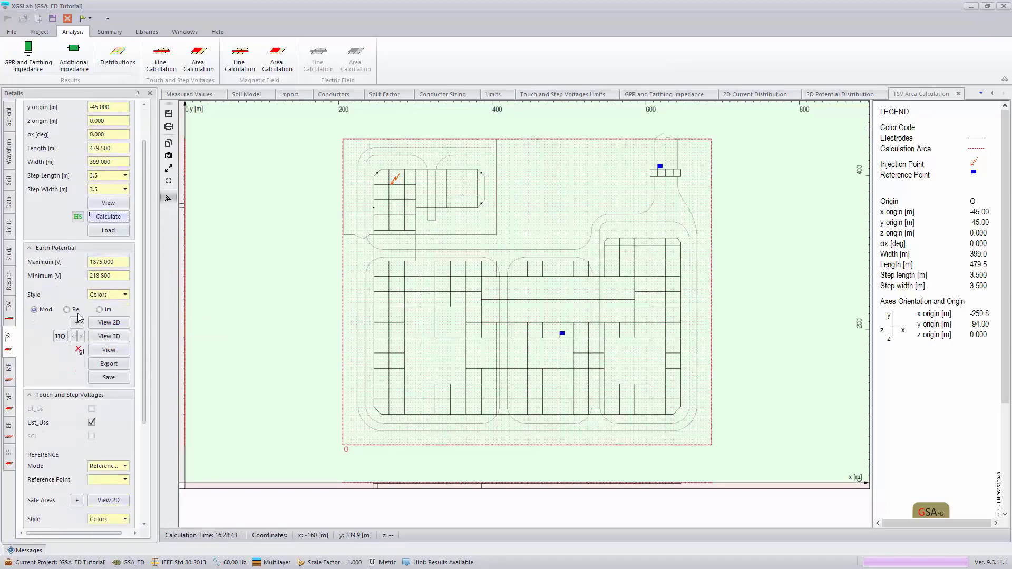
left_click(107, 350)
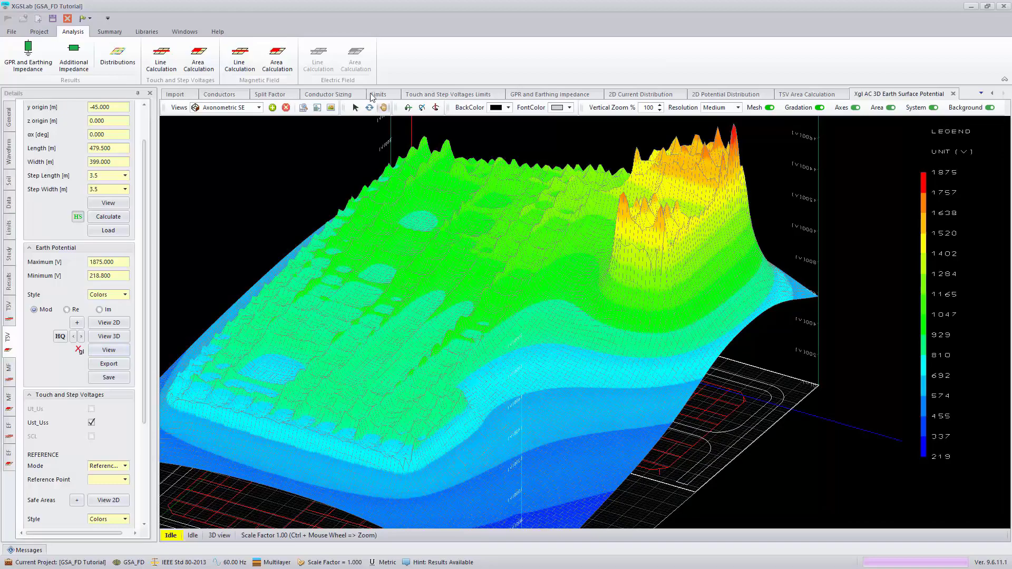
left_click(370, 107)
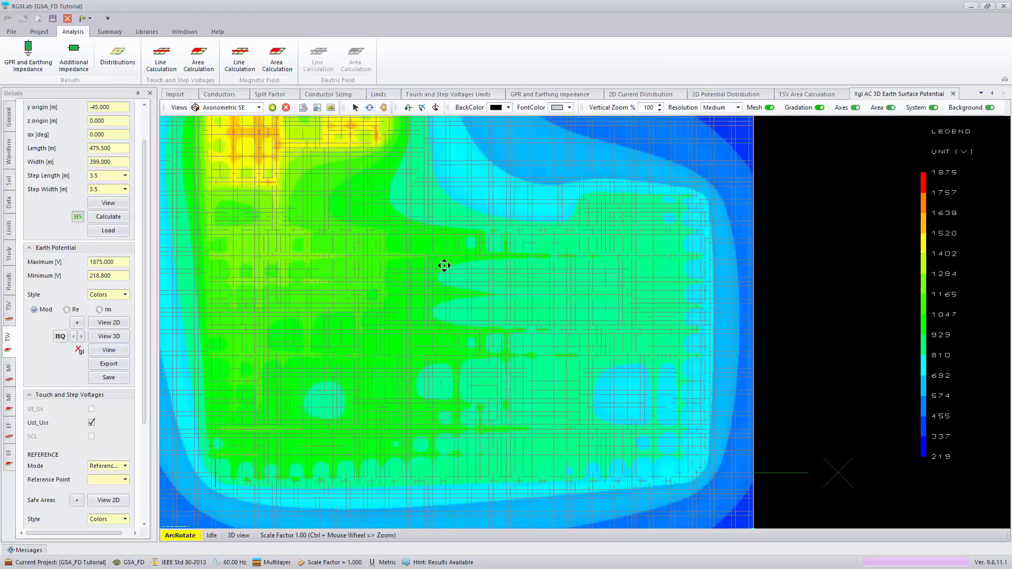
left_click_drag(445, 267, 433, 306)
scroll(433, 306, "down", 2)
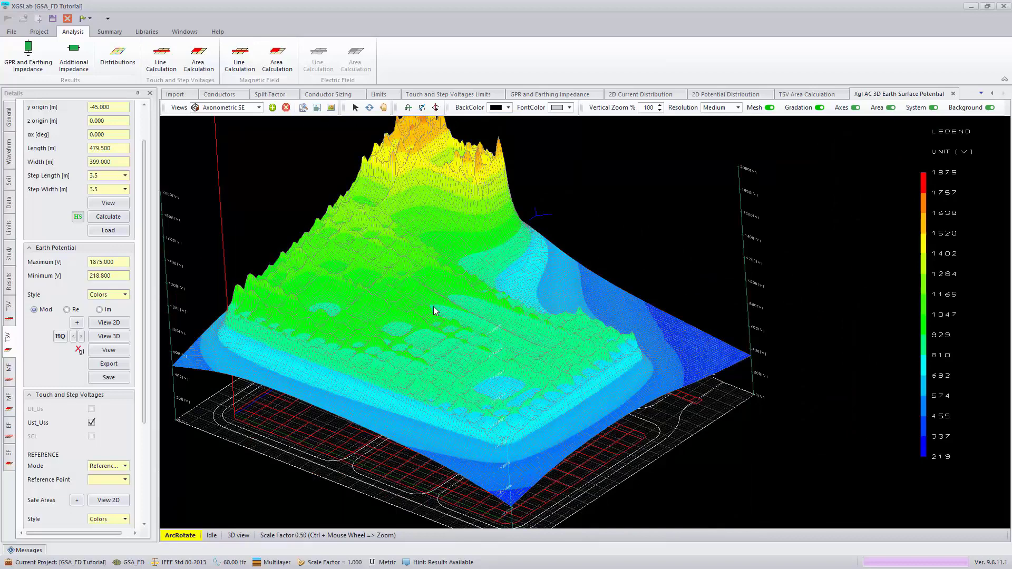
scroll(433, 306, "down", 1)
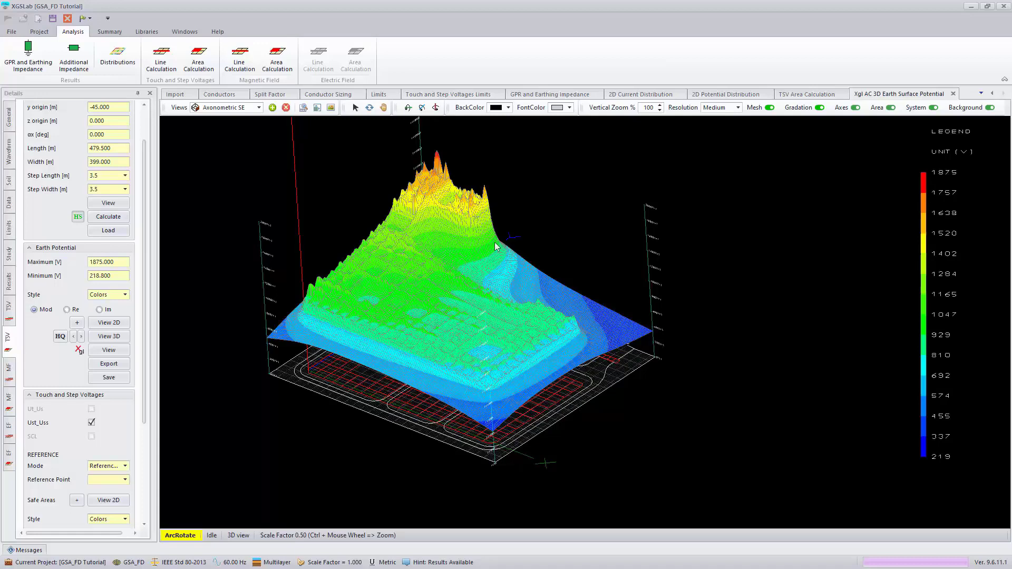
Choose Substation as the reference point for the touch and step voltages
left_click_drag(146, 417, 146, 434)
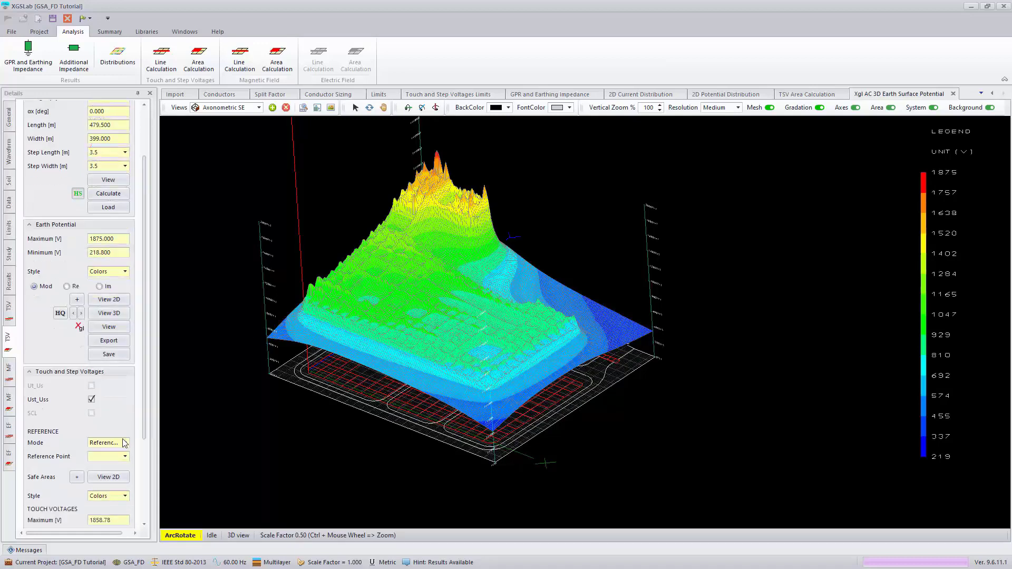
left_click(124, 457)
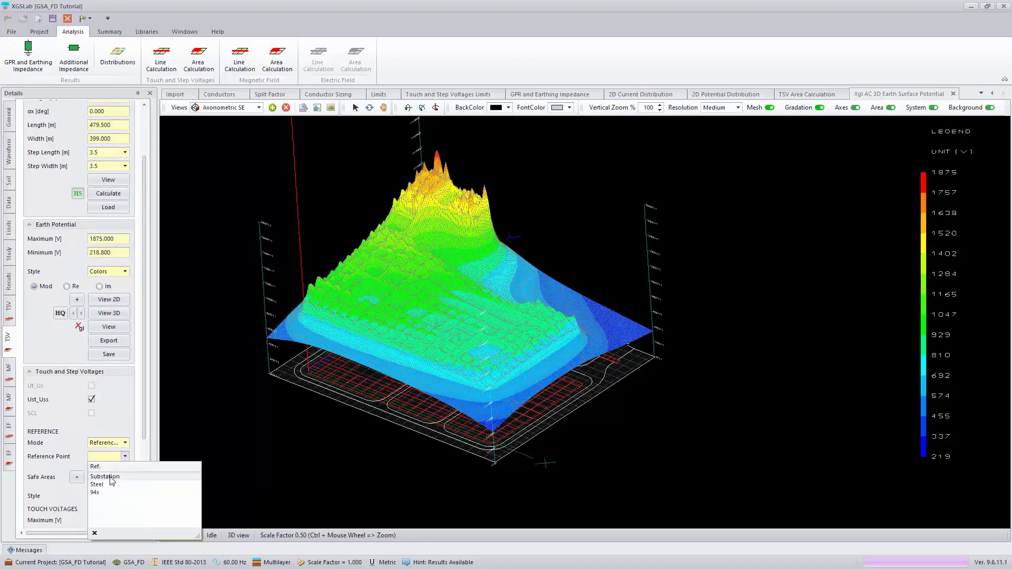
left_click(110, 477)
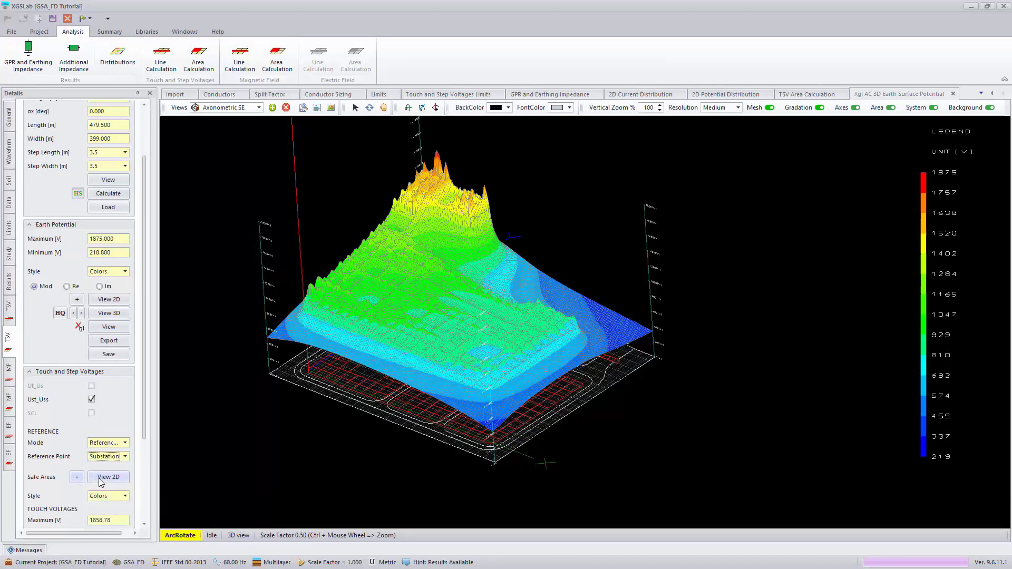
Display the 2D safe areas map for the Substation reference point and inspect touch and step voltages at several locations
left_click(99, 475)
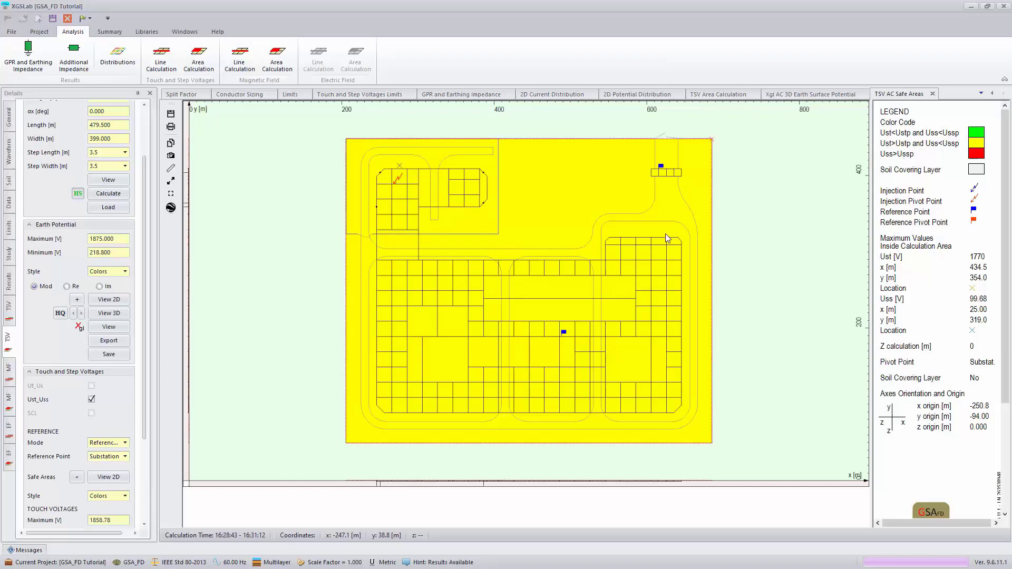
mouse_move(666, 234)
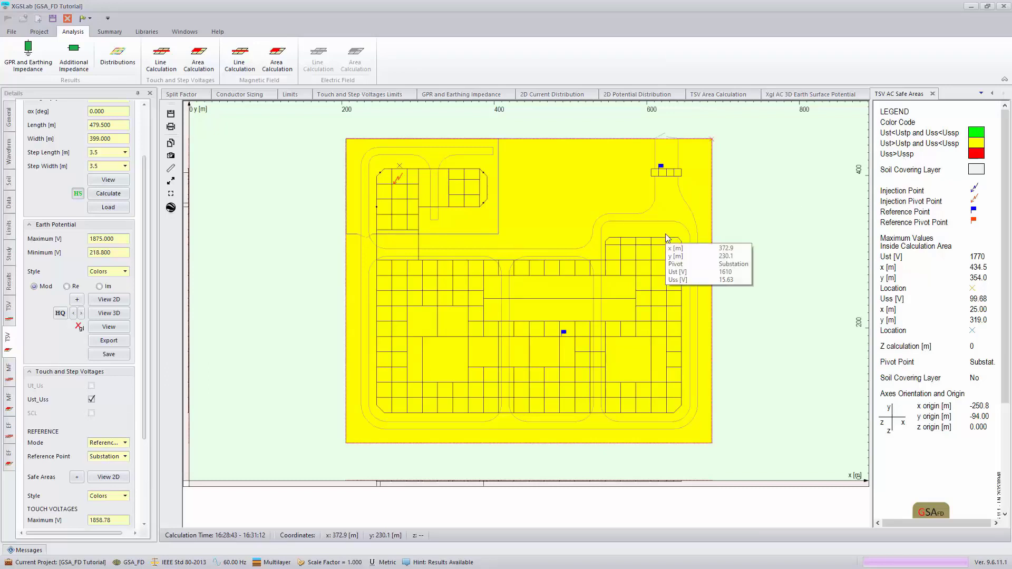
mouse_move(548, 205)
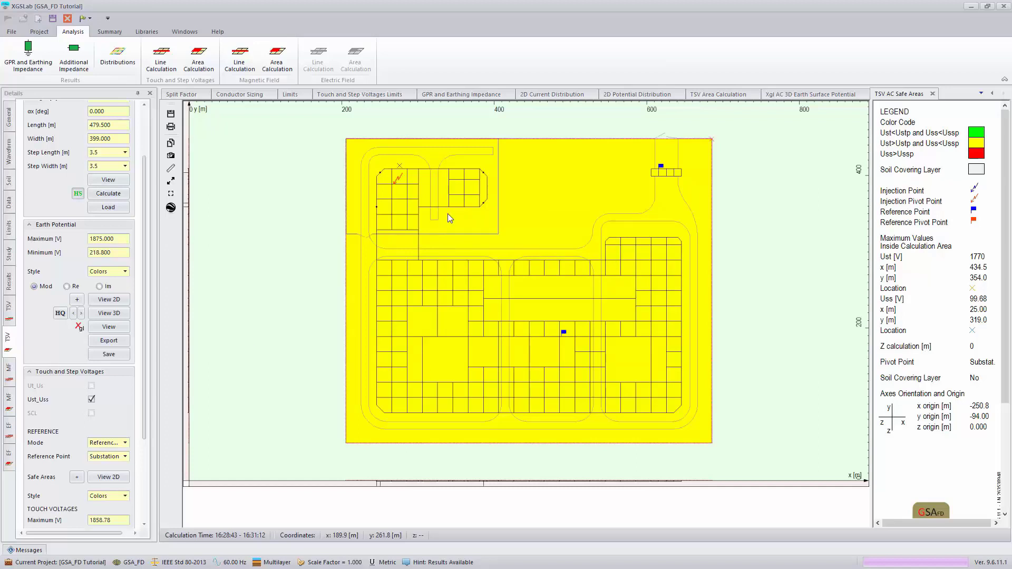
mouse_move(448, 215)
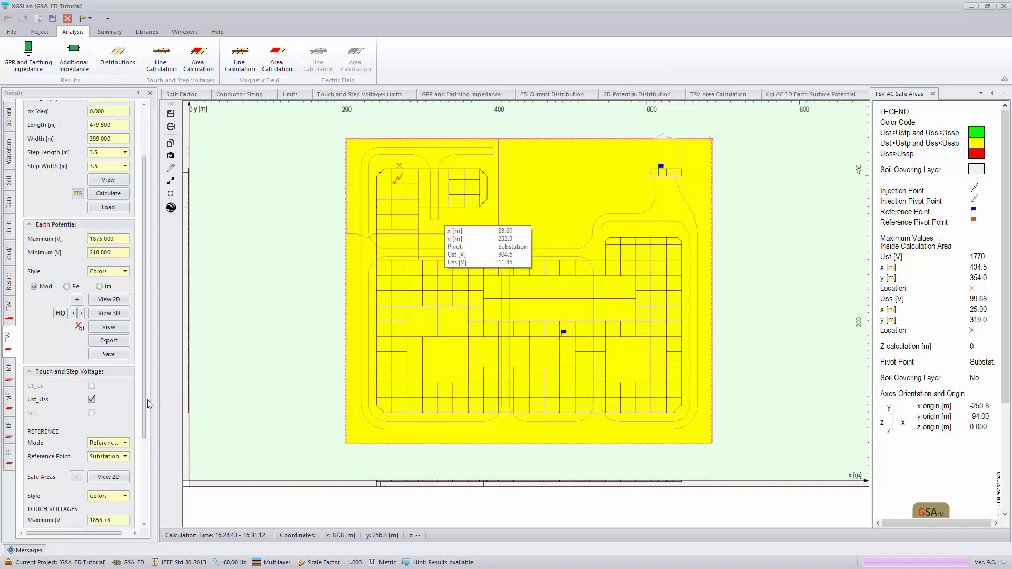
Set the touch and step voltage reference mode to All References, plot a new safe areas map and inspect point values inside the grid
scroll(144, 404, "down", 3)
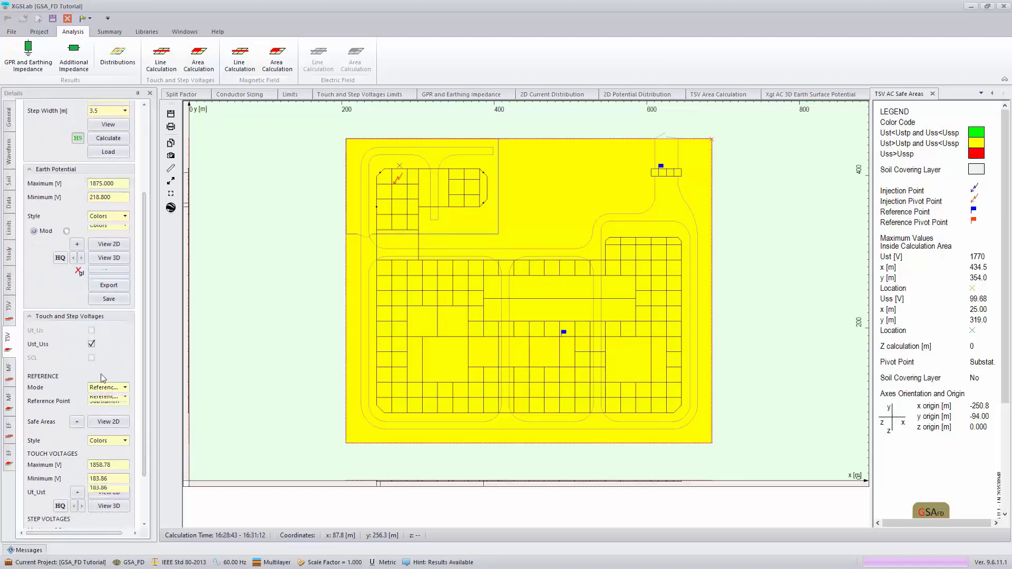
left_click(123, 389)
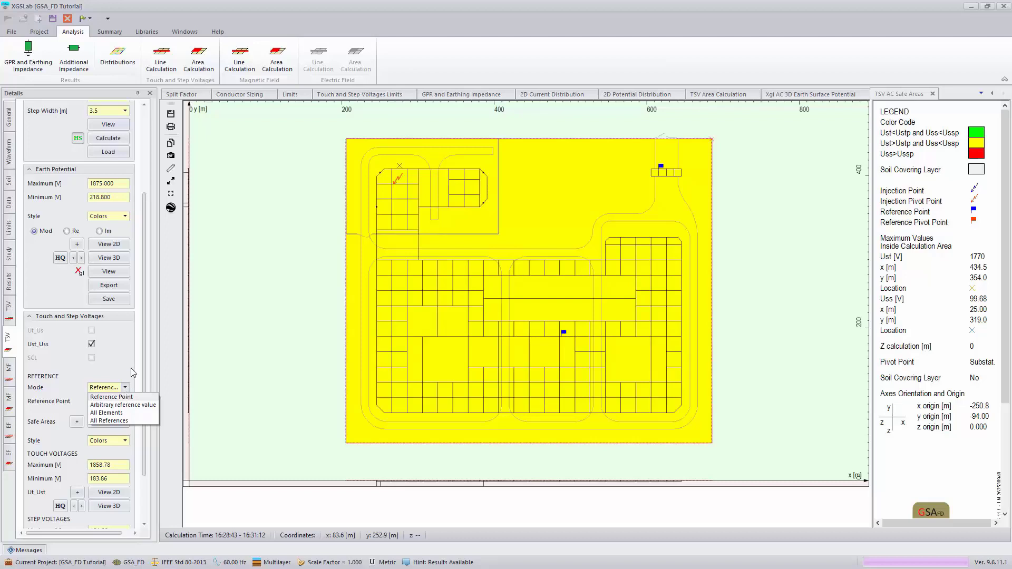
left_click(117, 421)
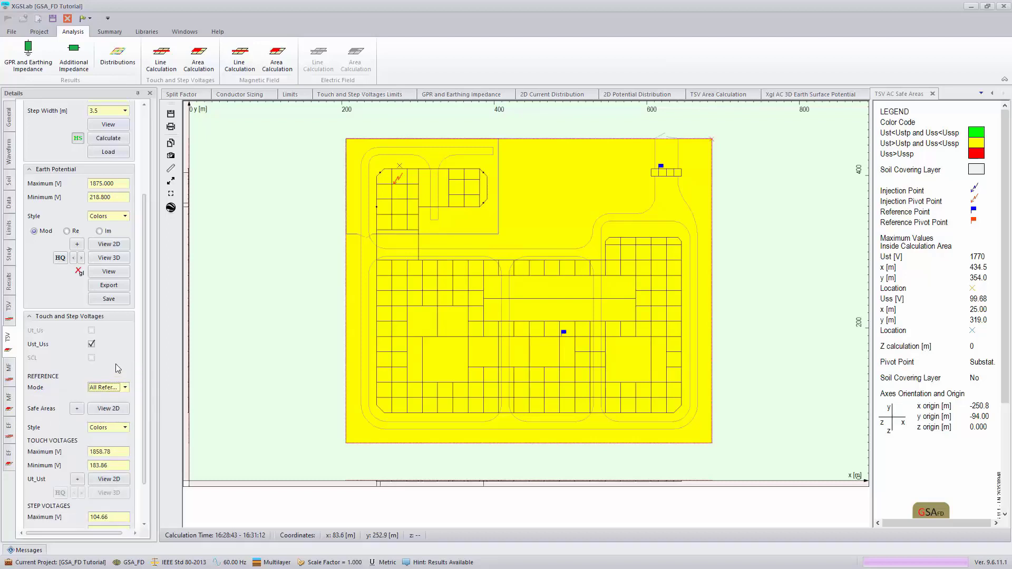
mouse_move(540, 297)
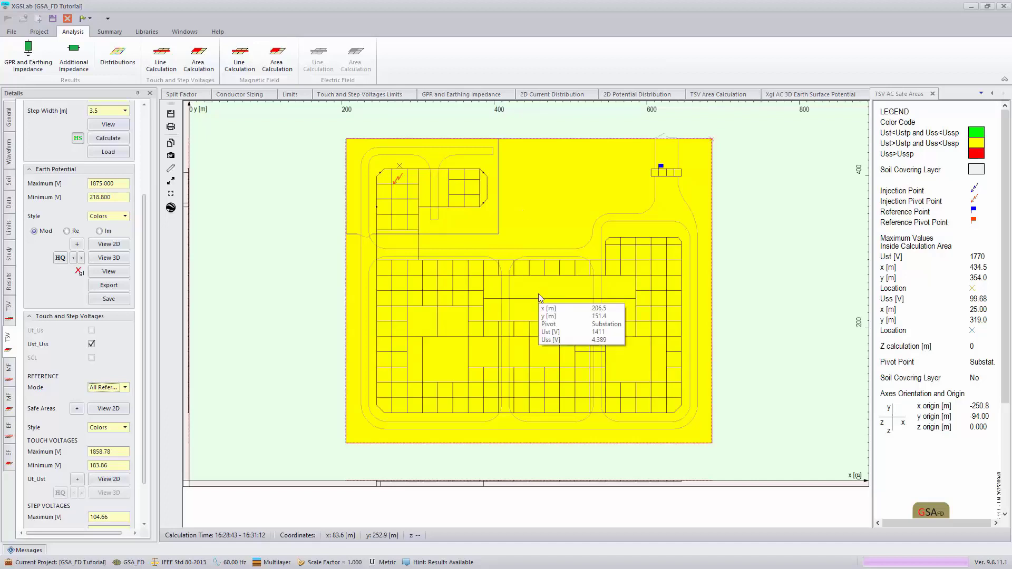
left_click(77, 409)
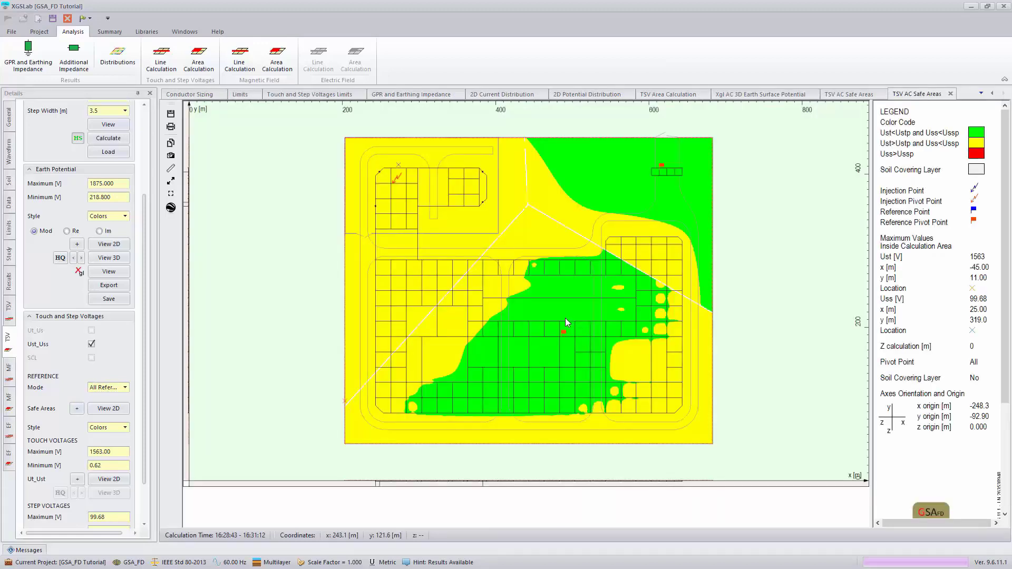
mouse_move(563, 333)
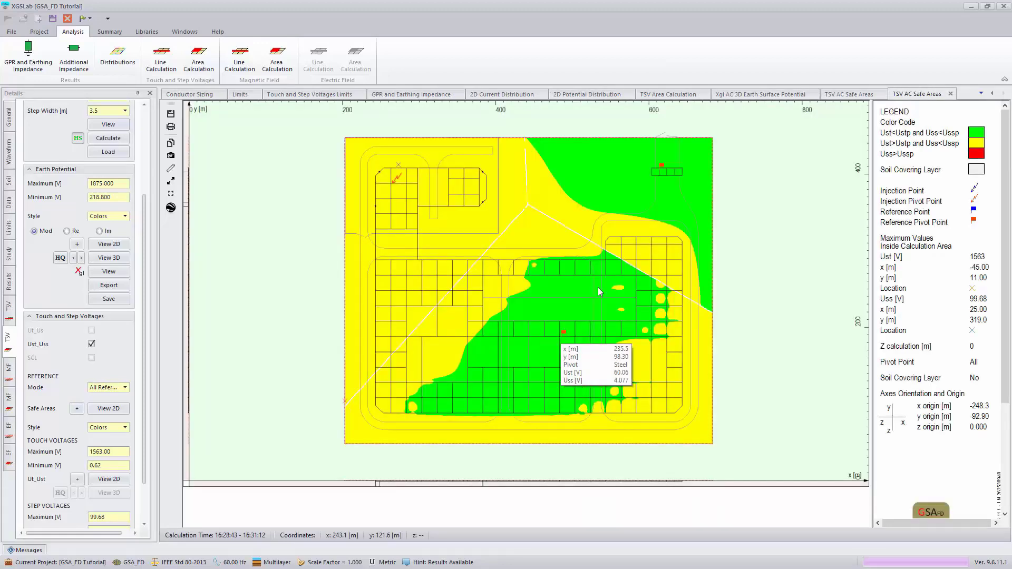
mouse_move(542, 362)
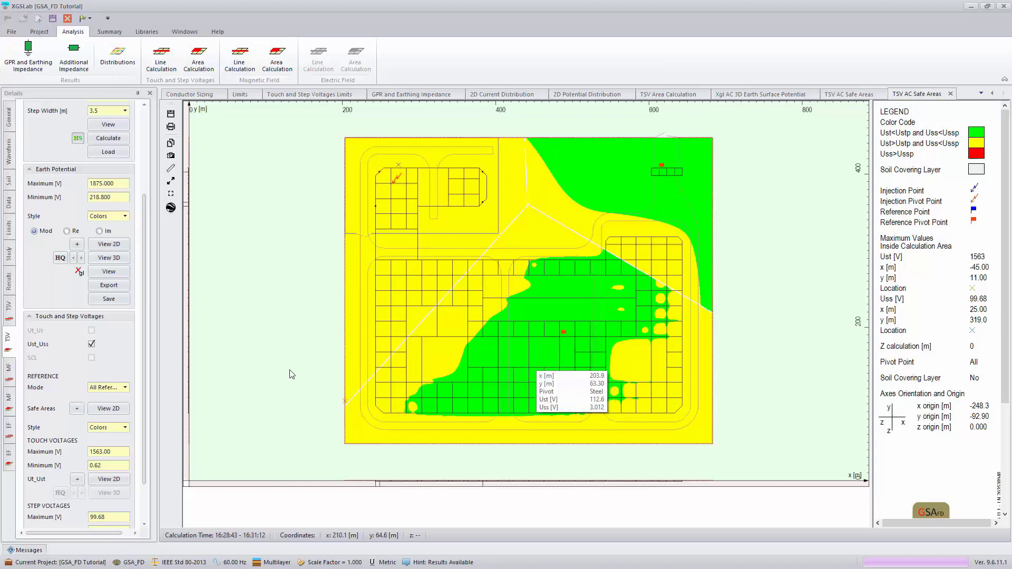
Set the reference mode to All Elements with an infinite (∞) reach distance and plot another new safe areas map
left_click(126, 387)
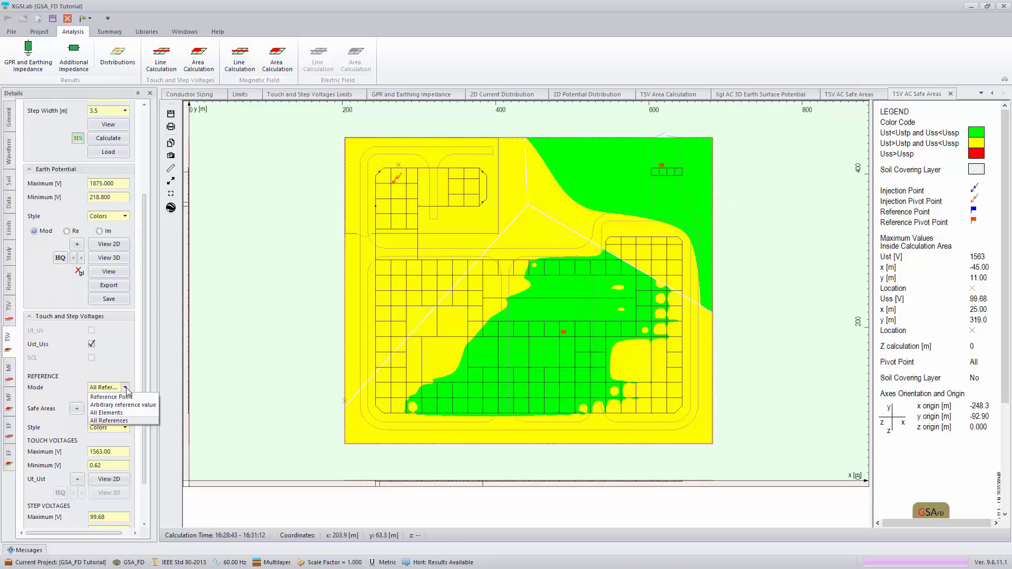
left_click(109, 412)
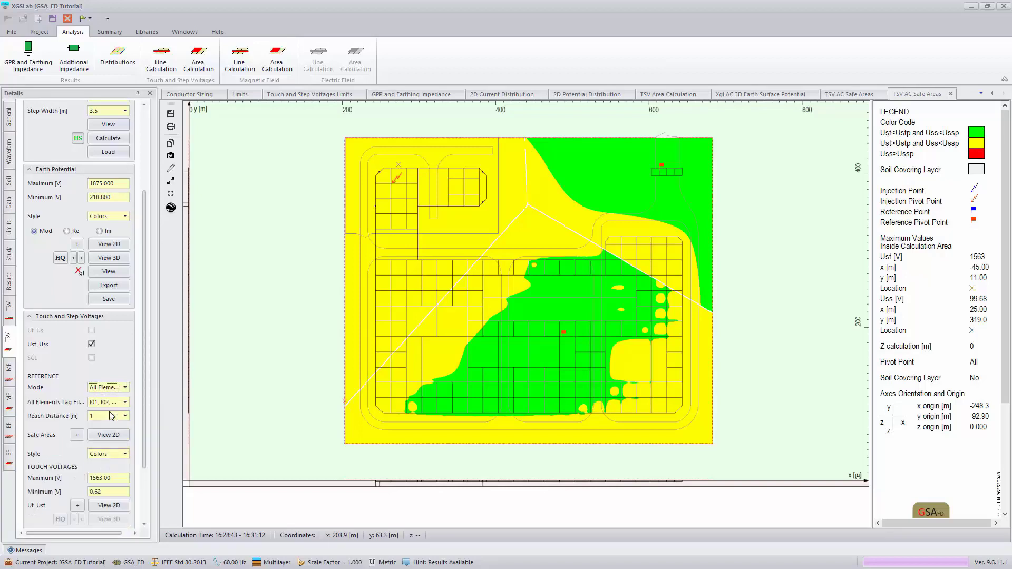
left_click(409, 204)
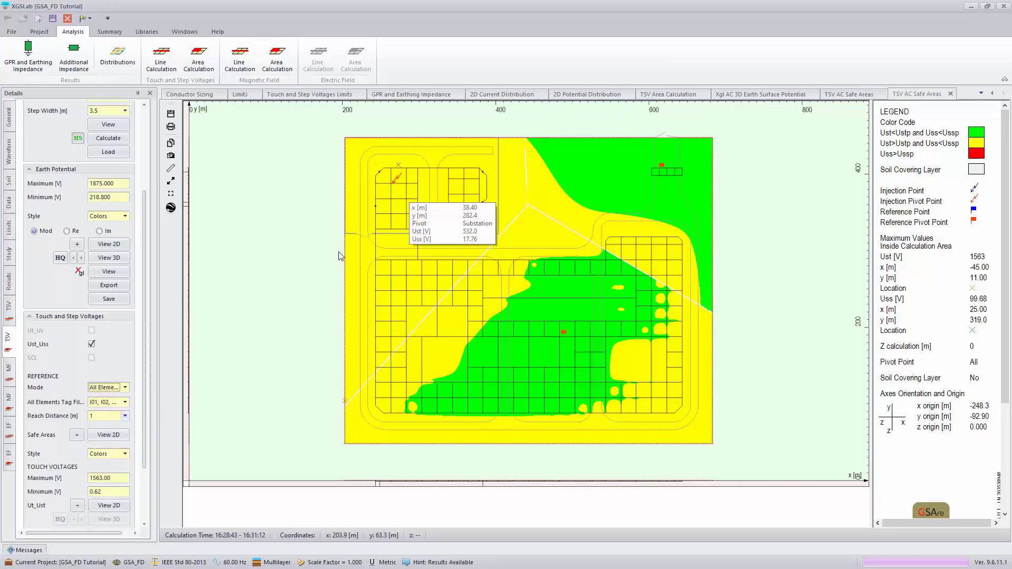
left_click(126, 416)
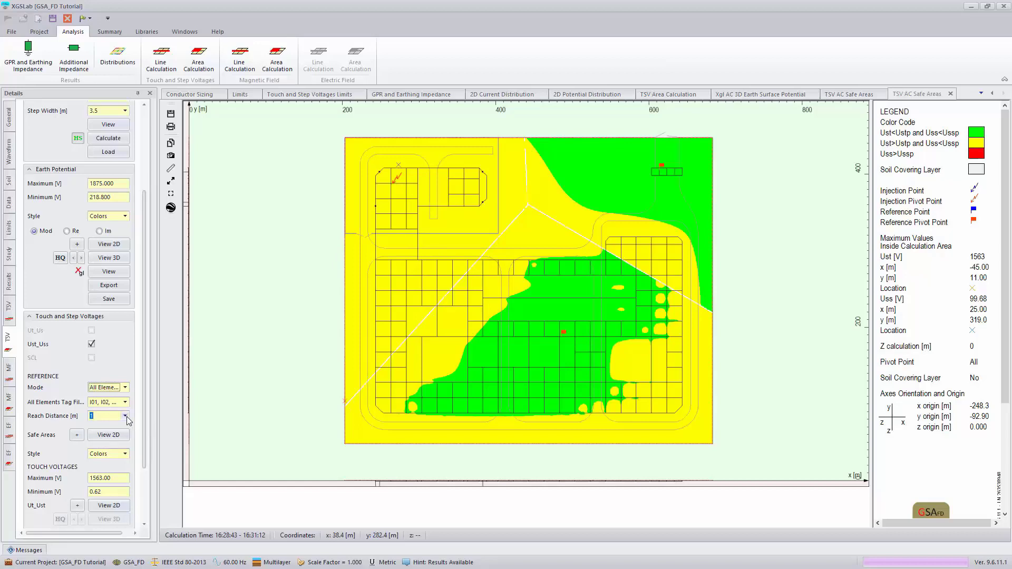
scroll(126, 464, "down", 2)
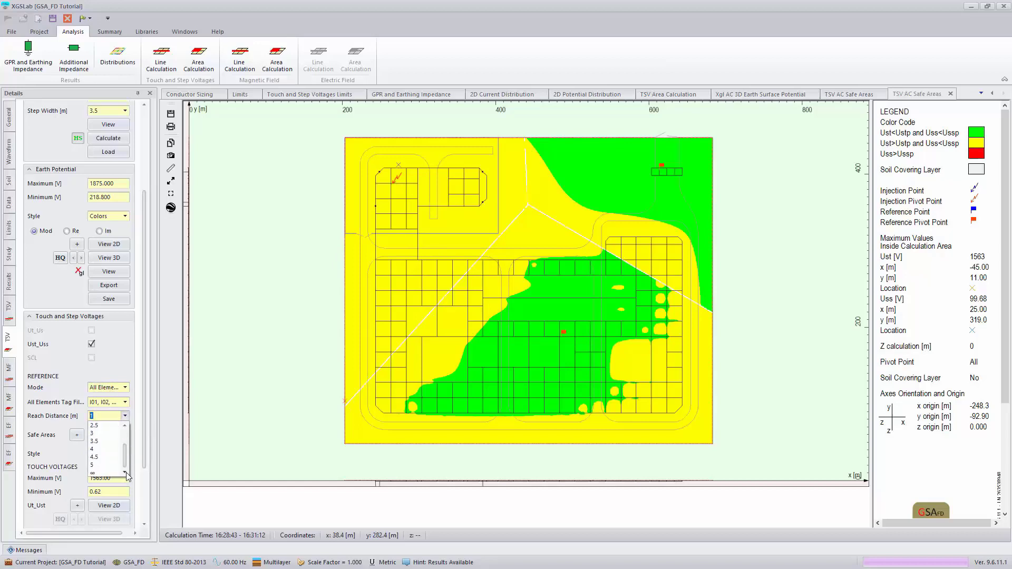
left_click(97, 472)
left_click(77, 435)
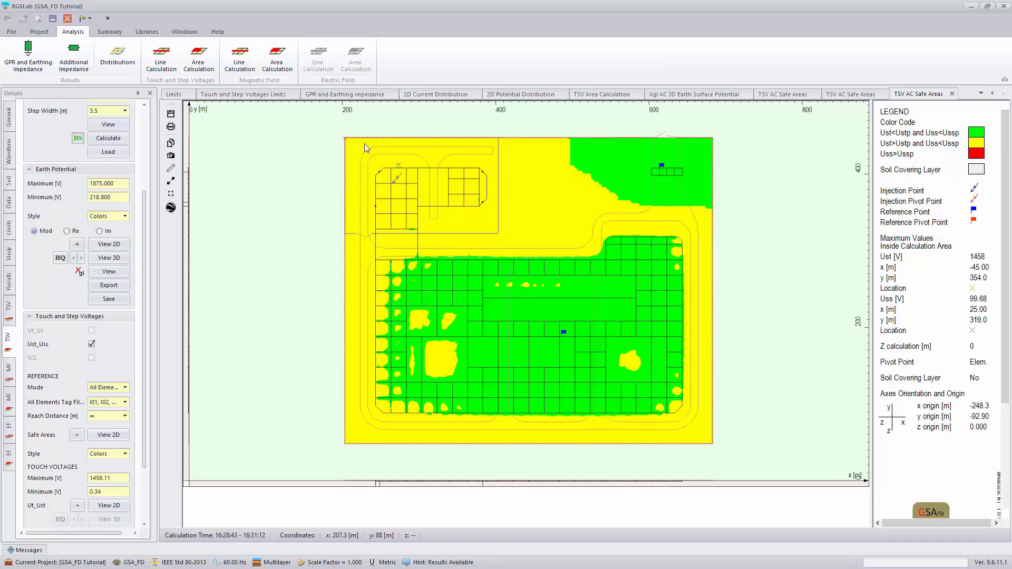
Add an Asphalt soil covering layer with a thickness of 50 mm to the multilayer soil model
left_click(10, 184)
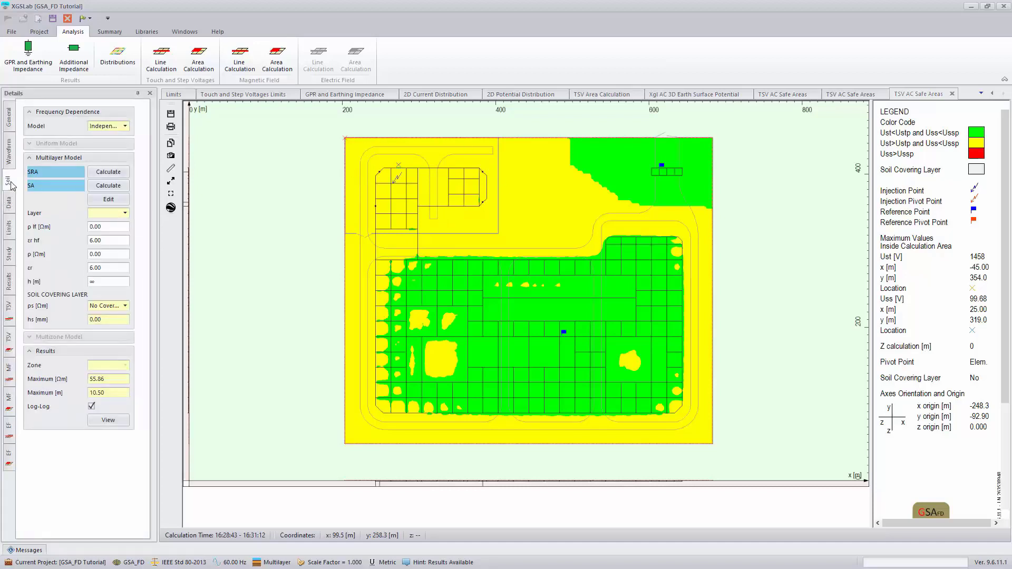
left_click(126, 306)
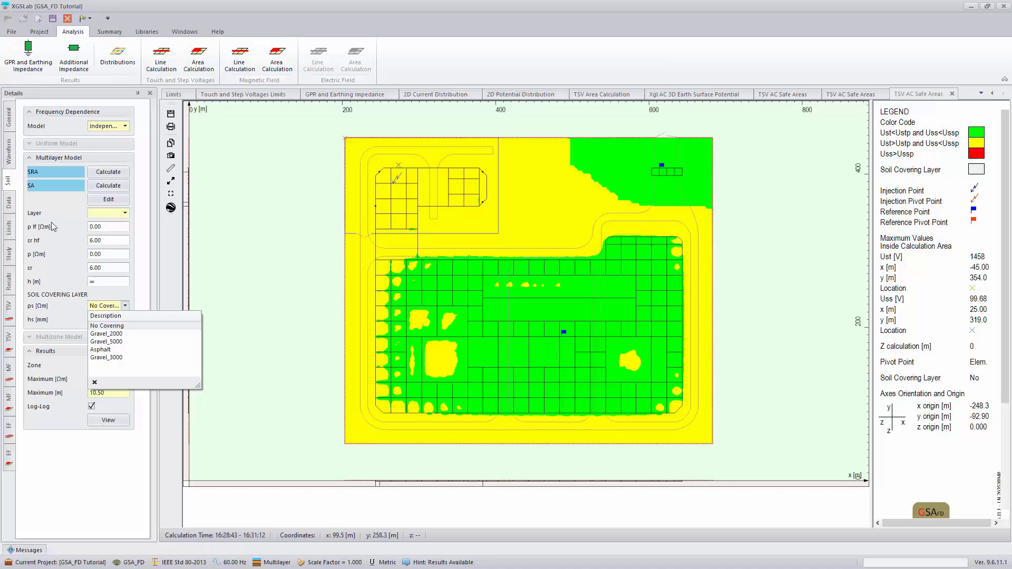
left_click(112, 349)
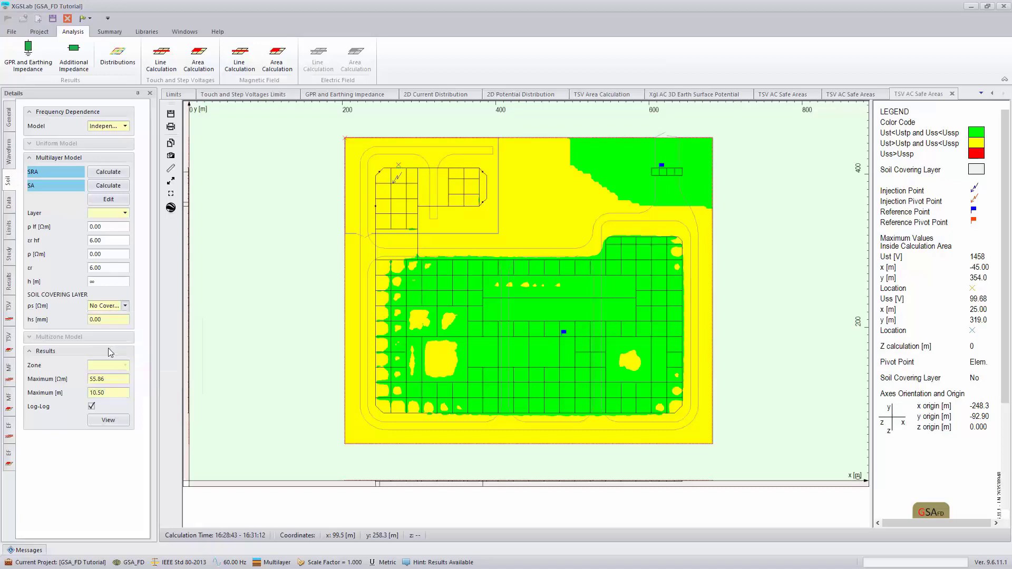
left_click(109, 319)
type("50")
Recalculate the IEEE Std 80-2013 touch and step voltage limits with the soil covering layer and apply them to the project
left_click(46, 31)
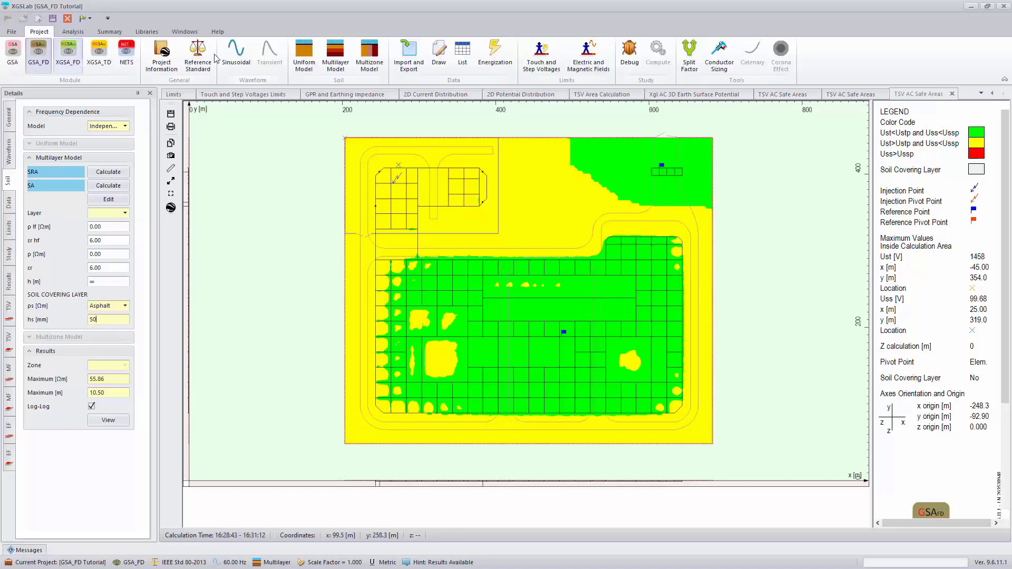
left_click(548, 51)
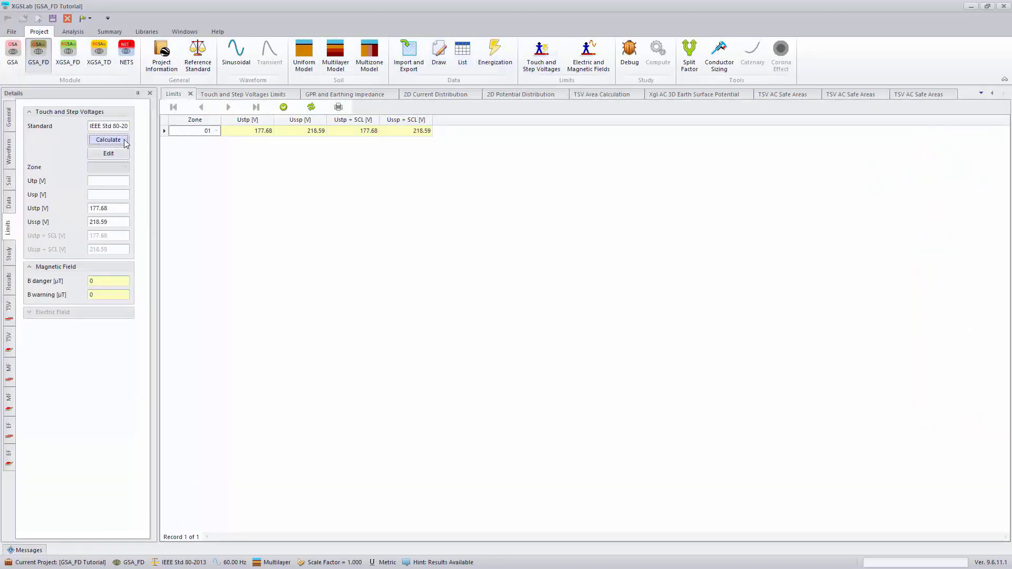
left_click(108, 140)
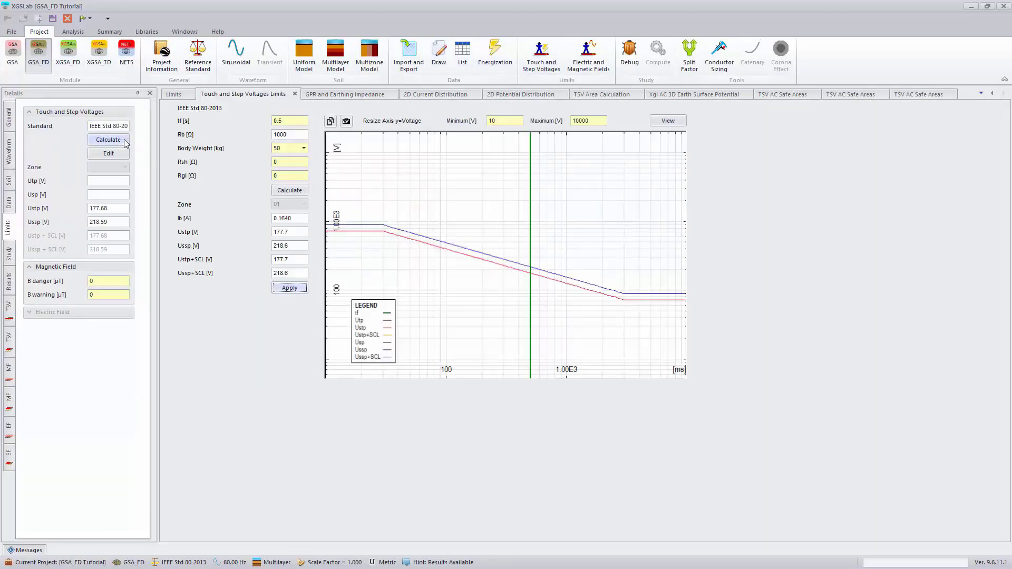
left_click(289, 191)
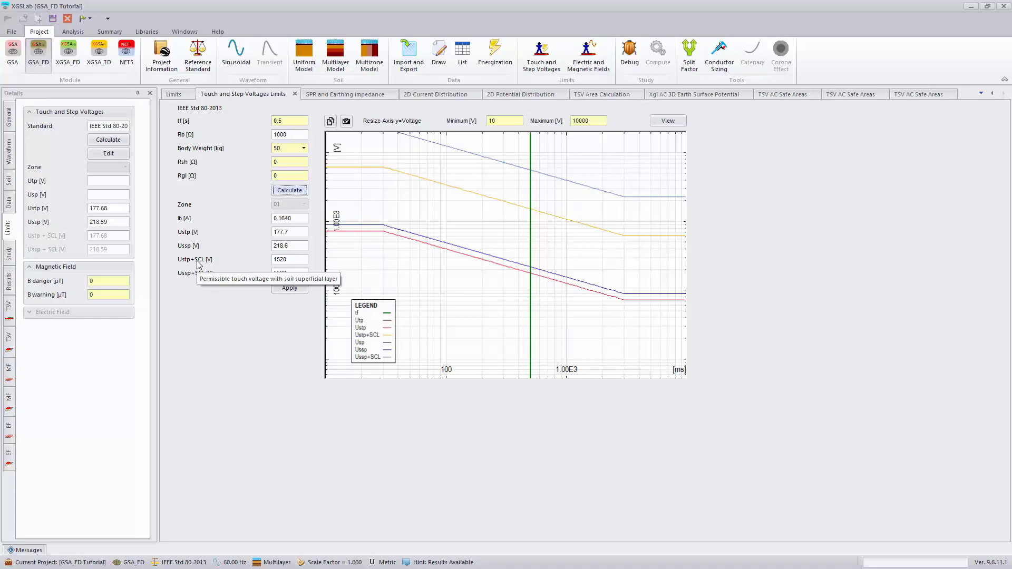
left_click(298, 289)
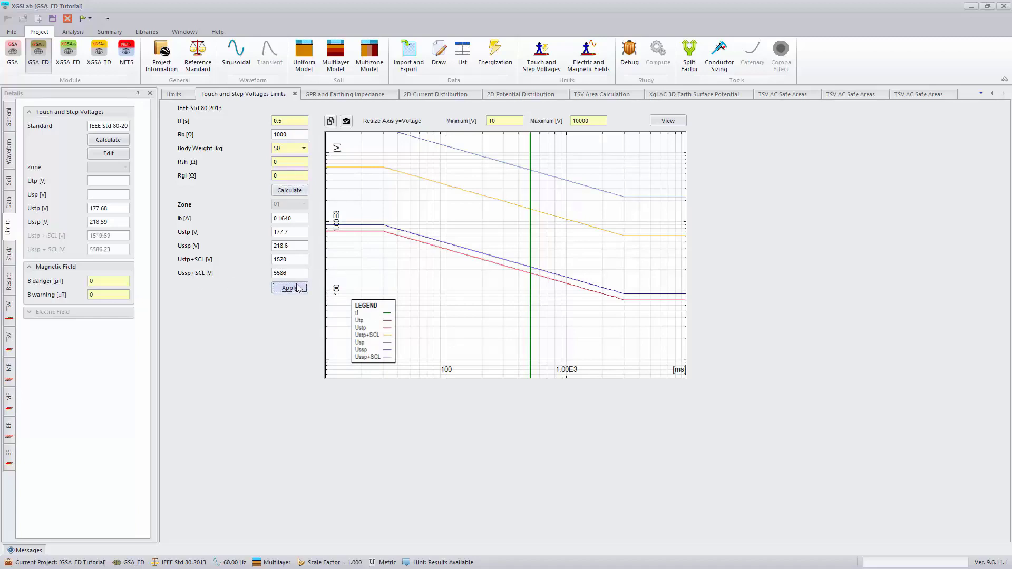
Include the soil covering layer (SCL) in the area touch and step voltage evaluation and set the reference mode to All Elements
left_click(9, 340)
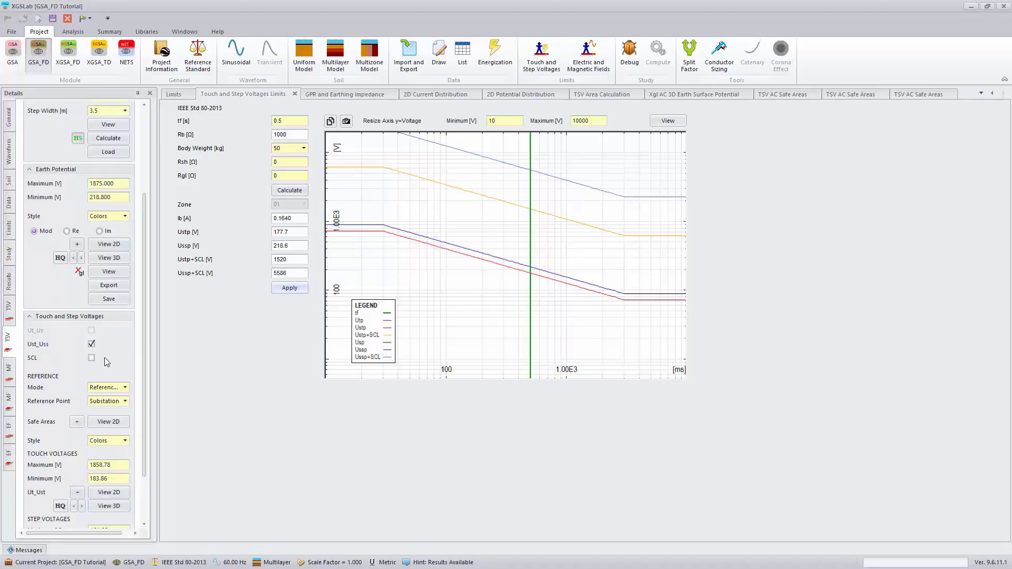
scroll(104, 357, "down", 1)
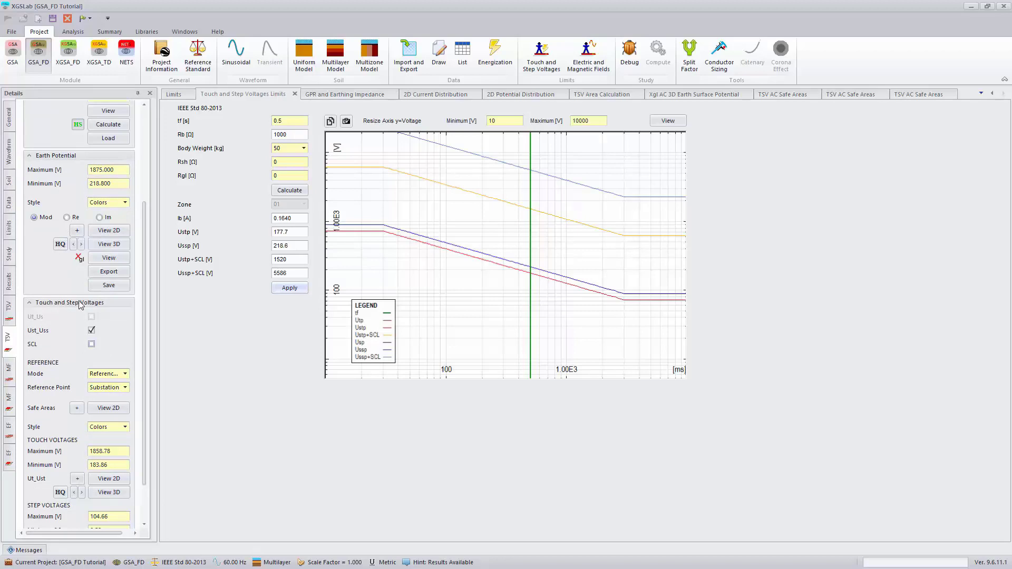
scroll(105, 306, "down", 4)
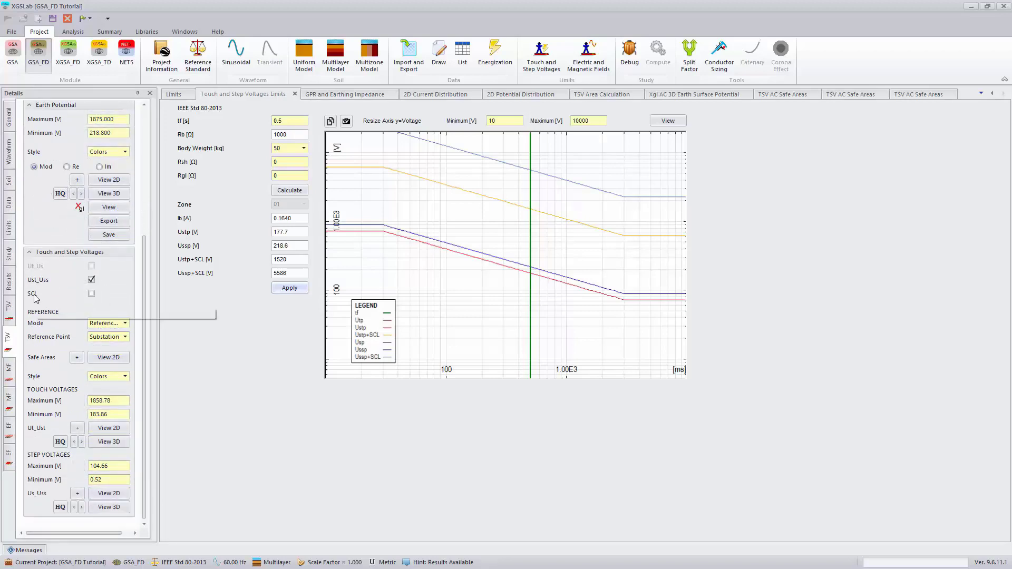
left_click(91, 294)
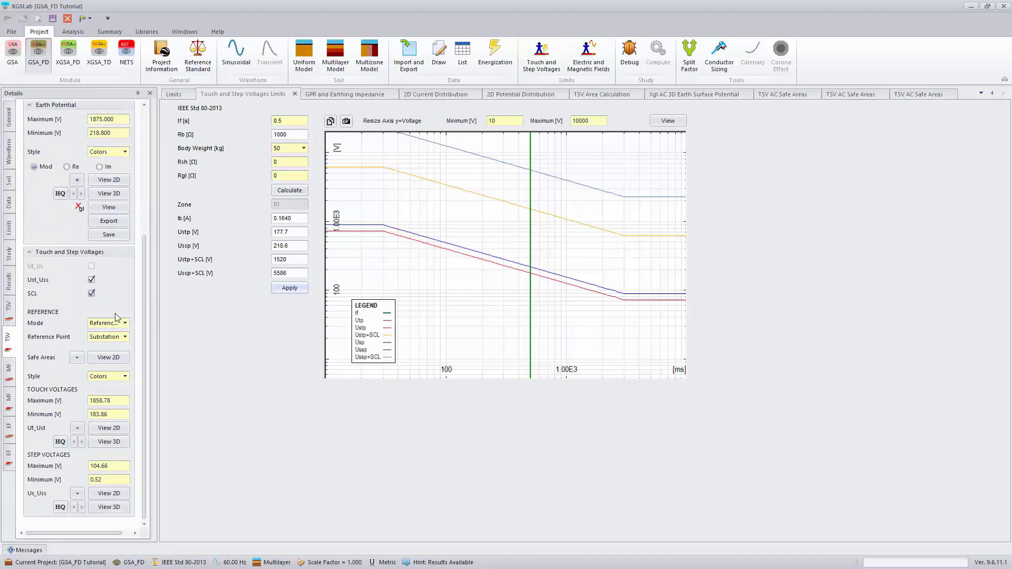
left_click(127, 324)
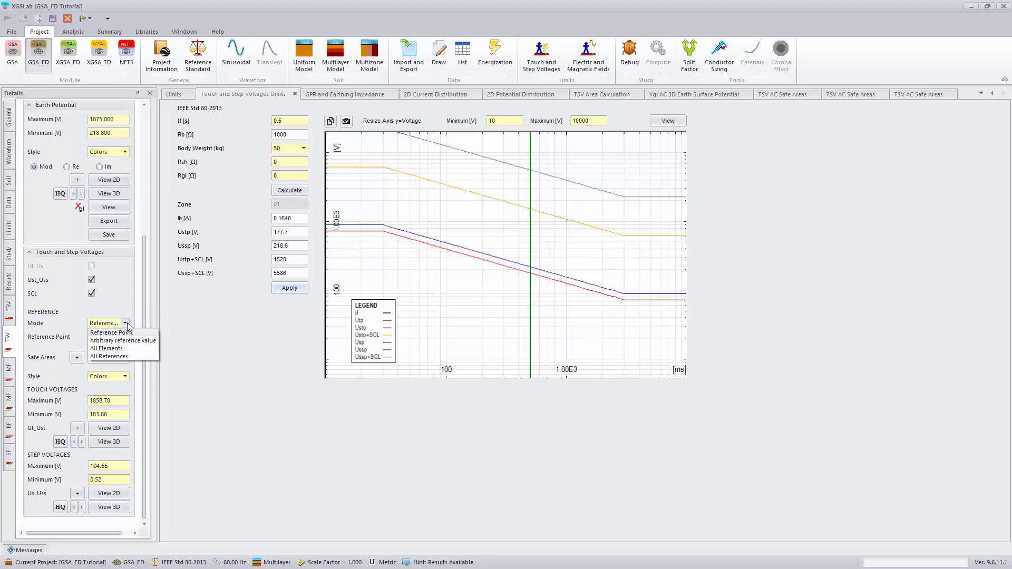
left_click(107, 349)
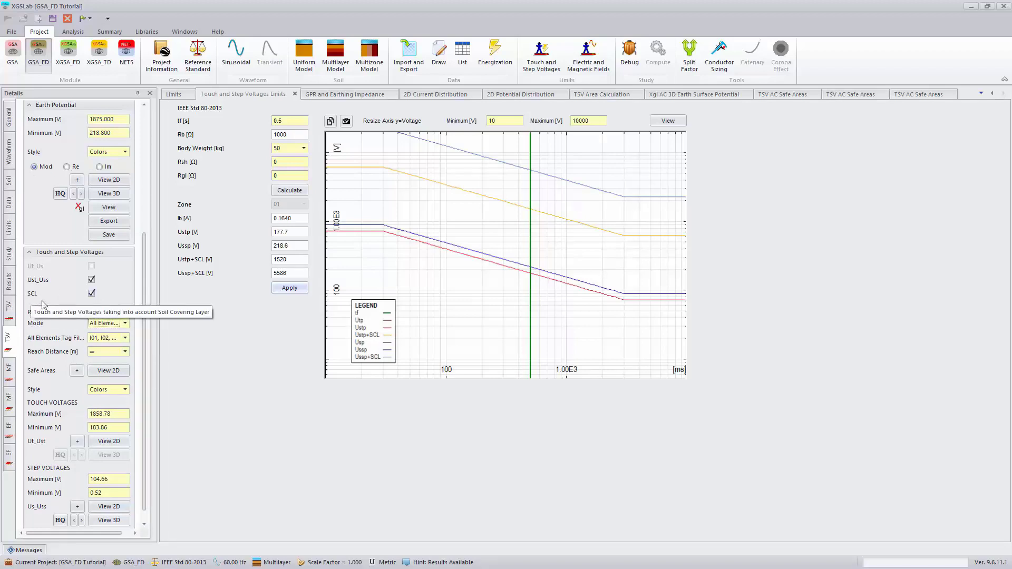
Plot a new safe areas map that accounts for the covering layer and save its image with the caption TSV AC Safe Areas
left_click(79, 371)
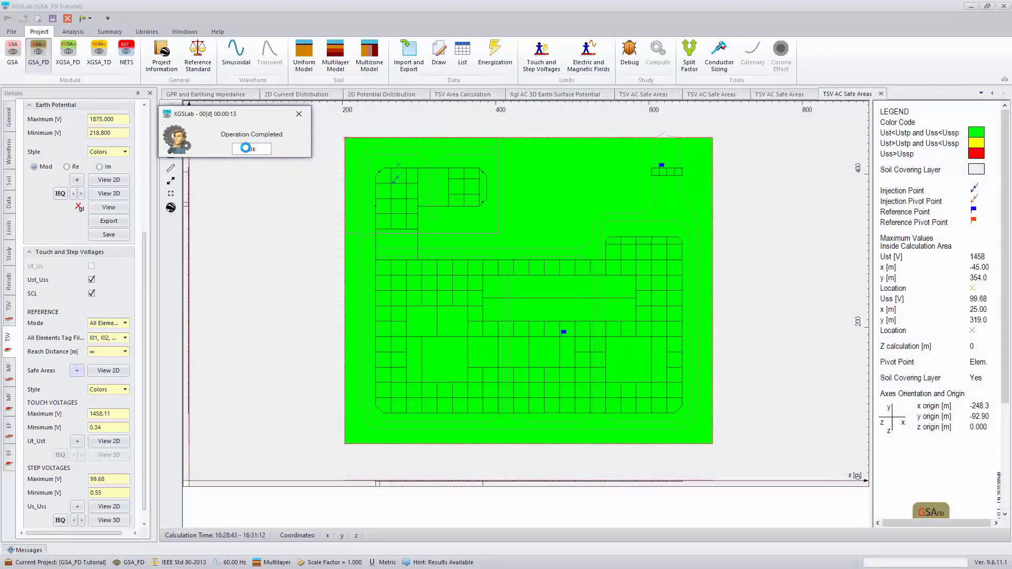
left_click(244, 151)
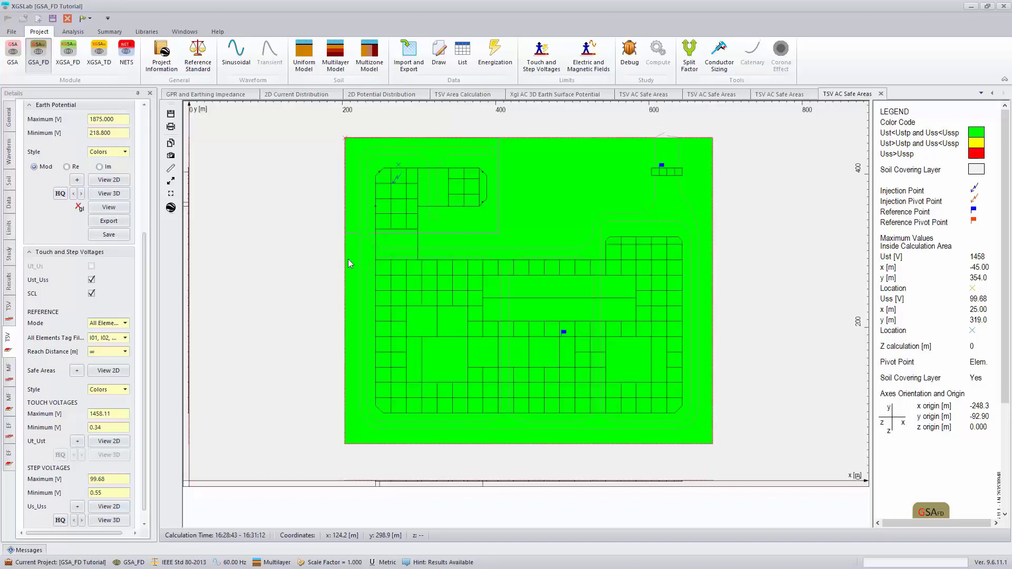
left_click(171, 158)
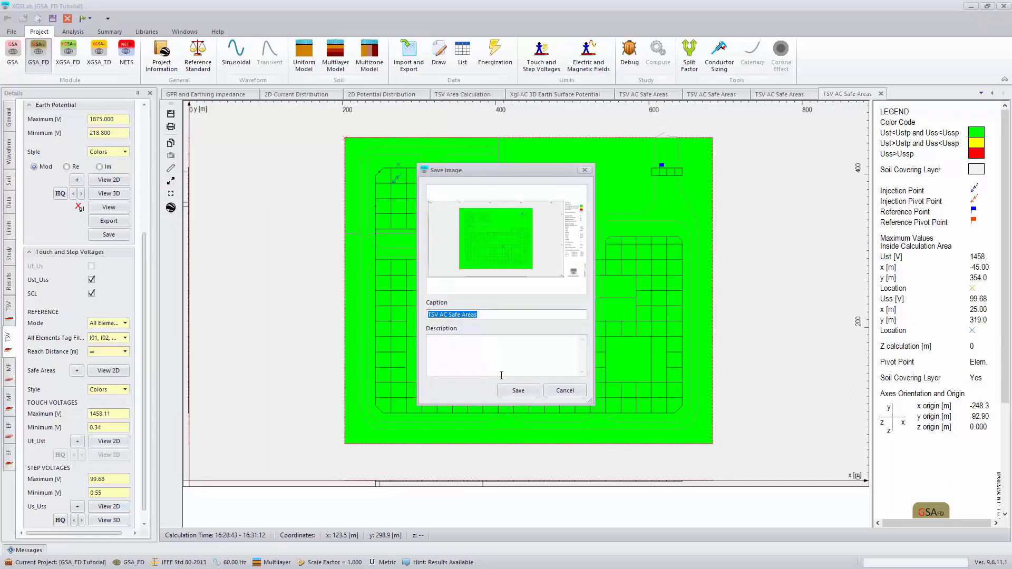
left_click(528, 391)
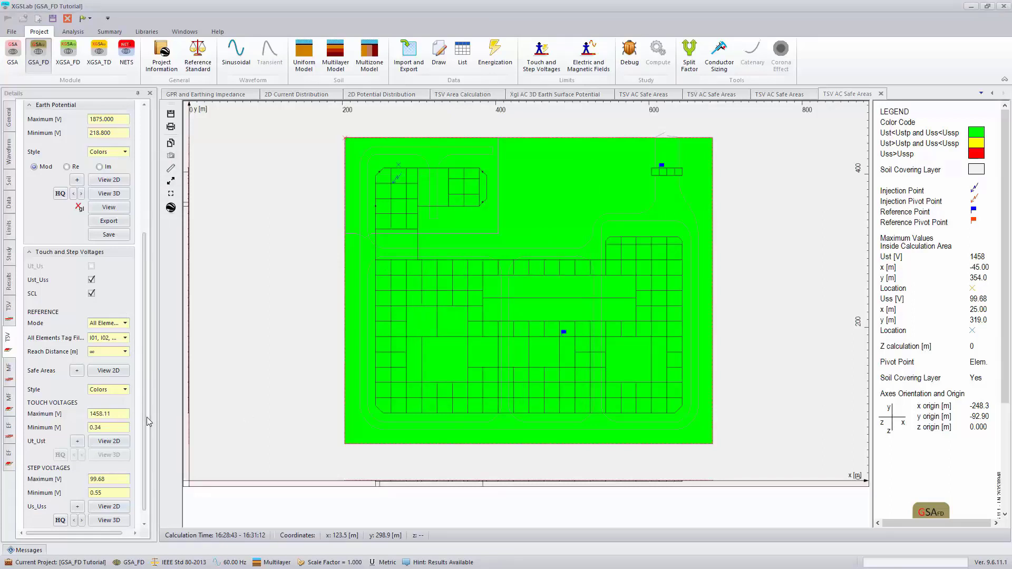
Plot the 2D touch voltages with the soil covering layer and save the image with the caption AC 2D Touch Voltages
scroll(144, 431, "down", 1)
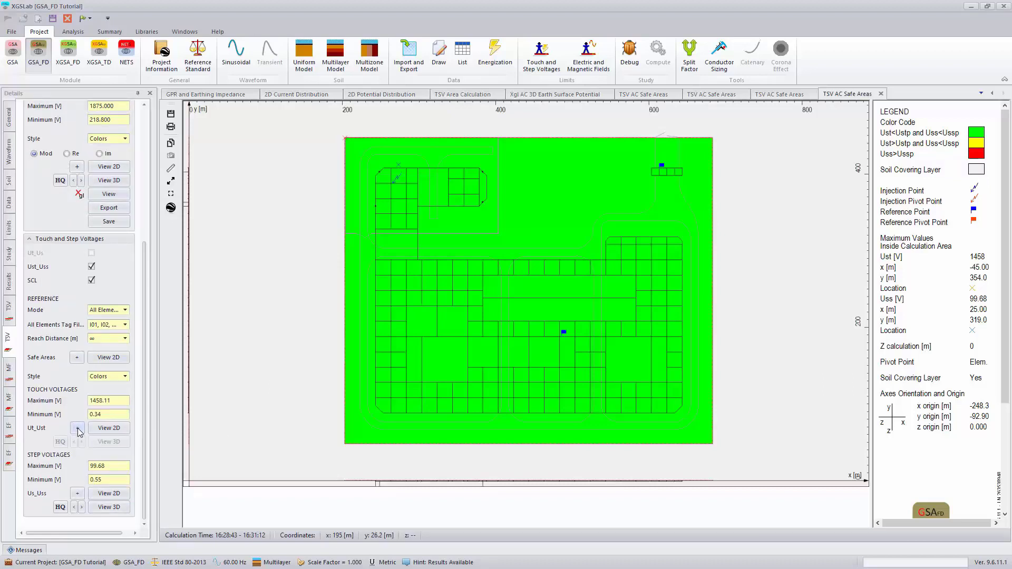
left_click(78, 429)
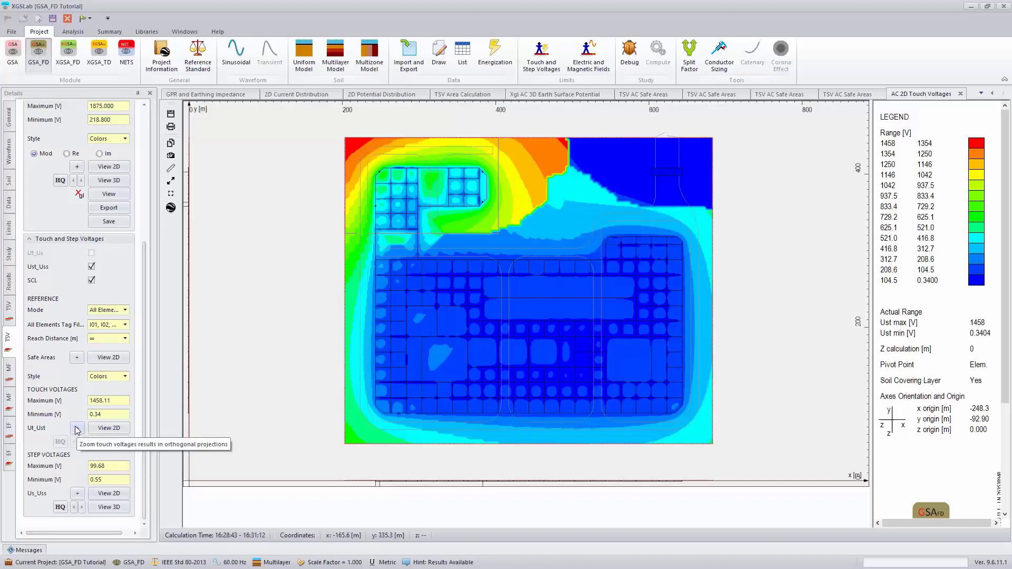
left_click(171, 156)
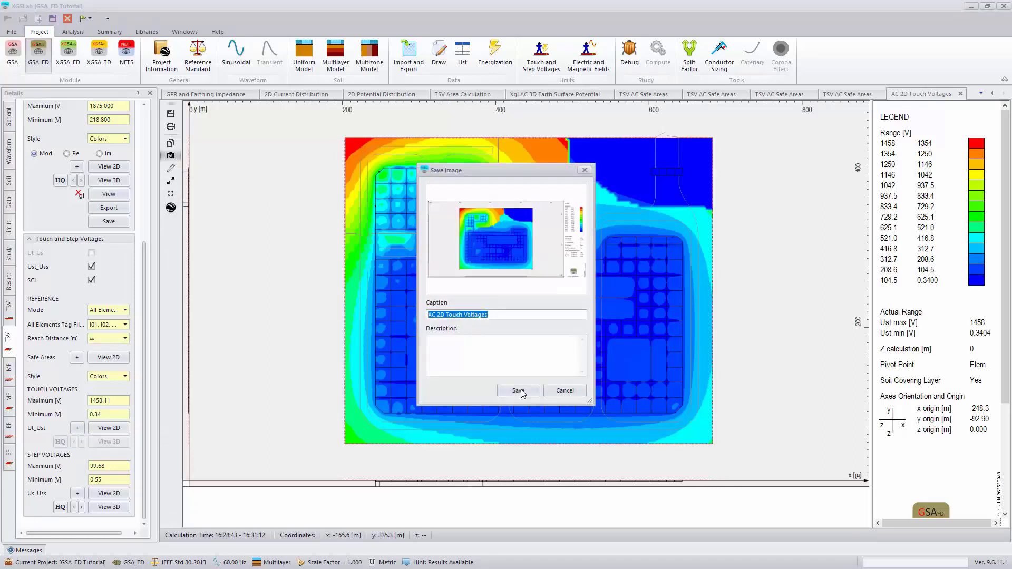
left_click(521, 391)
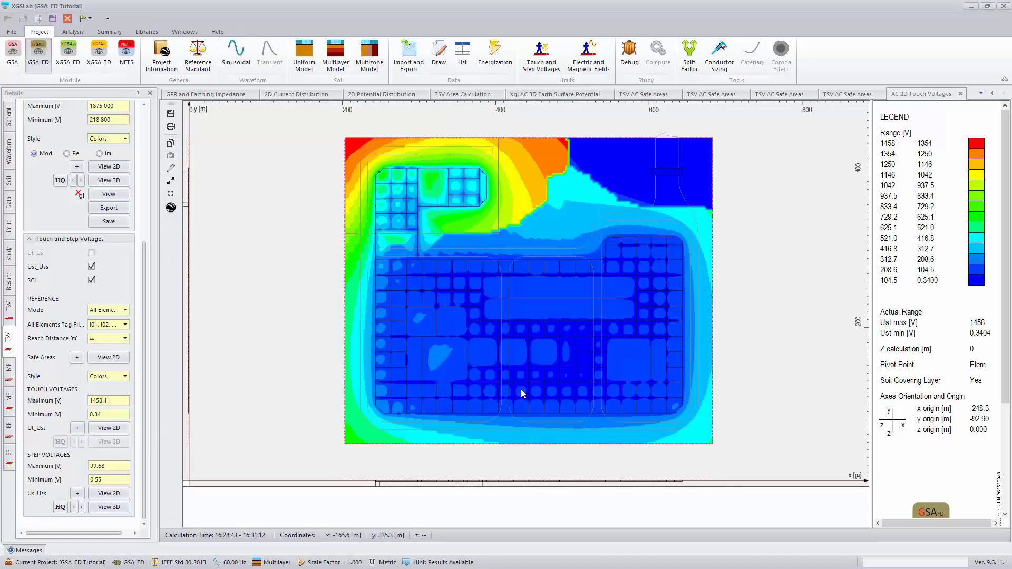
Plot the 2D step voltages with the soil covering layer and save the image with the caption AC 2D Step Voltages
left_click(78, 493)
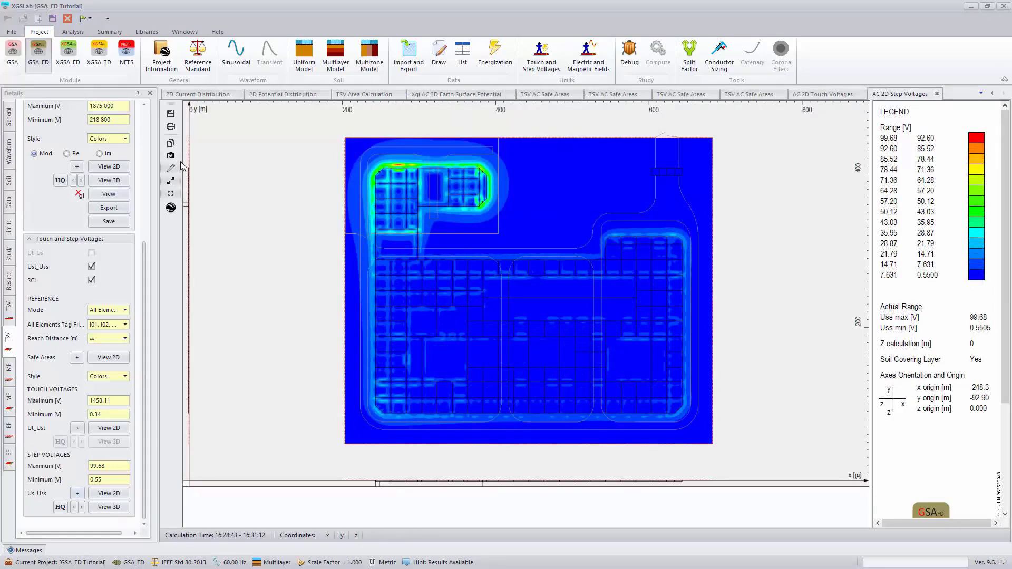
left_click(170, 156)
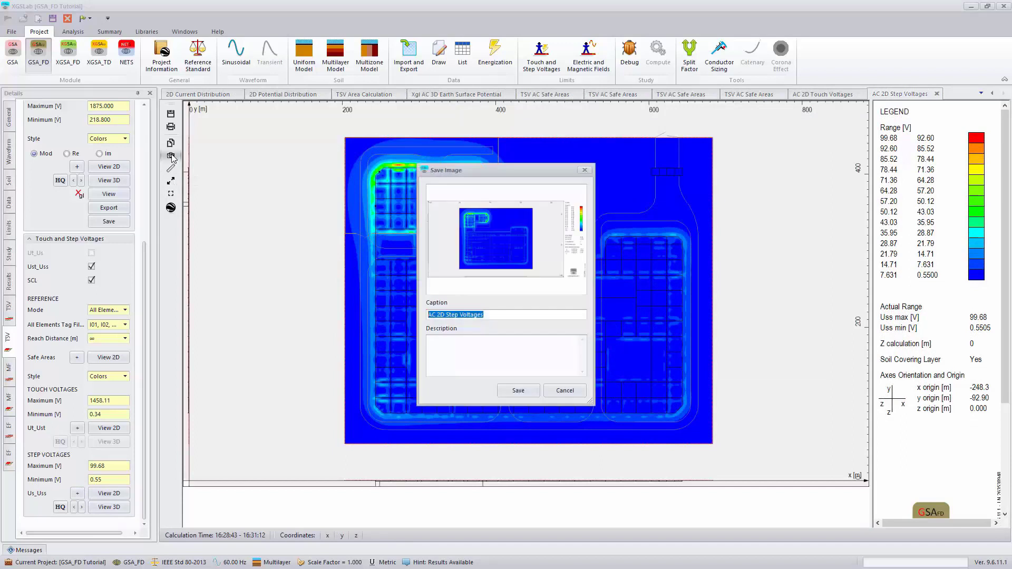
left_click(516, 390)
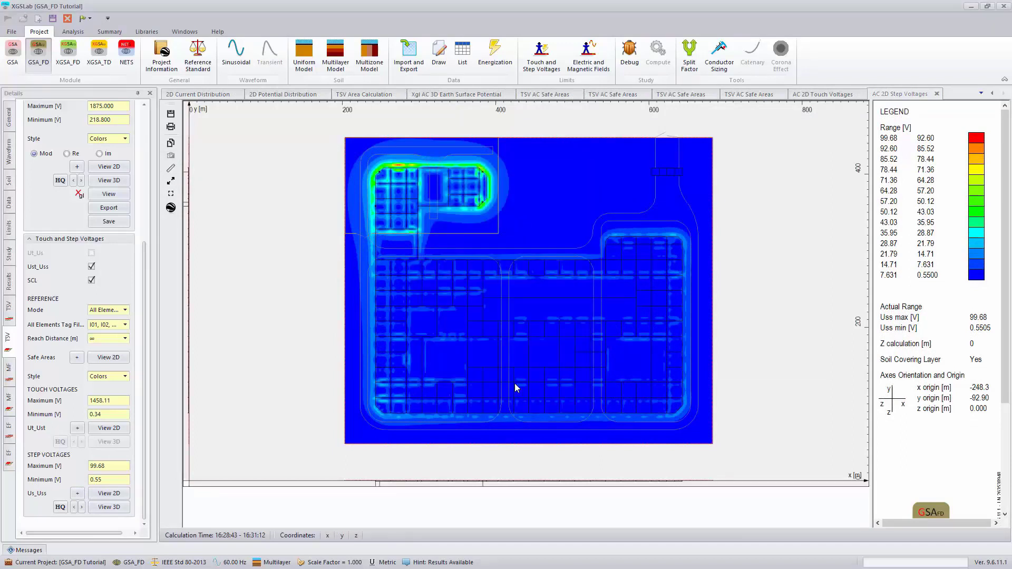
Review the saved images in the gallery and generate the project report with all sections included, from Waveform to List of Items
left_click(110, 32)
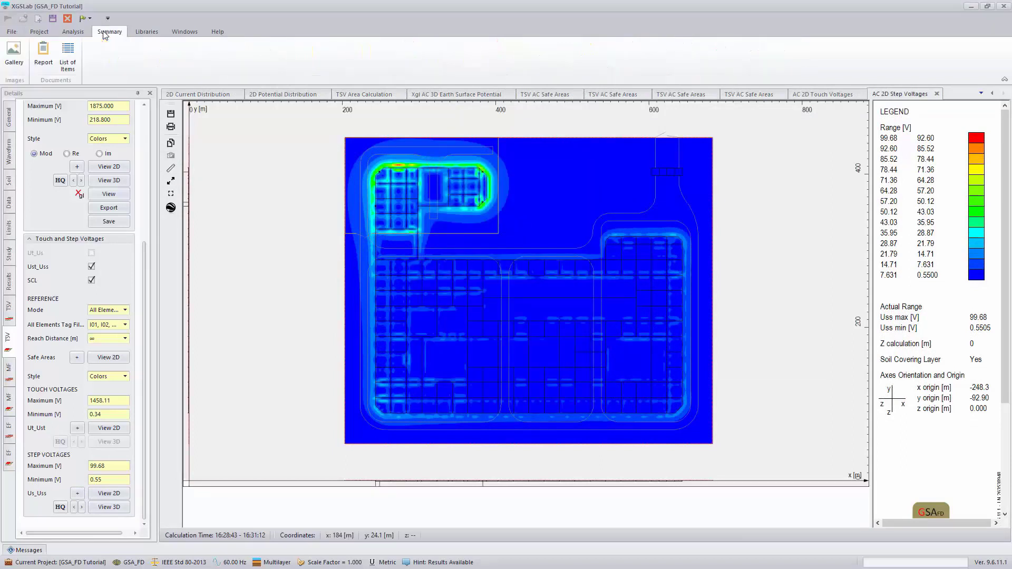
left_click(15, 52)
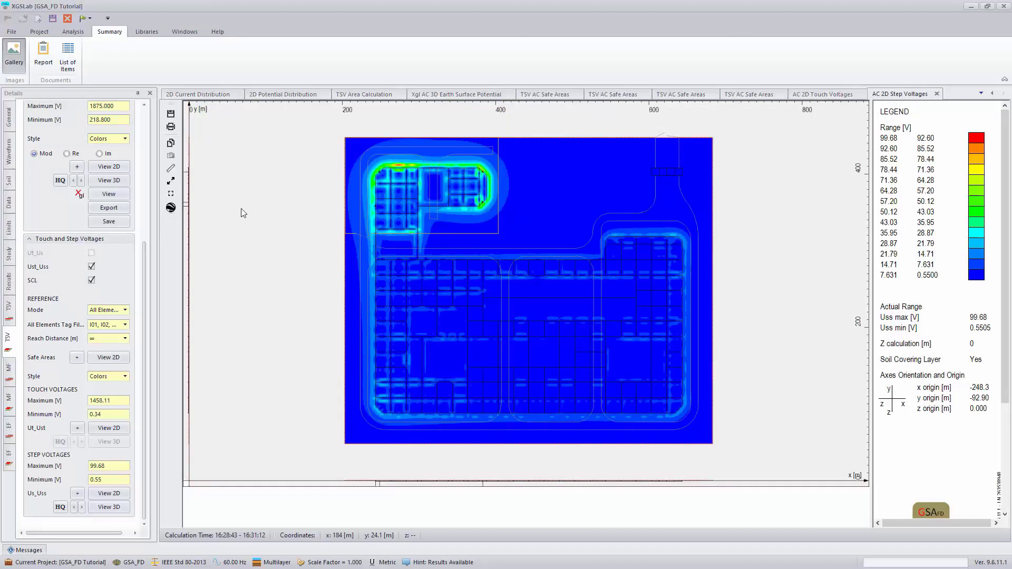
mouse_move(415, 272)
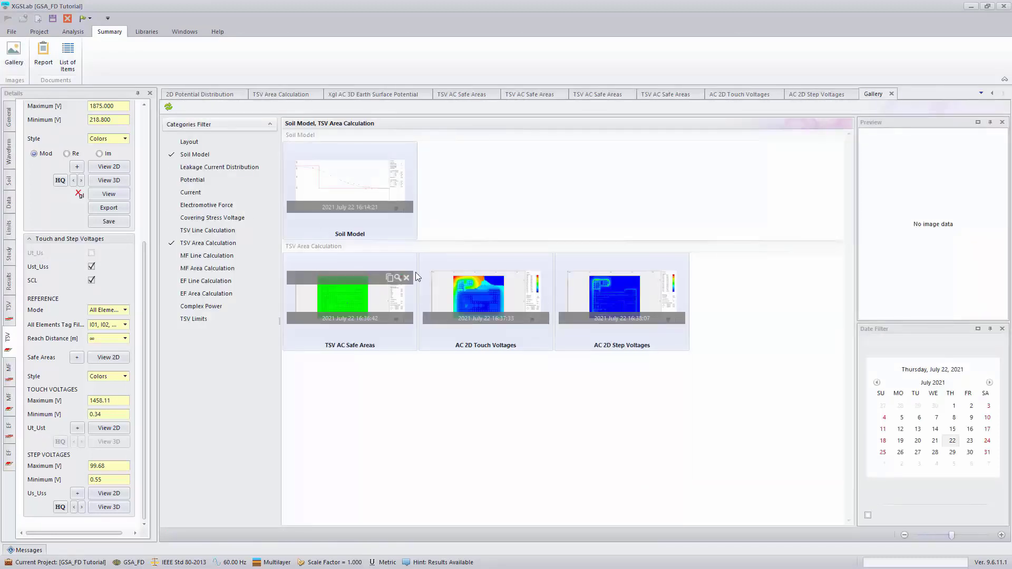
left_click(47, 56)
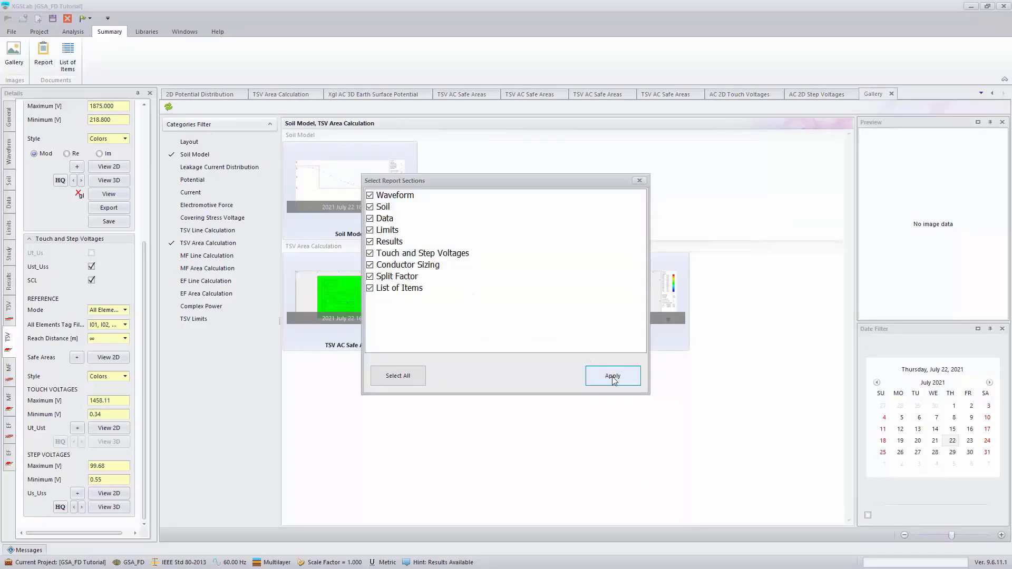
left_click(613, 377)
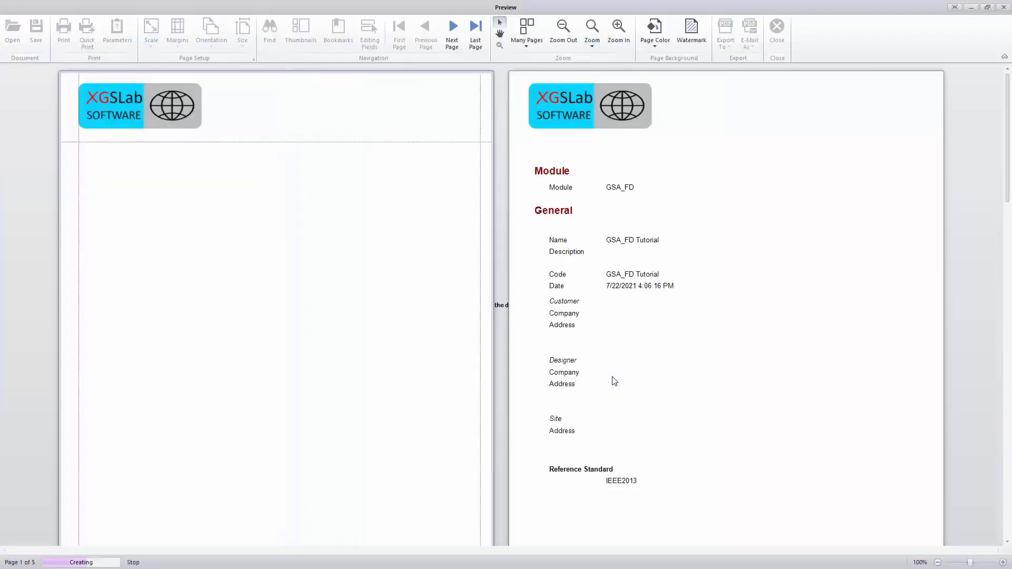
Examine the report's contents page, general data, waveform, soil model, electrode data, limits, and GPR and earthing impedance results
scroll(552, 214, "down", 10)
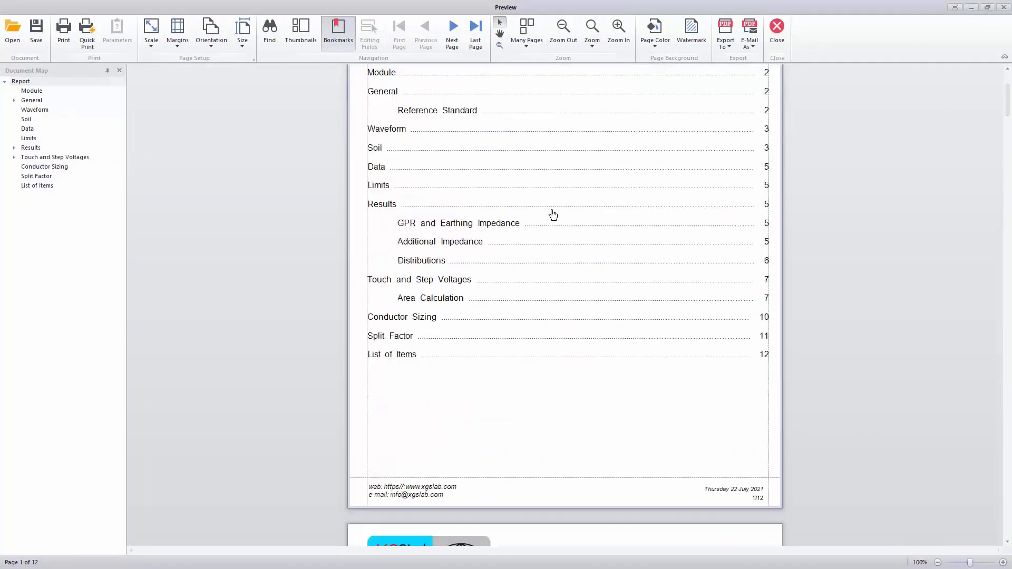
scroll(552, 214, "down", 2)
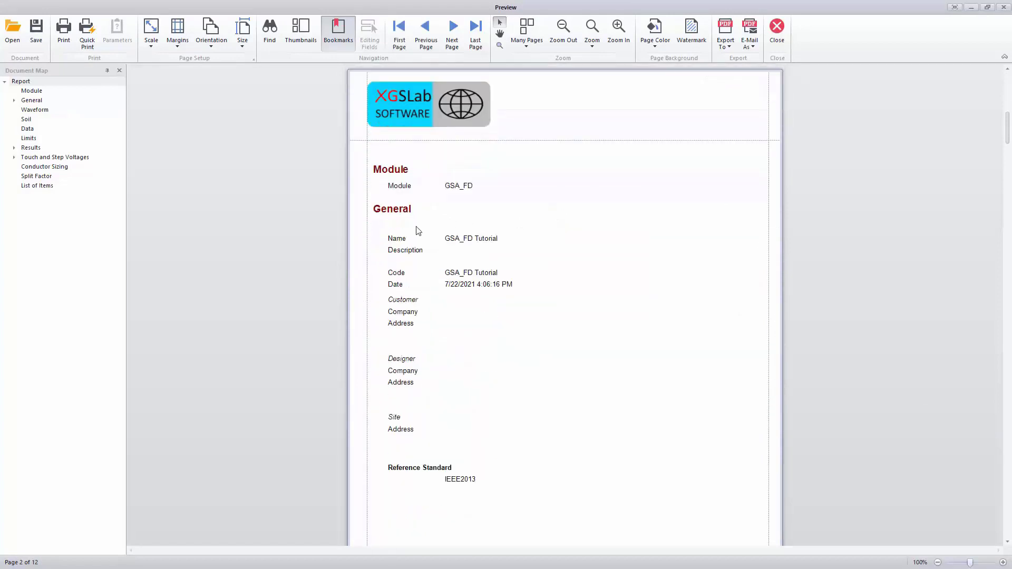
scroll(569, 298, "down", 1)
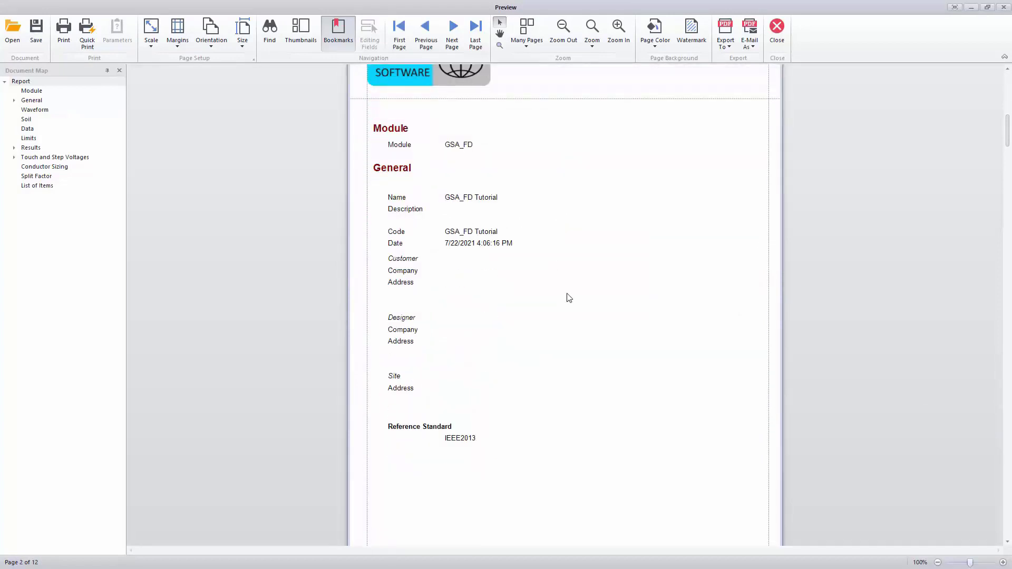
scroll(570, 298, "down", 13)
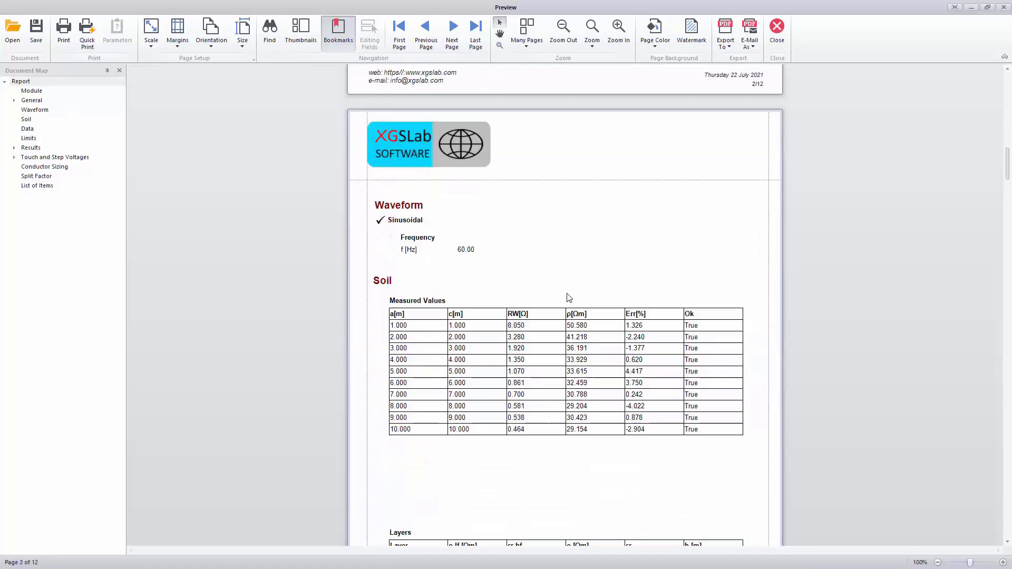
scroll(585, 315, "down", 11)
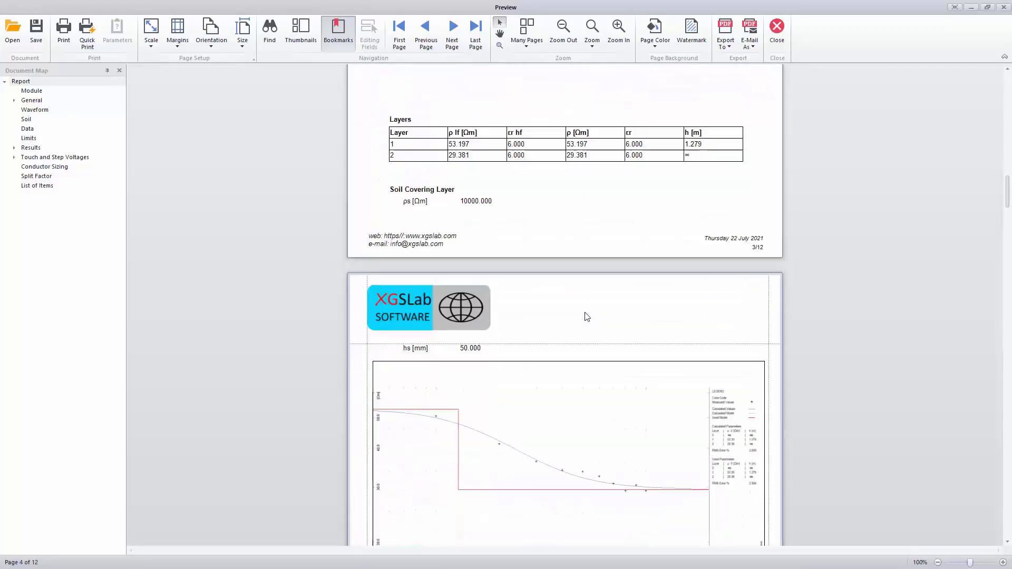
scroll(587, 316, "down", 17)
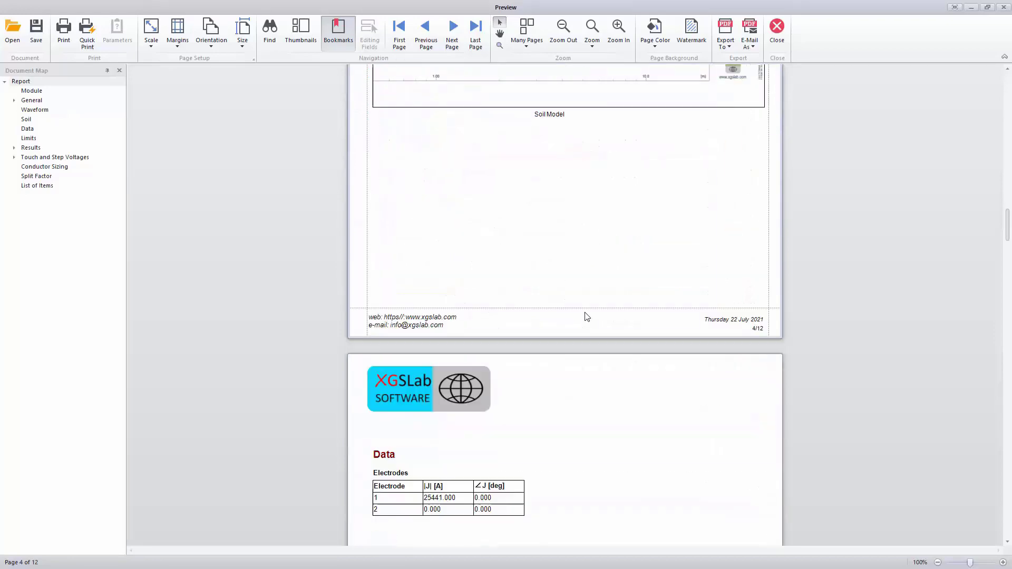
scroll(586, 316, "down", 3)
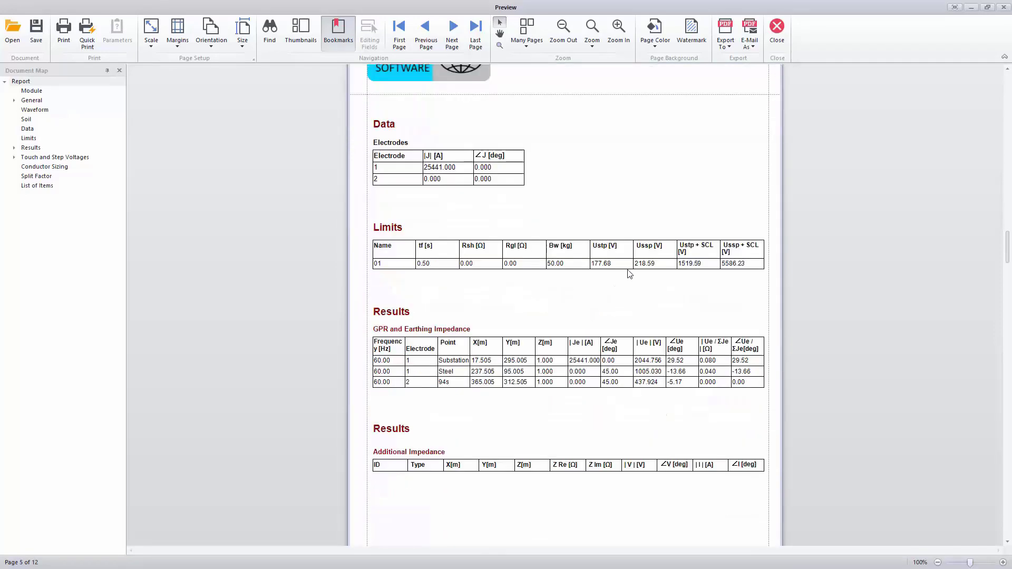
scroll(637, 267, "down", 2)
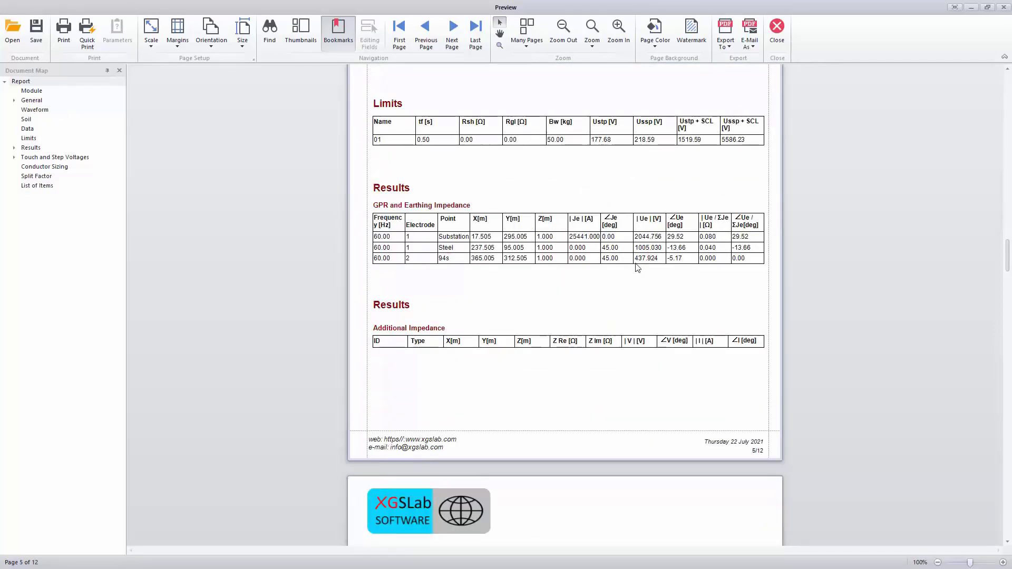
scroll(637, 268, "down", 5)
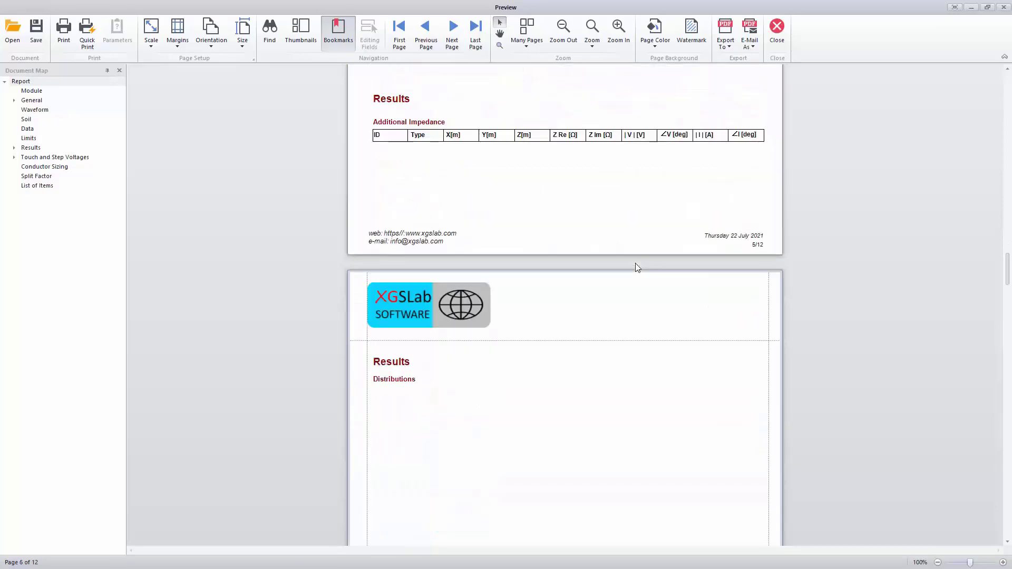
Examine the report's touch and step voltage plots, conductor sizing, split factor and list of items
scroll(637, 268, "down", 13)
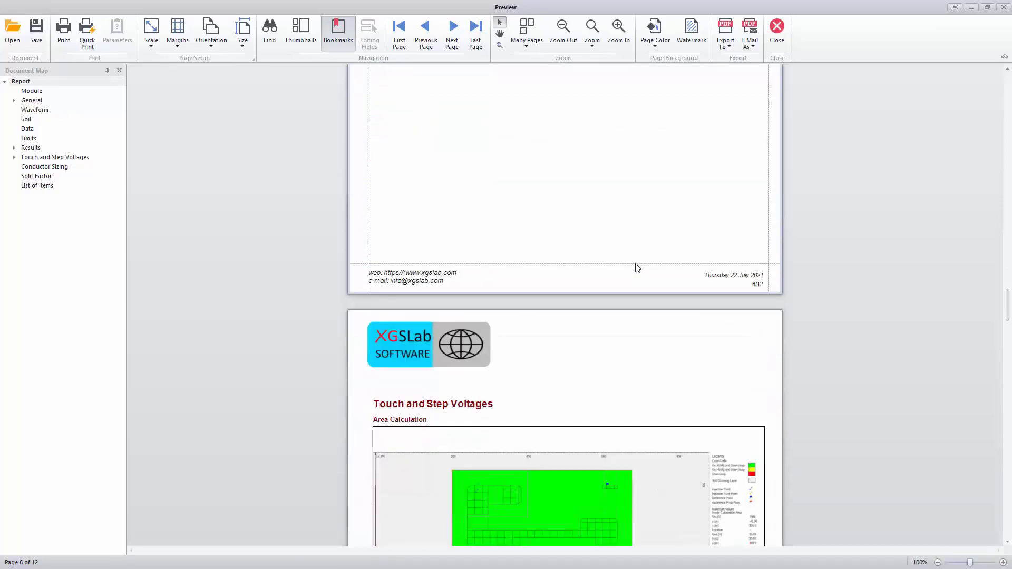
scroll(635, 266, "down", 5)
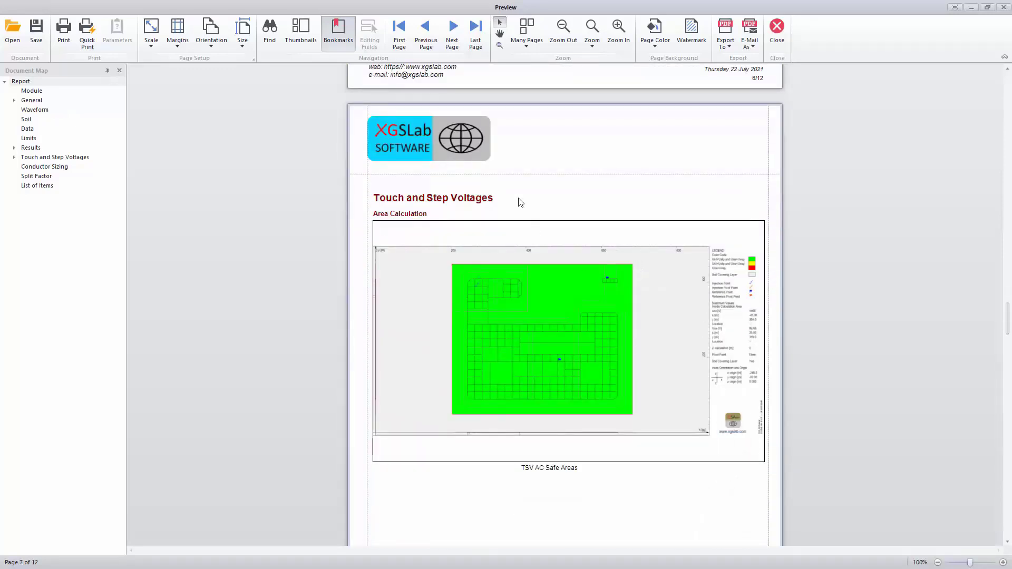
scroll(520, 201, "down", 12)
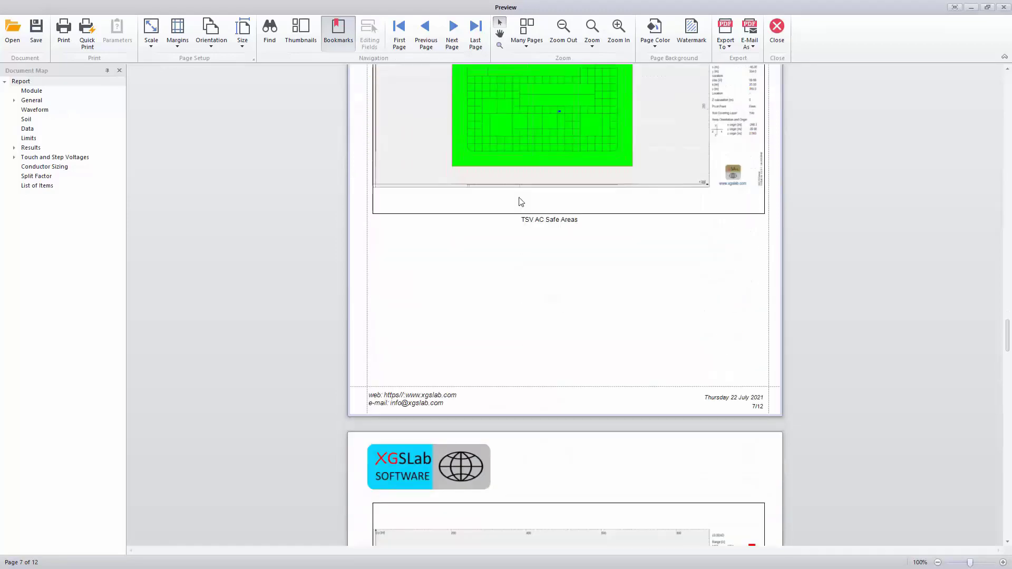
scroll(519, 202, "down", 14)
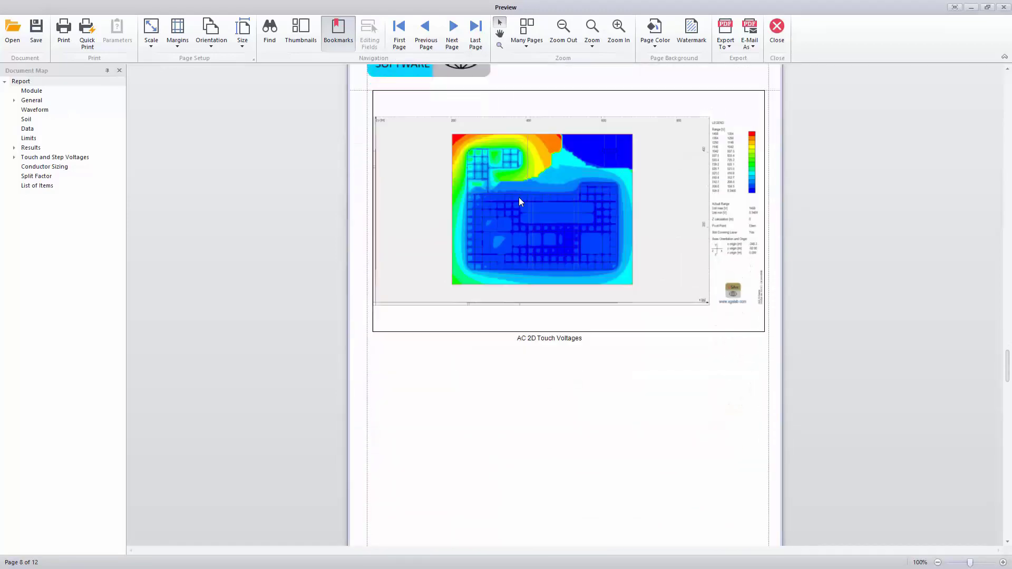
scroll(520, 202, "down", 14)
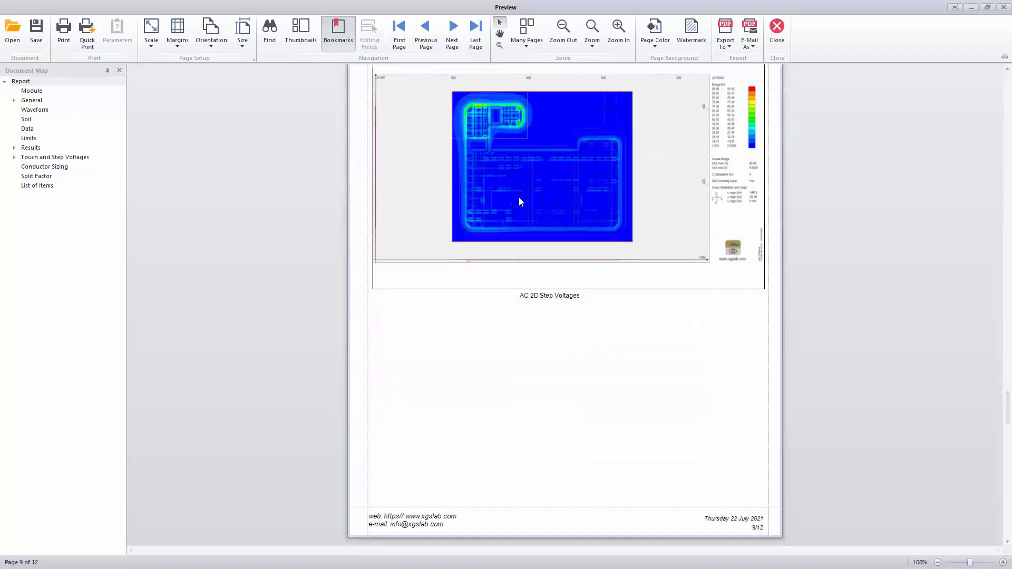
scroll(521, 202, "down", 20)
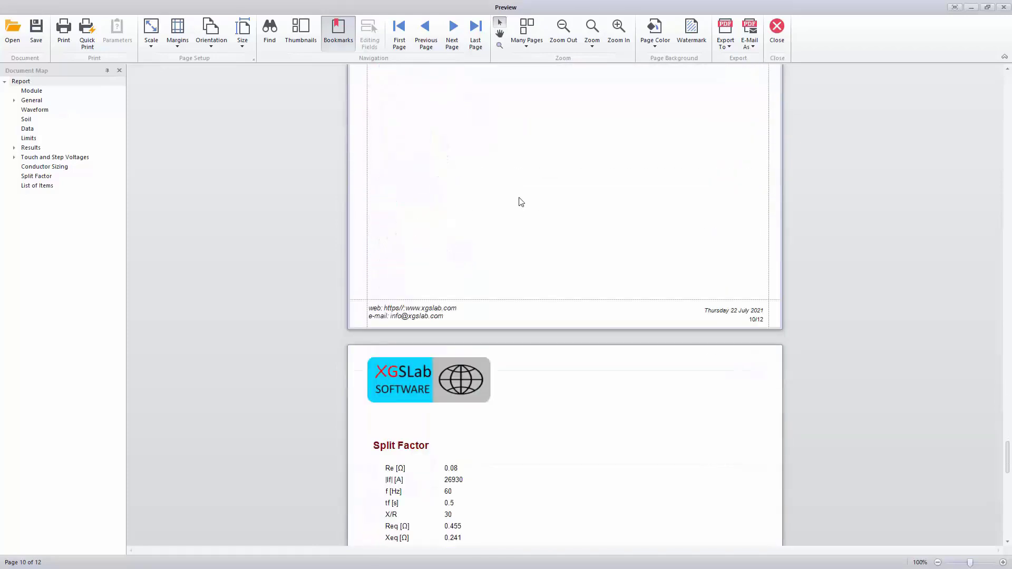
scroll(521, 202, "down", 12)
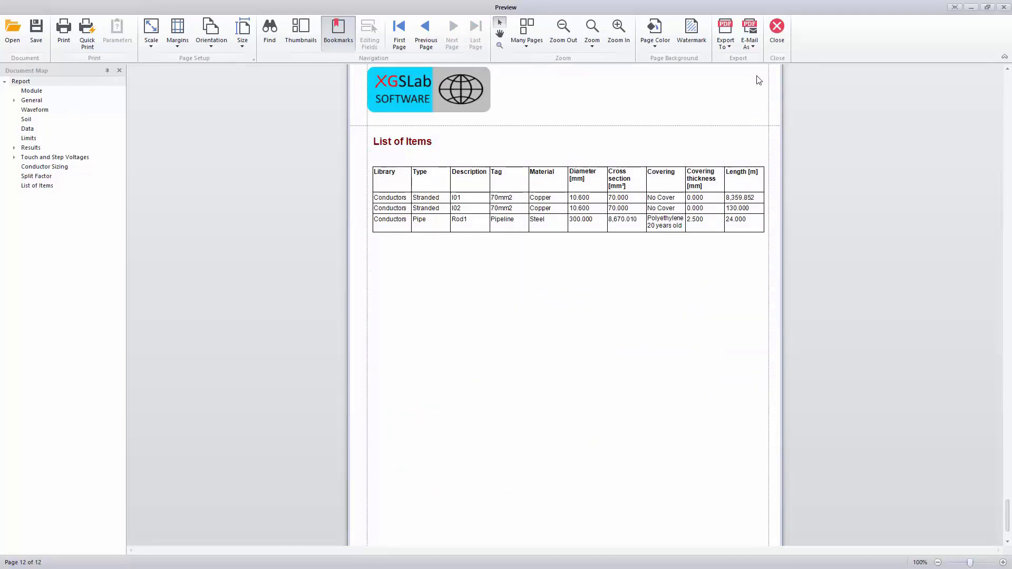
Open the list of file formats available for exporting the report
left_click(726, 41)
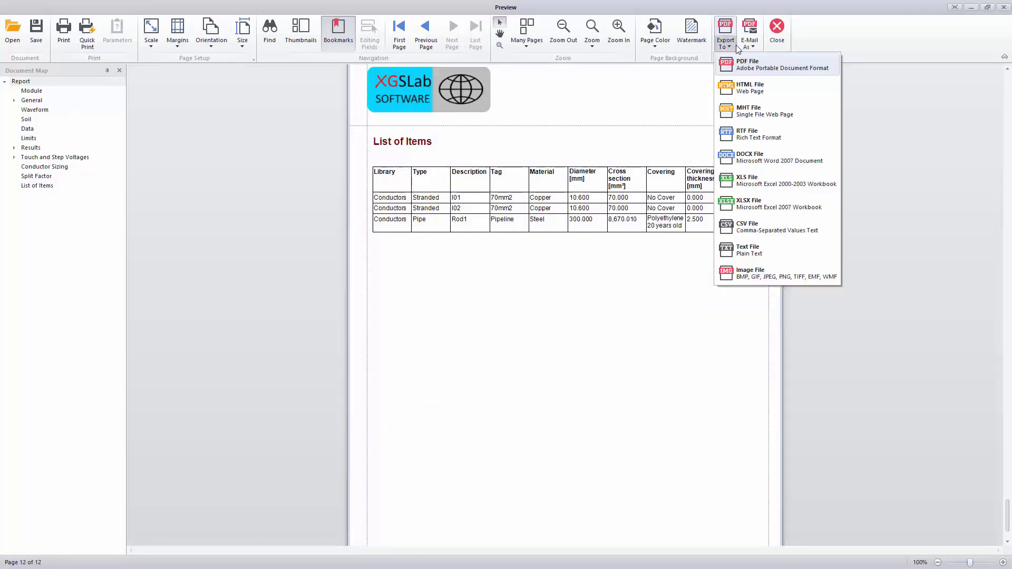